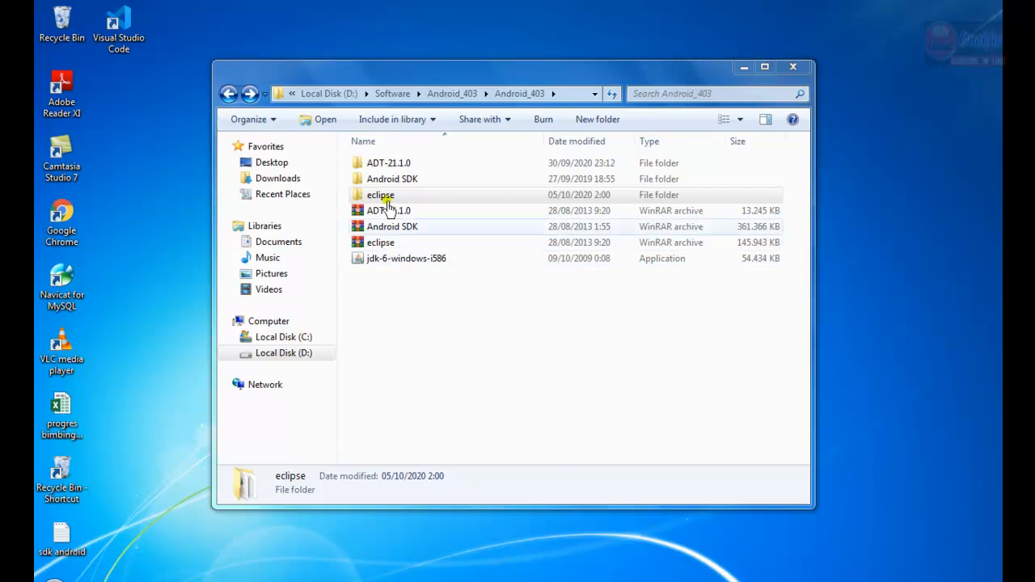
Look over the ADT-21.1.0, Android SDK and eclipse folders, their matching archives and the jdk-6-windows-i586 installer
{"action": "left_click", "coordinate": [390, 164]}
{"action": "left_click", "coordinate": [394, 179]}
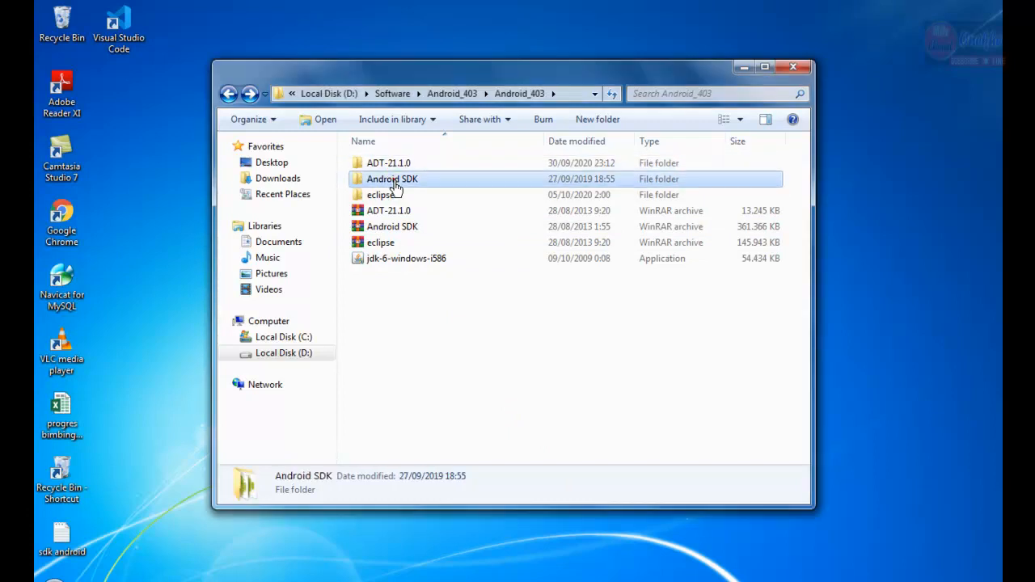
{"action": "left_click", "coordinate": [387, 195]}
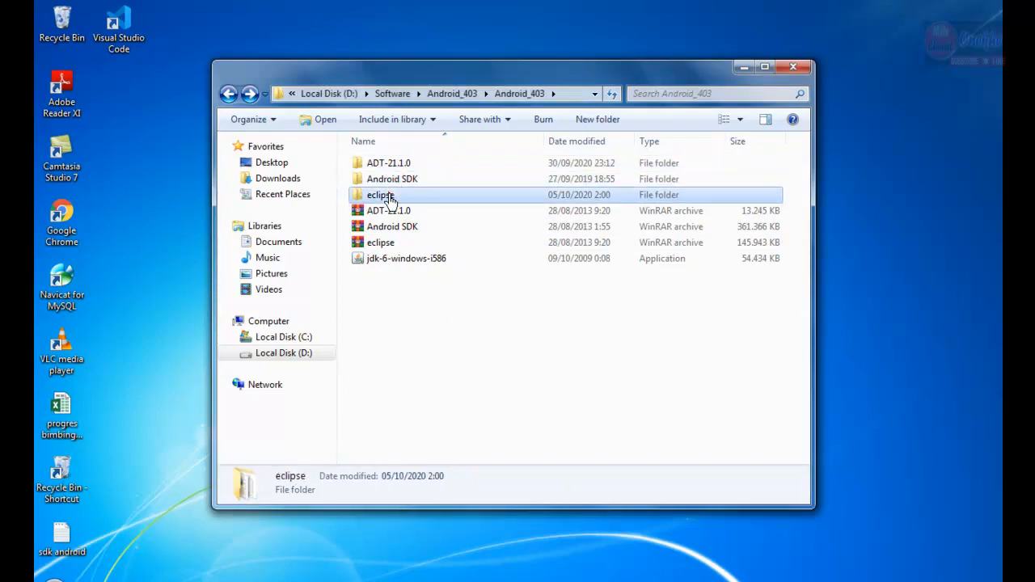
{"action": "left_click", "coordinate": [394, 212]}
{"action": "left_click", "coordinate": [396, 228]}
{"action": "left_click", "coordinate": [392, 244]}
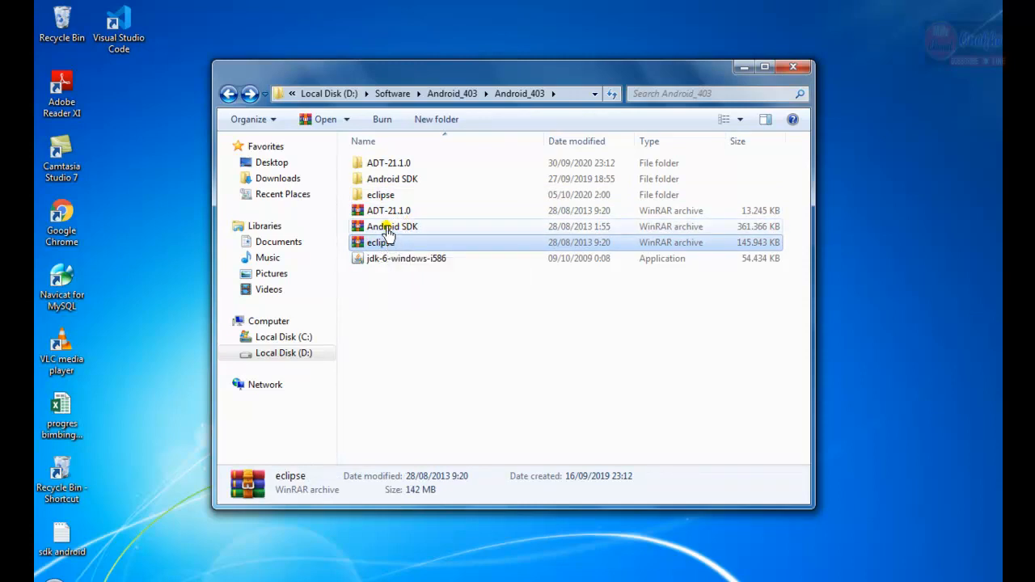
{"action": "left_click", "coordinate": [389, 230]}
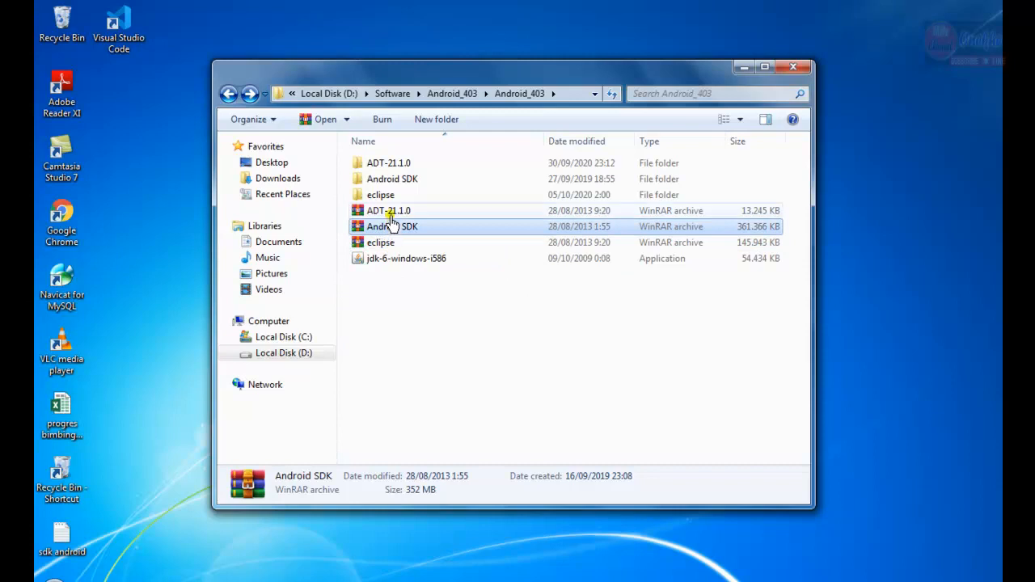
{"action": "left_click", "coordinate": [390, 214]}
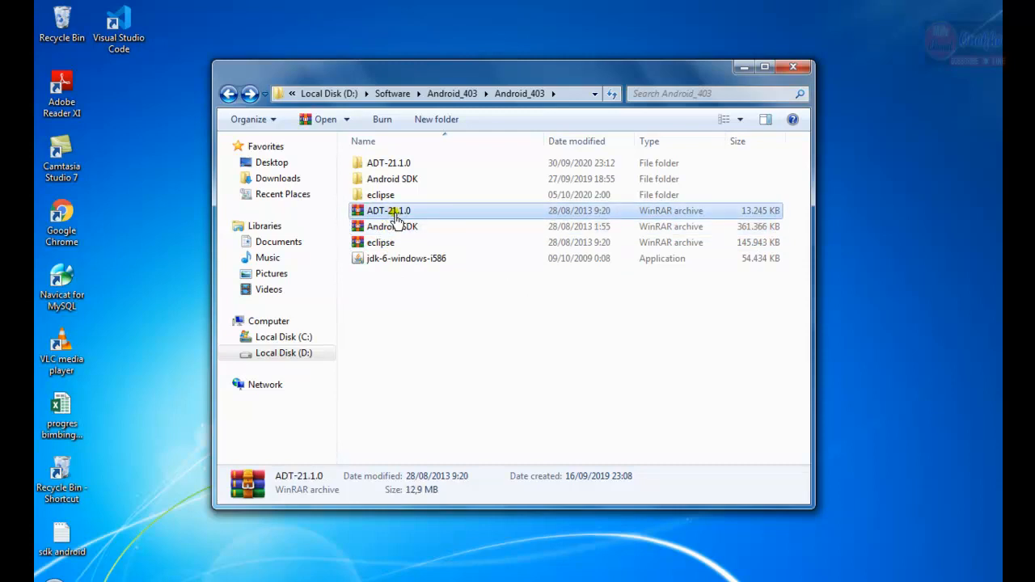
{"action": "left_click", "coordinate": [391, 262]}
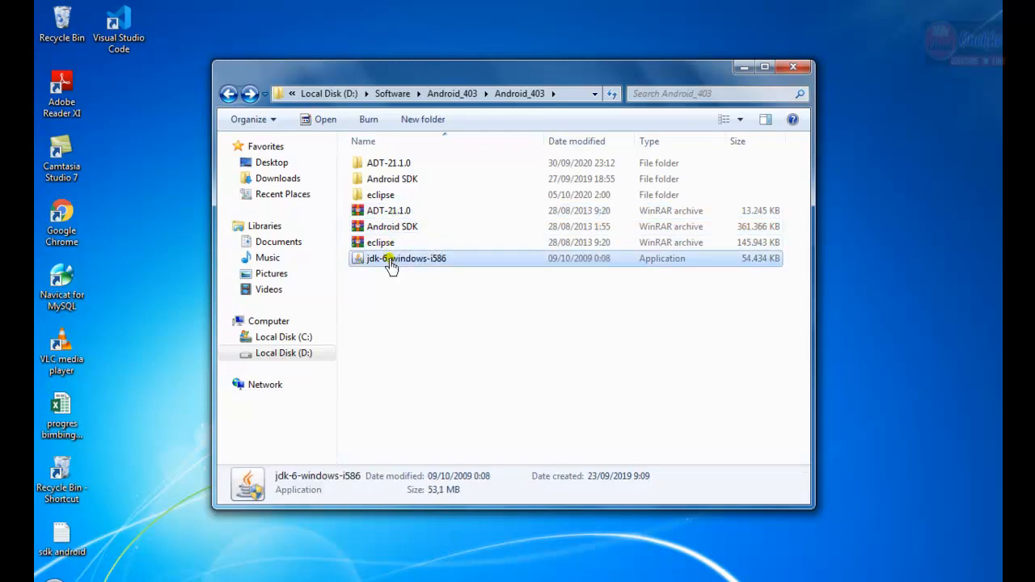
{"action": "left_click", "coordinate": [394, 200]}
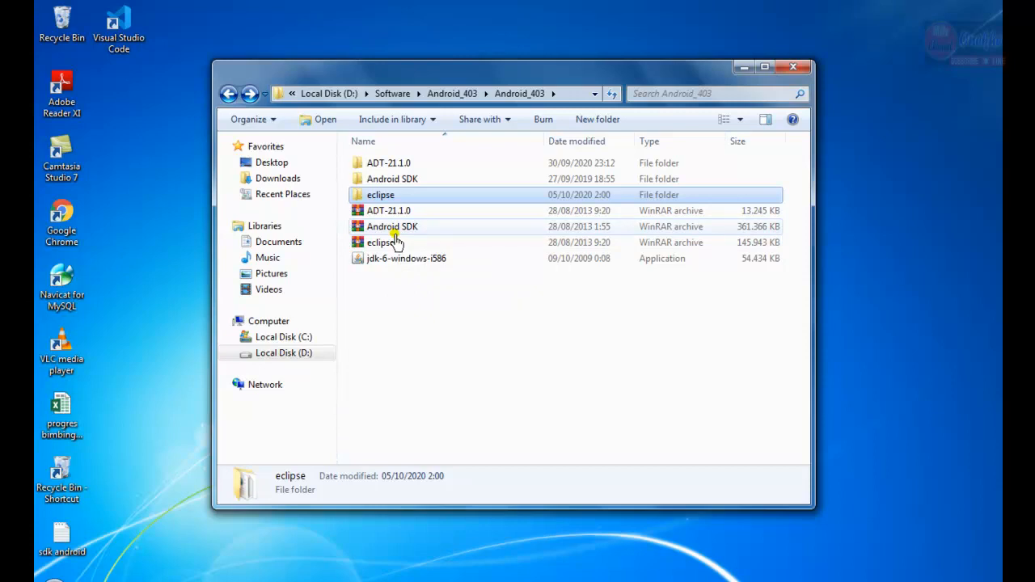
{"action": "left_click", "coordinate": [400, 211]}
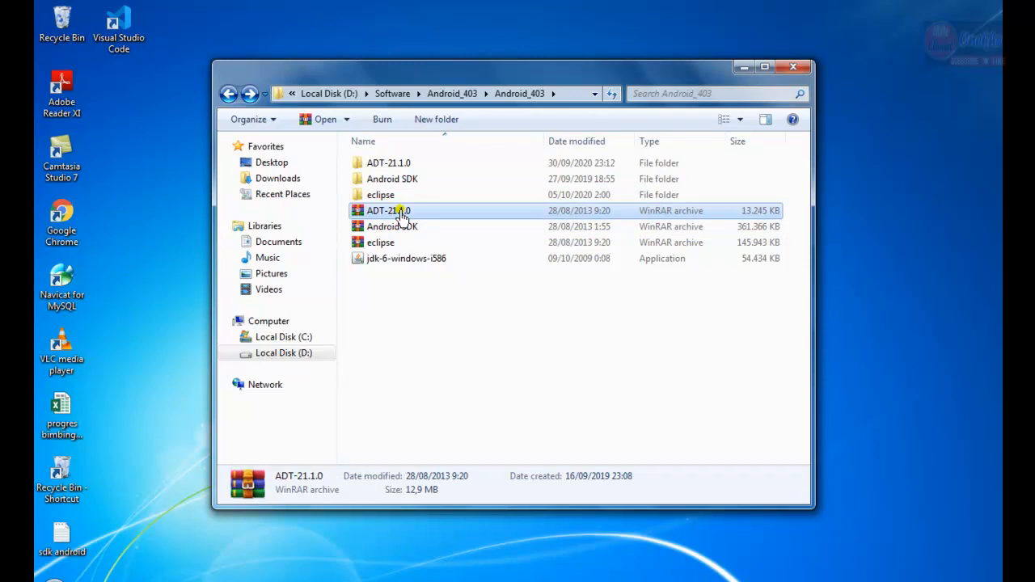
{"action": "left_click", "coordinate": [395, 230]}
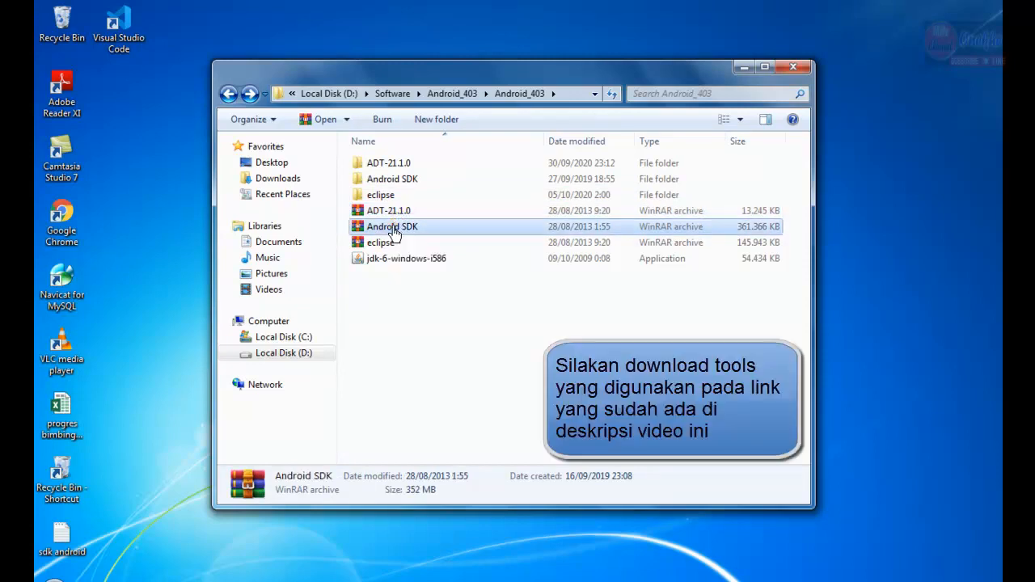
{"action": "left_click", "coordinate": [389, 212]}
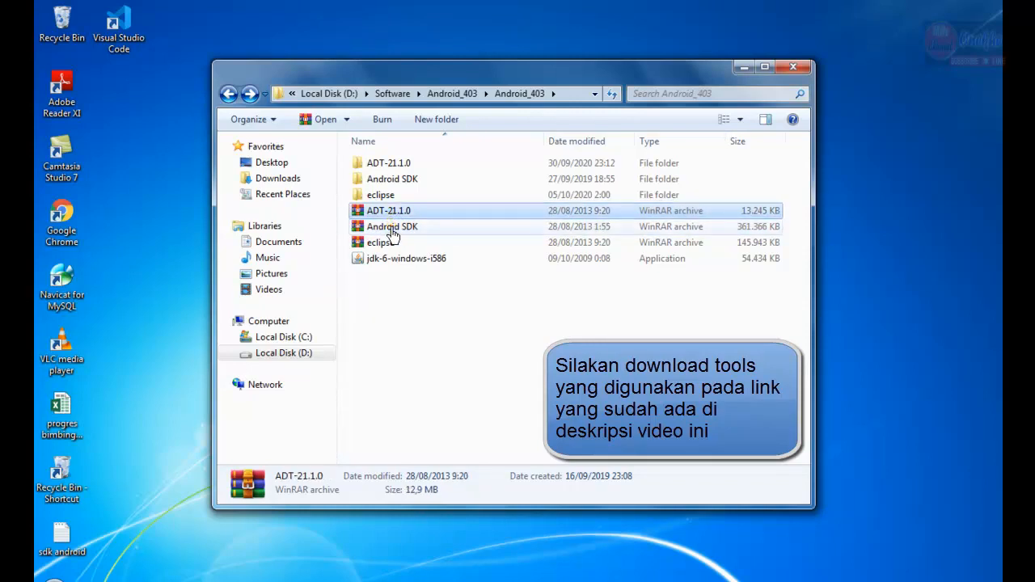
{"action": "left_click", "coordinate": [390, 229]}
{"action": "left_click", "coordinate": [389, 241]}
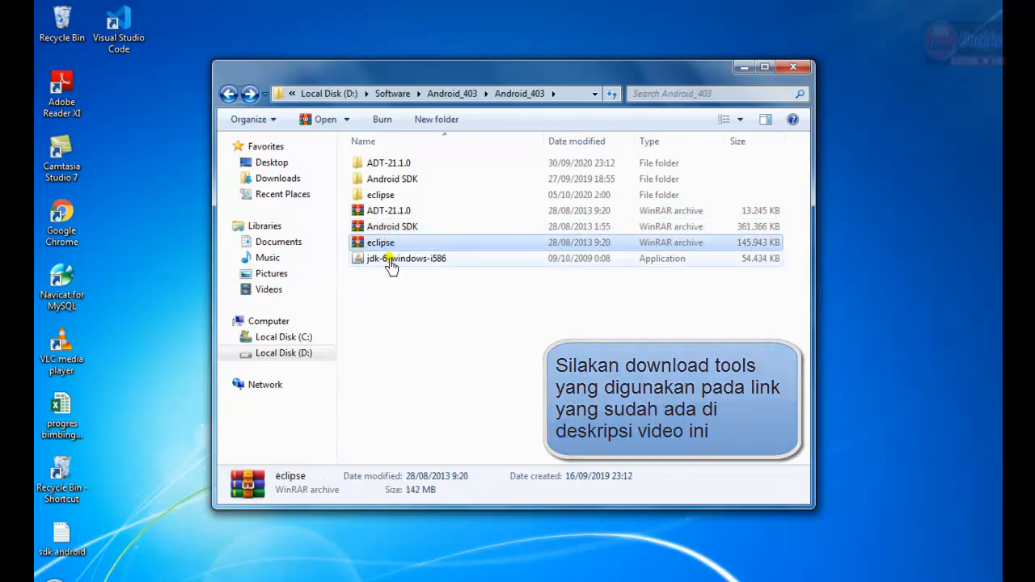
{"action": "left_click", "coordinate": [389, 260]}
{"action": "left_click", "coordinate": [392, 211]}
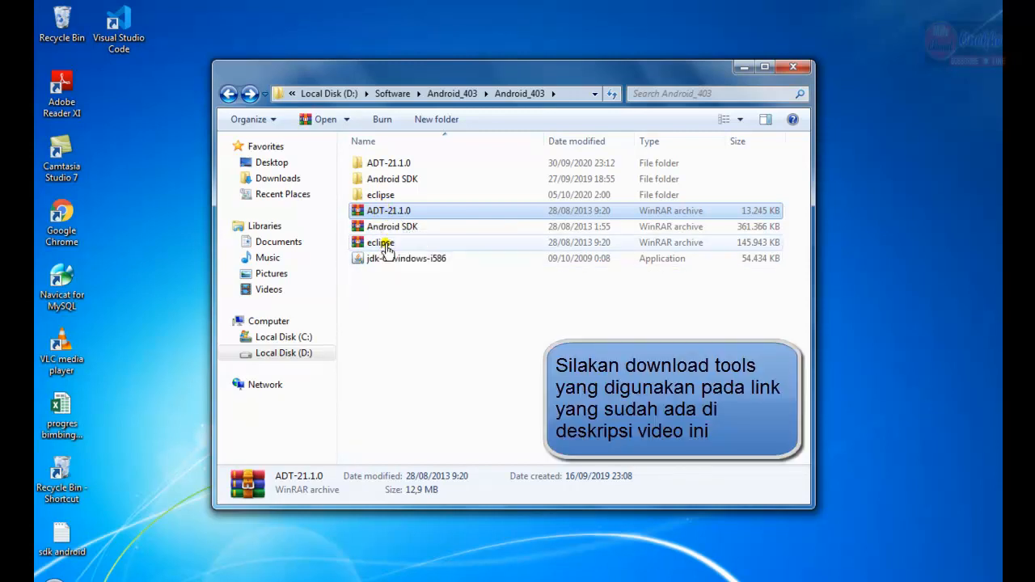
{"action": "left_click", "coordinate": [386, 248]}
{"action": "left_click", "coordinate": [388, 232]}
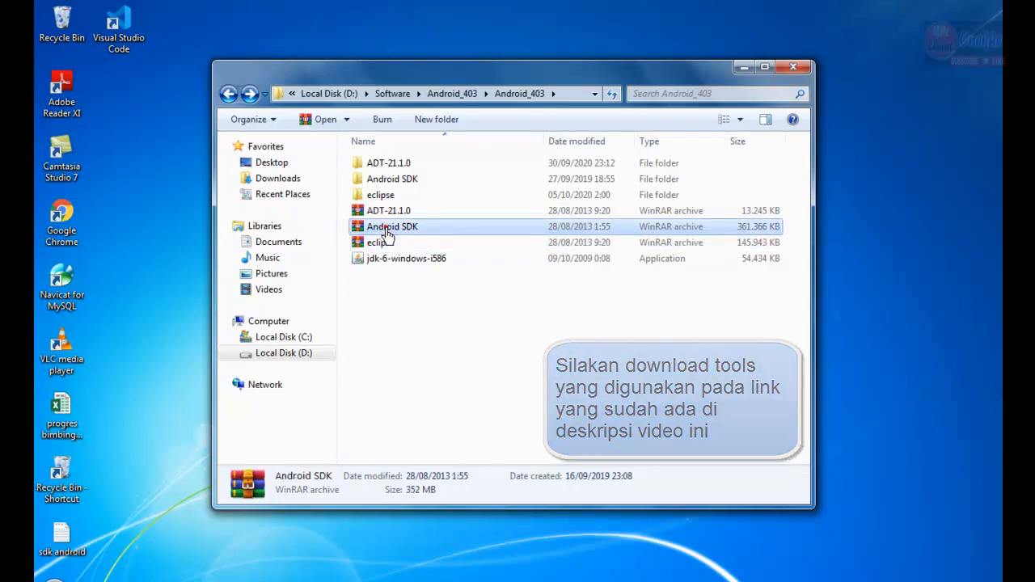
{"action": "left_click", "coordinate": [386, 214]}
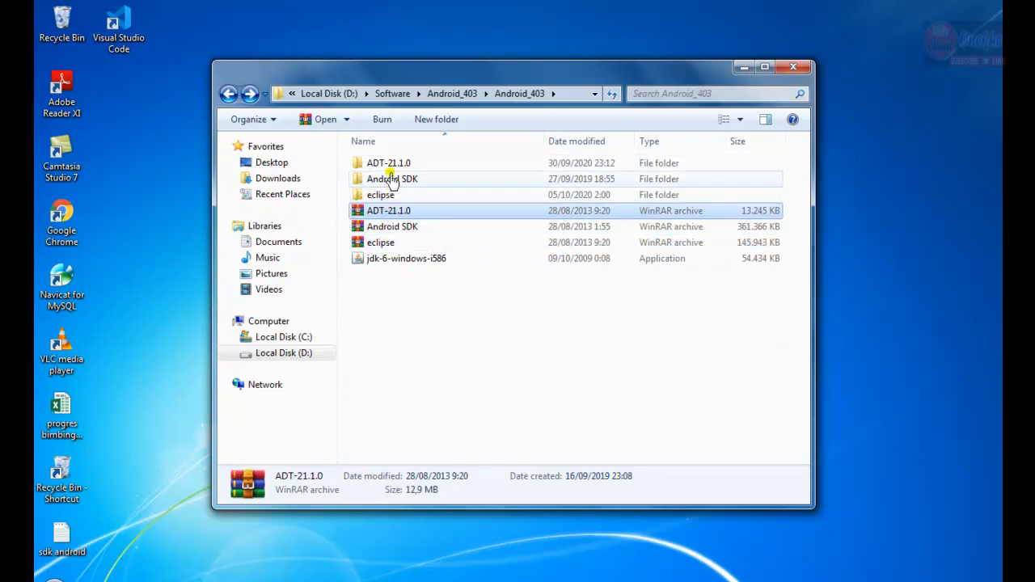
{"action": "left_click", "coordinate": [391, 163]}
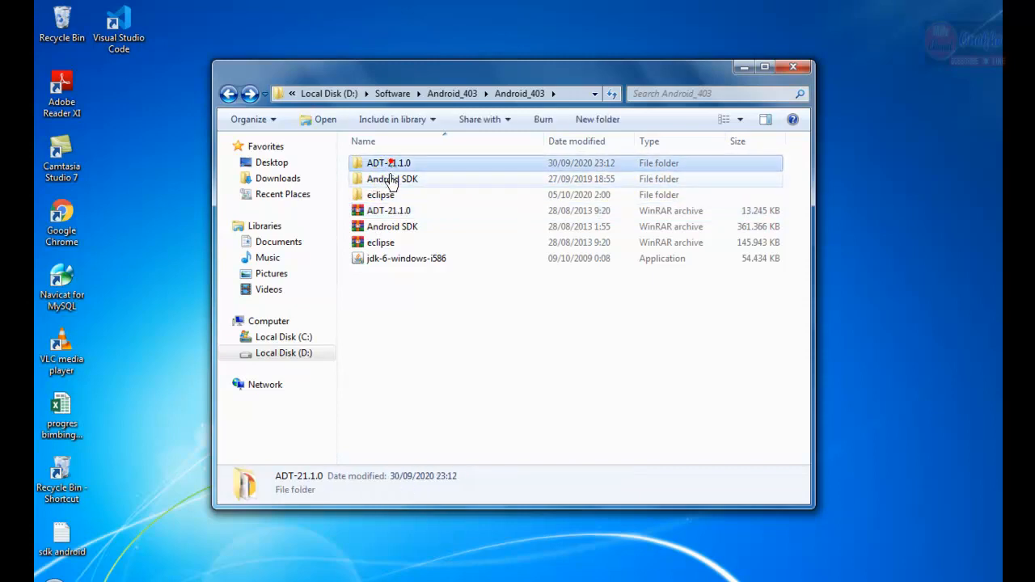
{"action": "left_click", "coordinate": [391, 180]}
{"action": "left_click", "coordinate": [386, 195]}
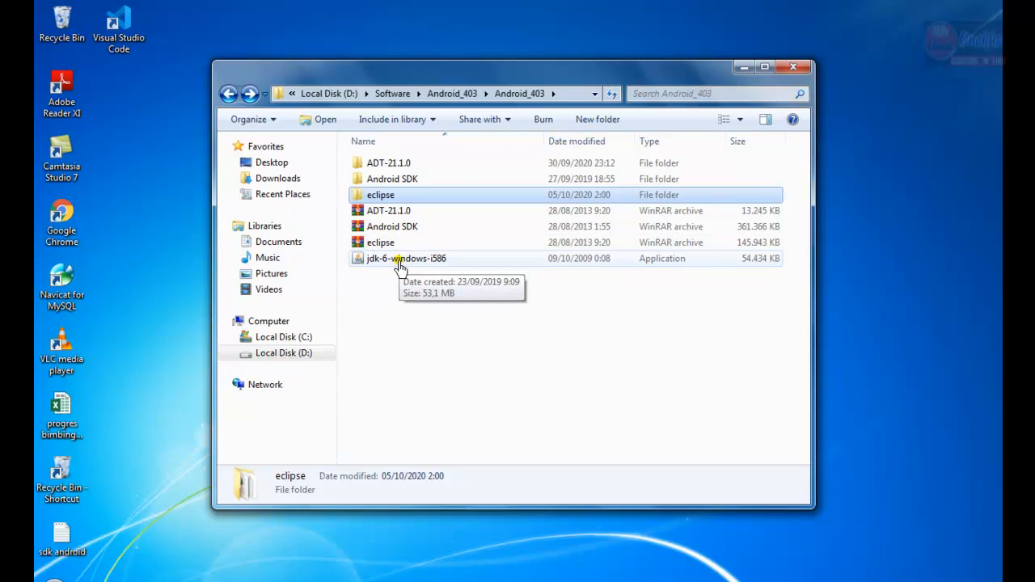
{"action": "left_click", "coordinate": [393, 298]}
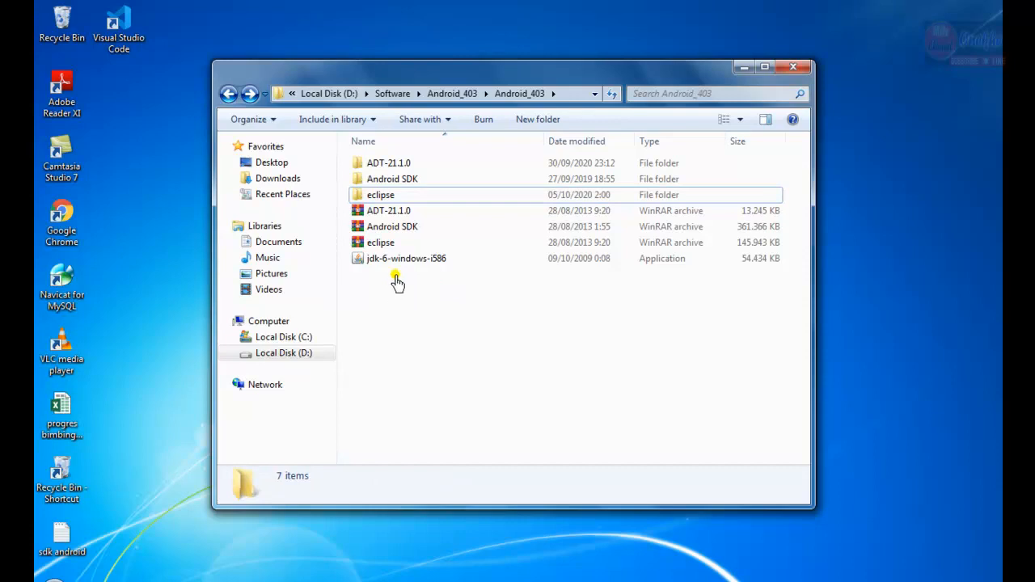
Run the jdk-6-windows-i586 installer, accepting the license and installing the development kit with the default features and location
{"action": "left_click", "coordinate": [395, 262]}
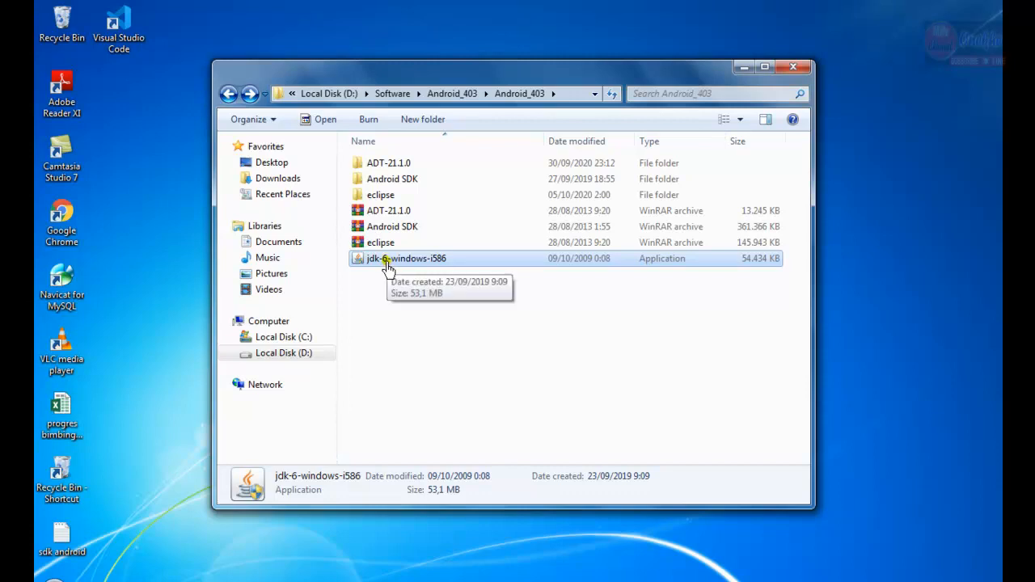
{"action": "double_click", "coordinate": [388, 268]}
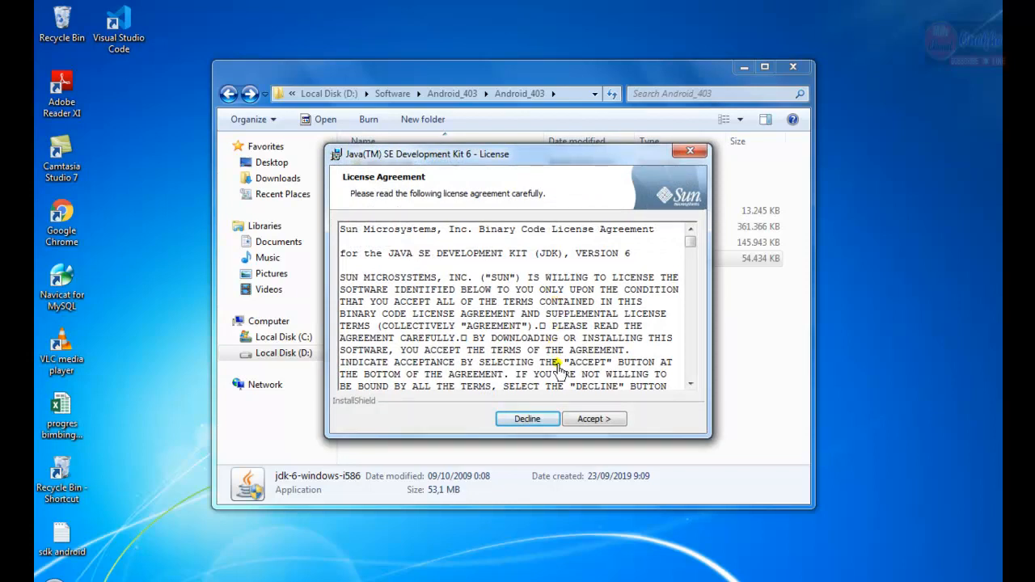
{"action": "left_click", "coordinate": [595, 420]}
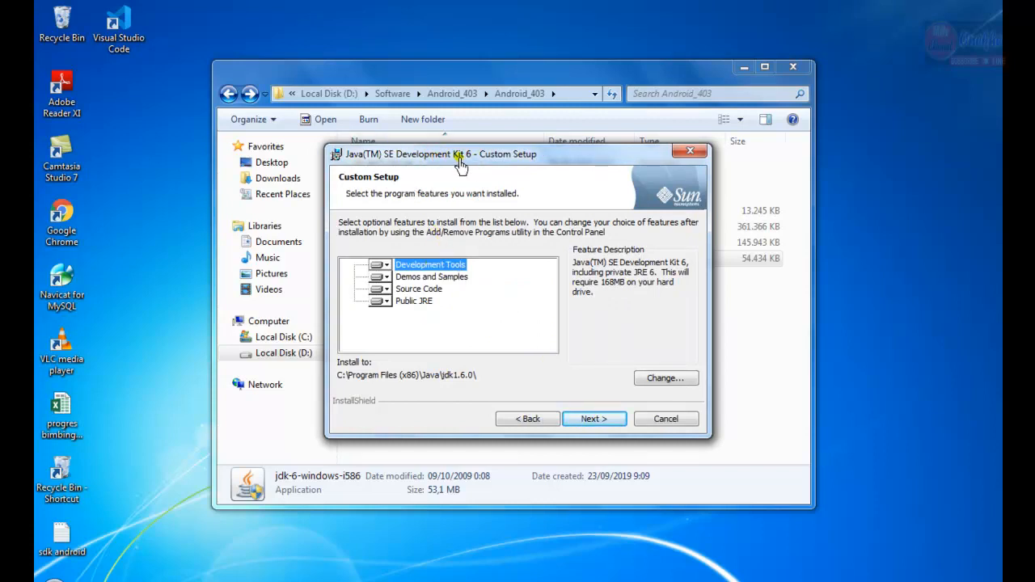
{"action": "left_click", "coordinate": [595, 421]}
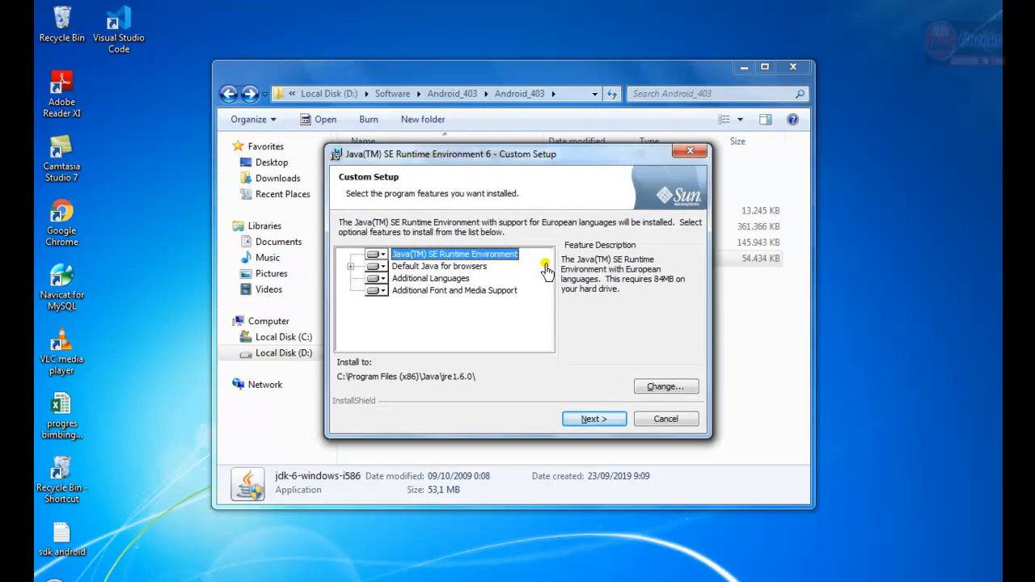
Install the Java SE Runtime Environment 6 with default features and location, and finish the wizard without showing the readme file
{"action": "left_click", "coordinate": [600, 421]}
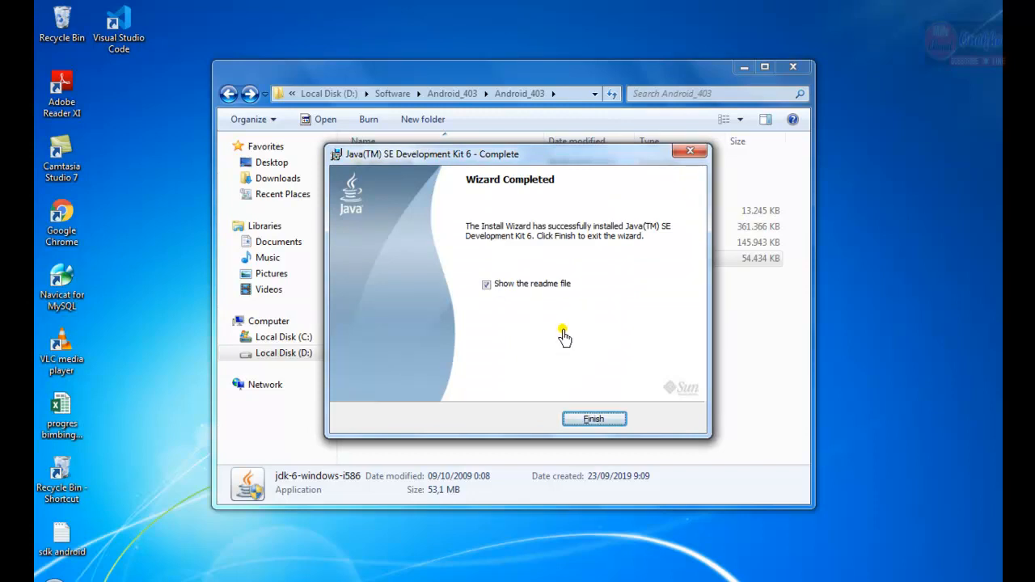
{"action": "left_click", "coordinate": [487, 286]}
{"action": "left_click", "coordinate": [595, 420]}
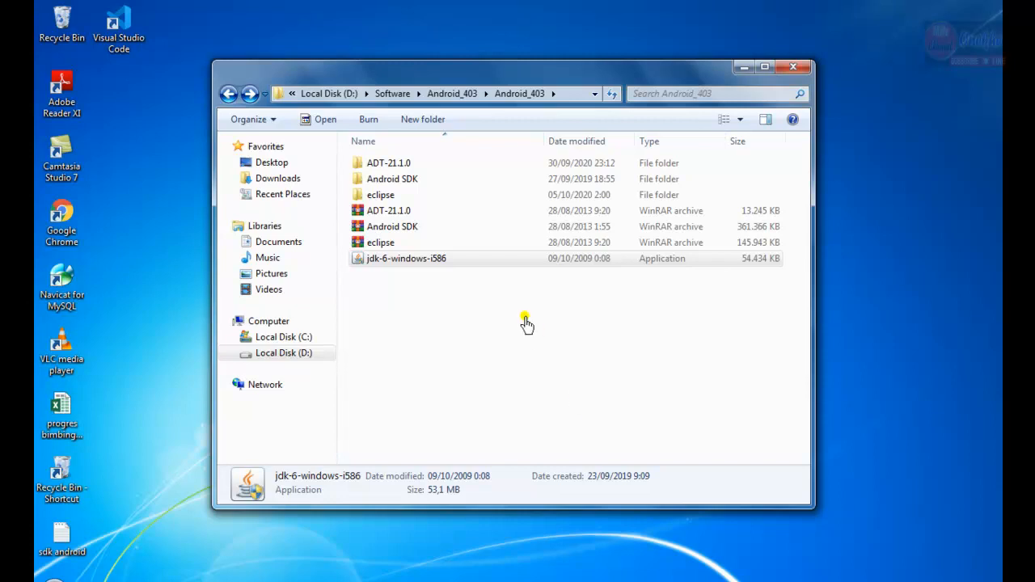
{"action": "left_click", "coordinate": [395, 166]}
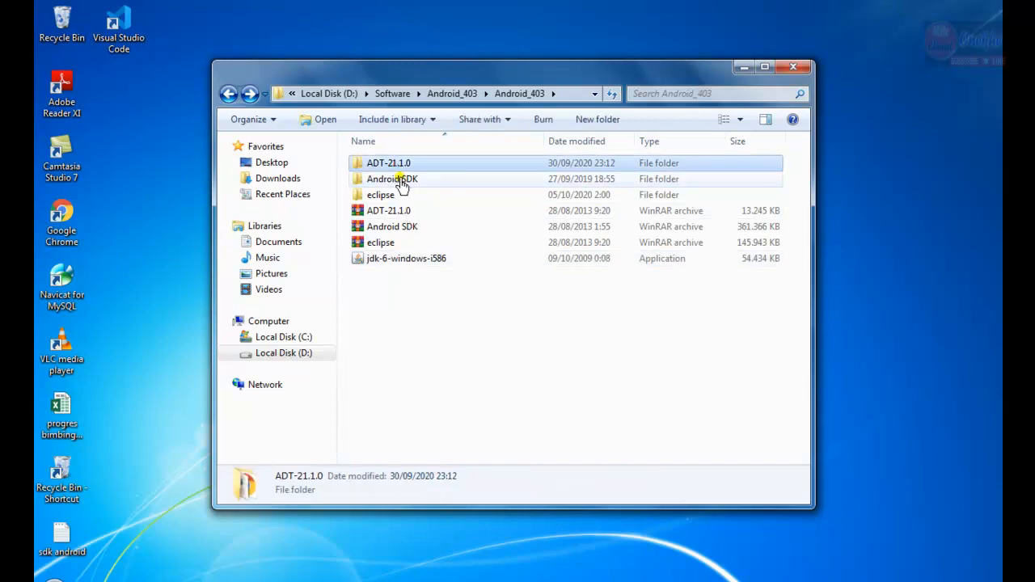
{"action": "left_click", "coordinate": [402, 183]}
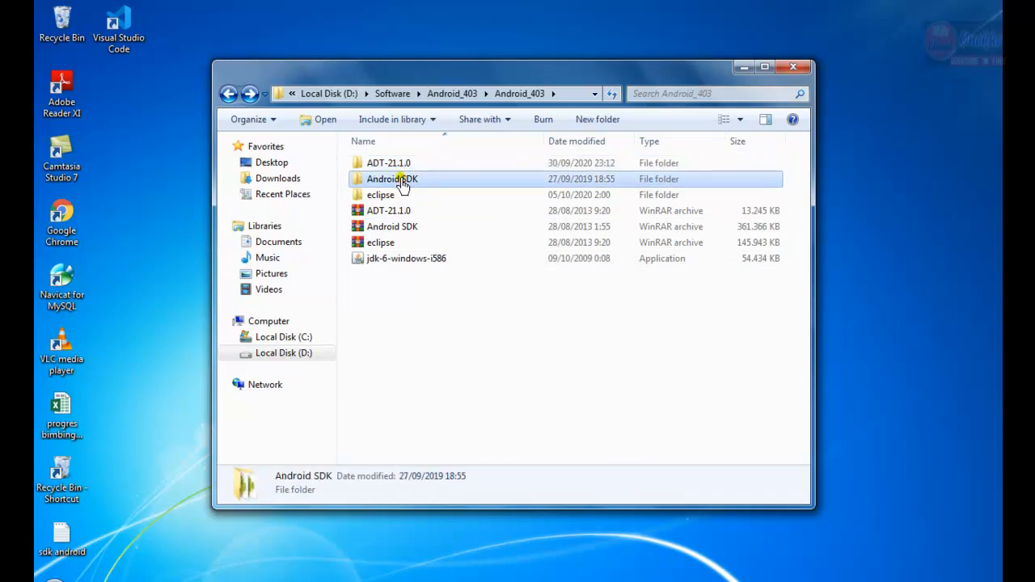
{"action": "left_click", "coordinate": [397, 165]}
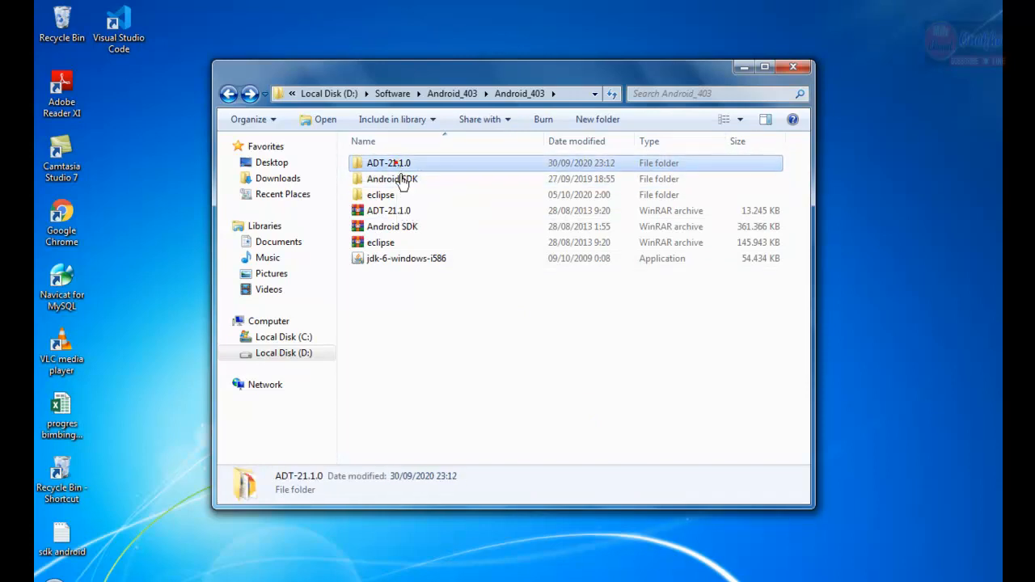
{"action": "left_click", "coordinate": [403, 184]}
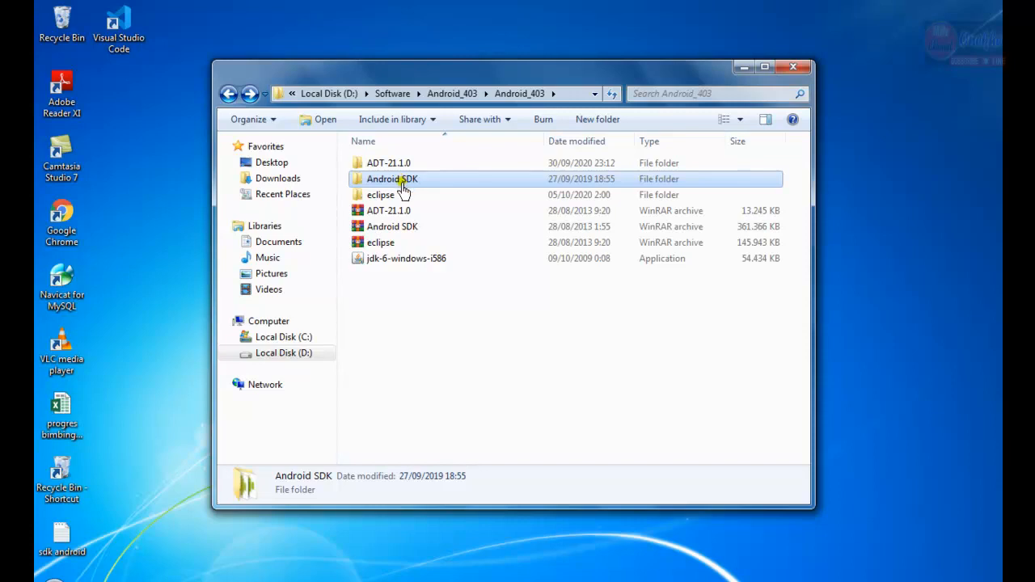
{"action": "left_click", "coordinate": [387, 198]}
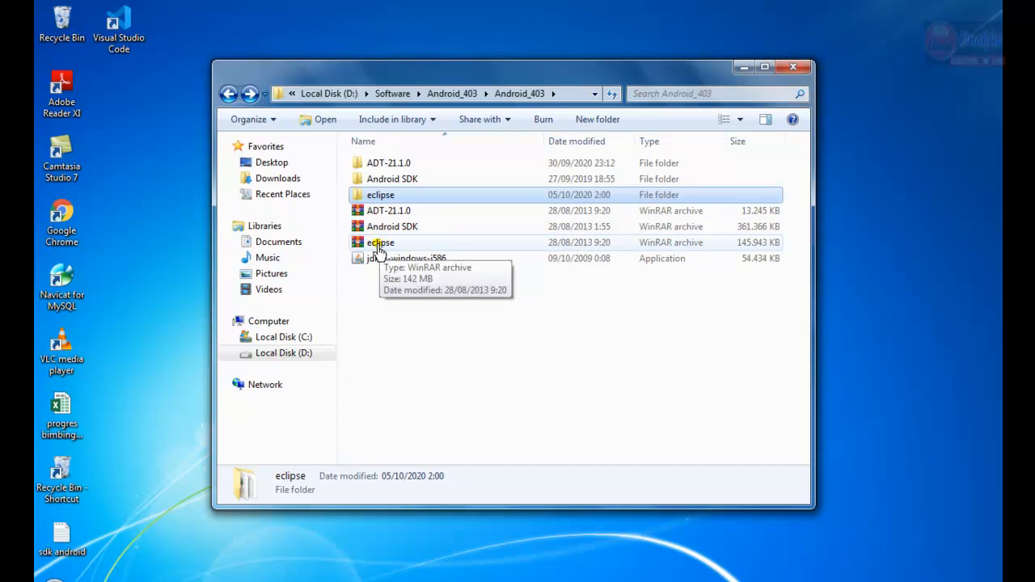
{"action": "left_click", "coordinate": [380, 246]}
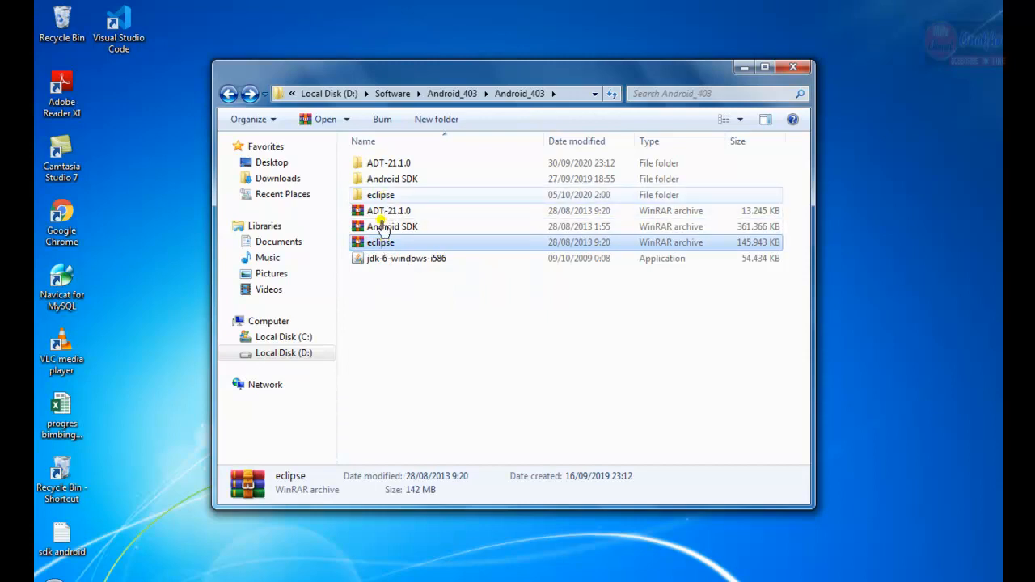
Start the eclipse application from the extracted eclipse folder and dismiss the Windows color scheme prompt without choosing an option
{"action": "left_click", "coordinate": [380, 199]}
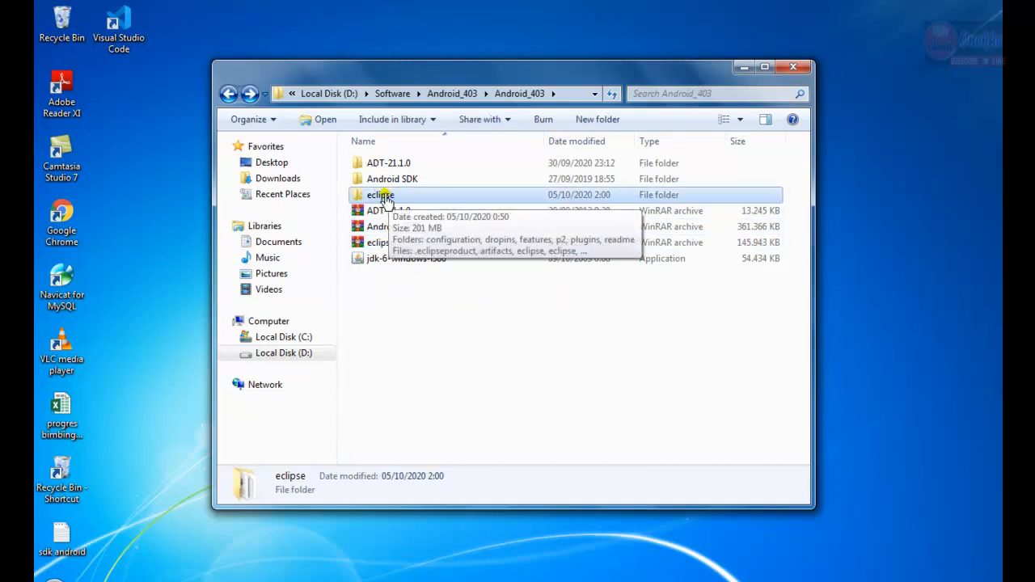
{"action": "double_click", "coordinate": [383, 198]}
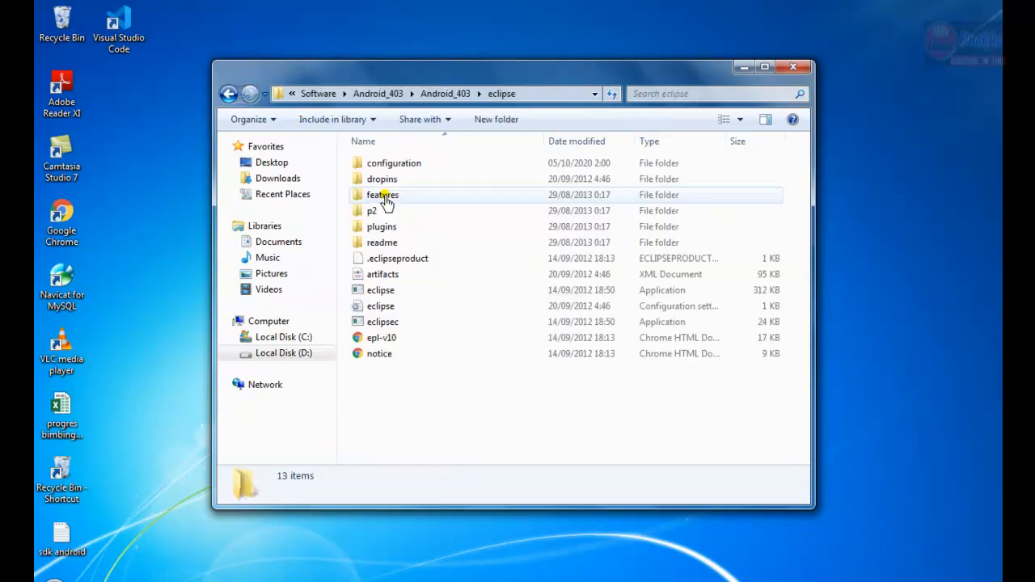
{"action": "left_click", "coordinate": [382, 294]}
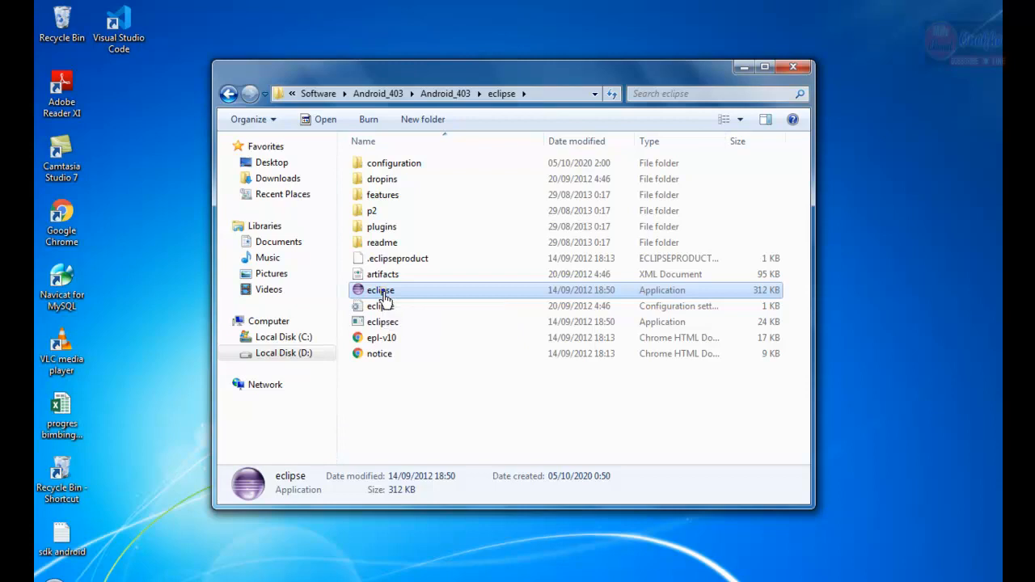
{"action": "right_click", "coordinate": [383, 296]}
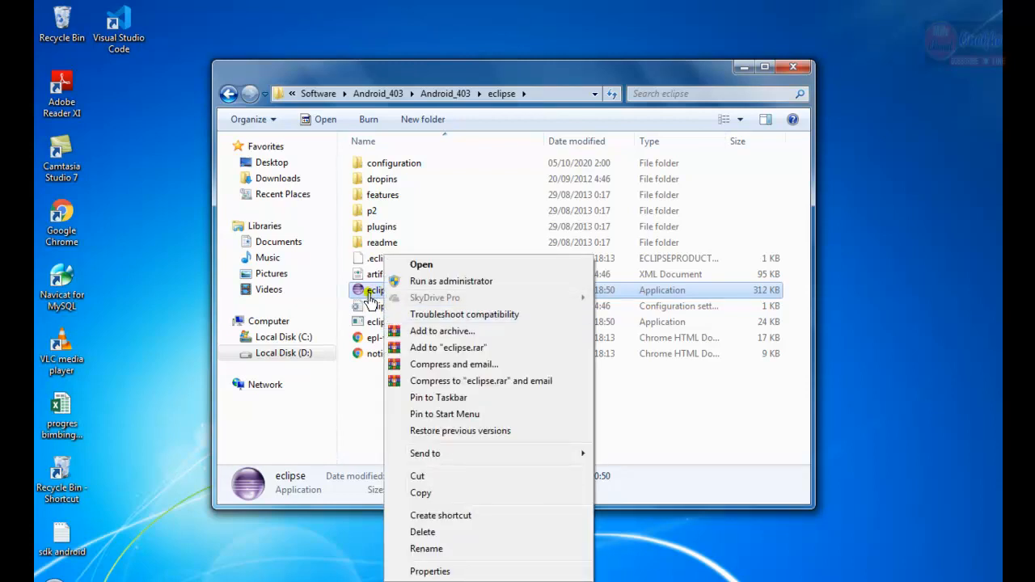
{"action": "left_click", "coordinate": [374, 307]}
{"action": "double_click", "coordinate": [377, 293]}
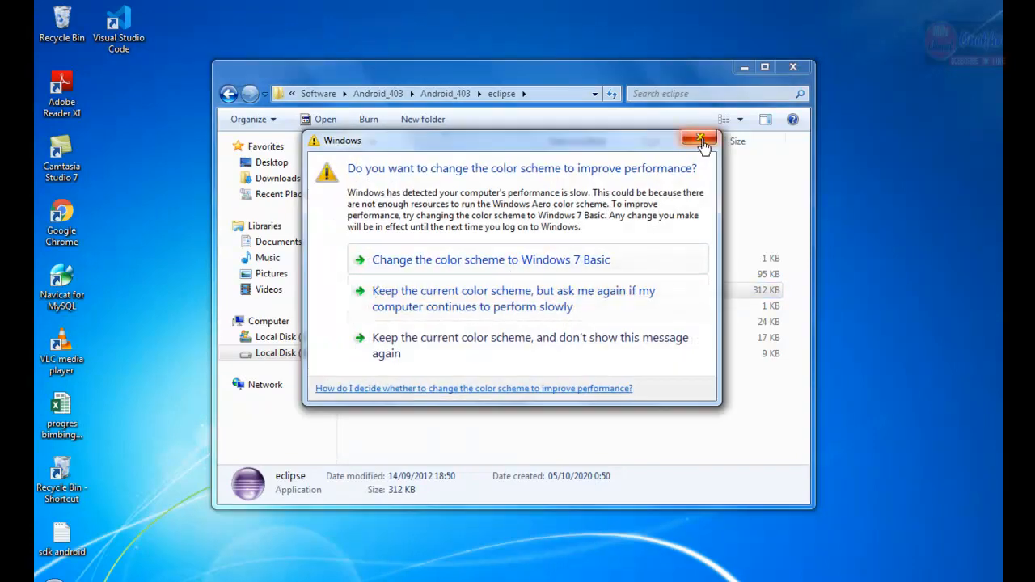
{"action": "left_click", "coordinate": [702, 144]}
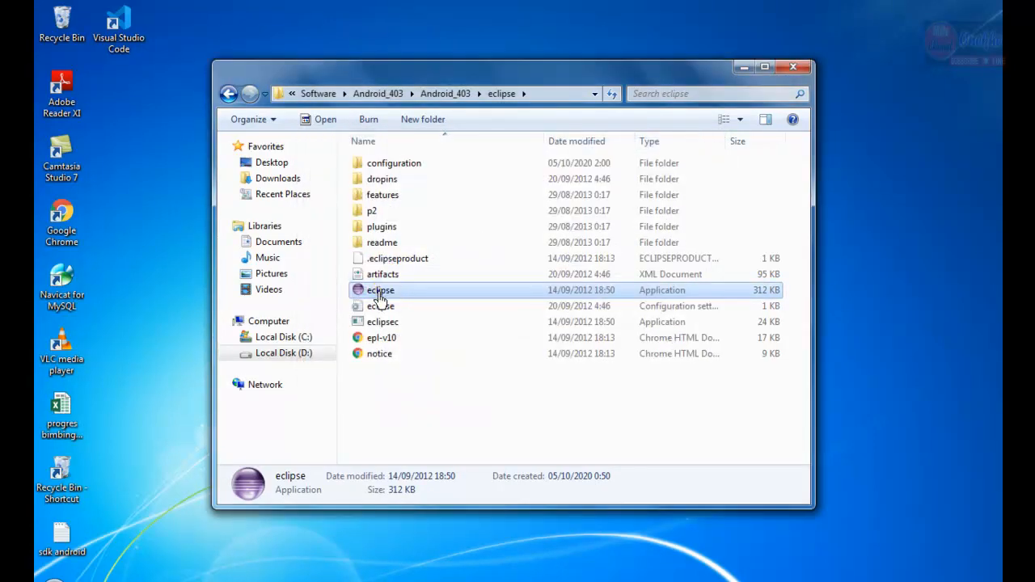
Create a desktop shortcut for the eclipse application and launch Eclipse from it
{"action": "right_click", "coordinate": [380, 298]}
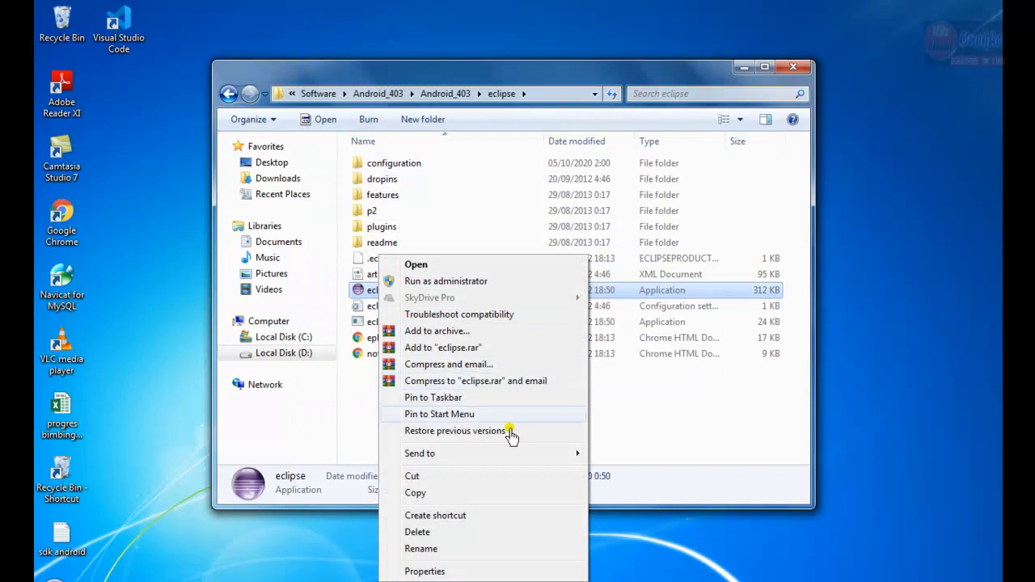
{"action": "mouse_move", "coordinate": [542, 454]}
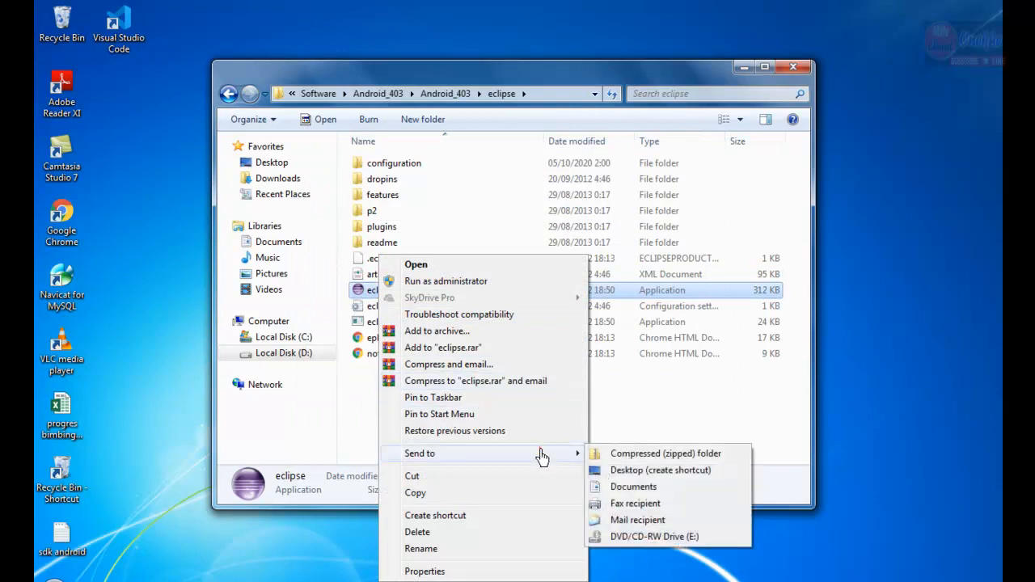
{"action": "left_click", "coordinate": [629, 478]}
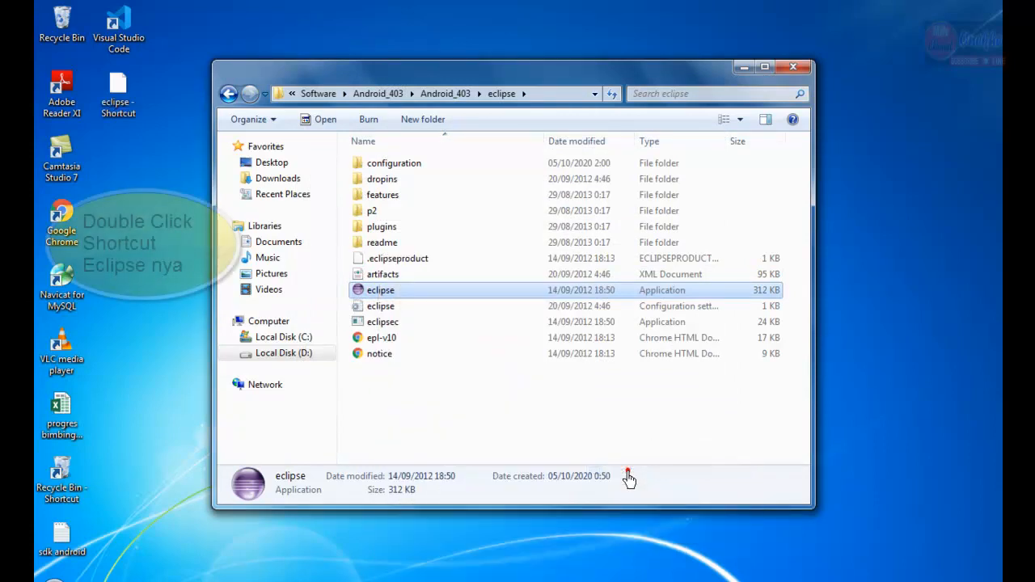
{"action": "left_click", "coordinate": [132, 117]}
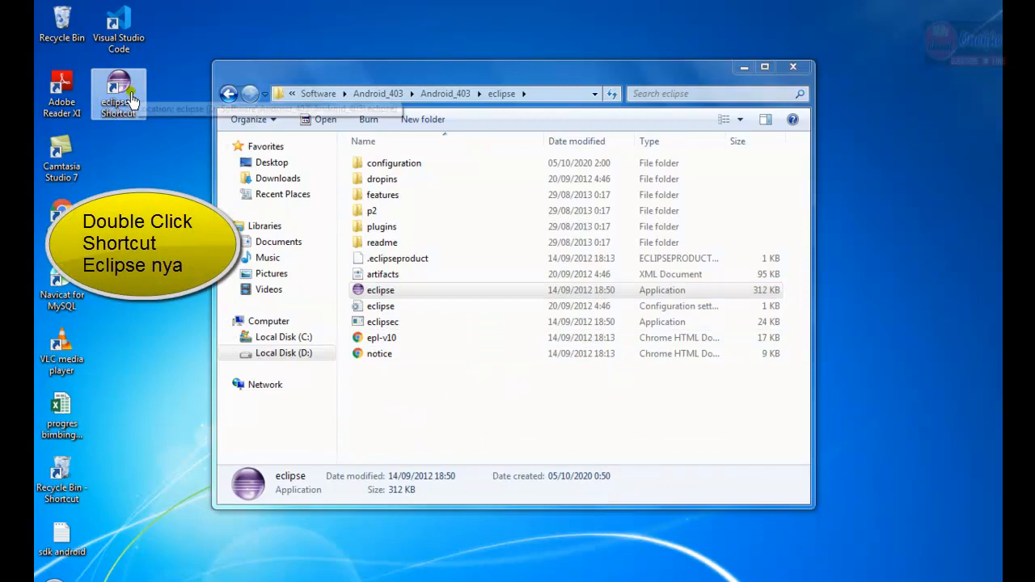
{"action": "double_click", "coordinate": [134, 99]}
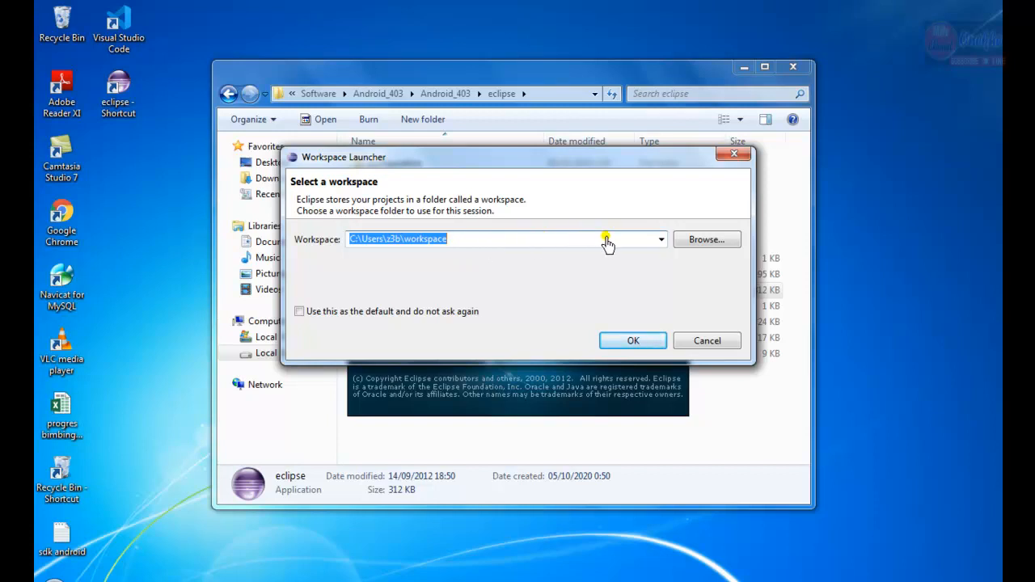
Browse to D:\Data Kuliah\Kampus 2020-2021\Ganjil and choose that folder as the Eclipse workspace
{"action": "left_click", "coordinate": [694, 244]}
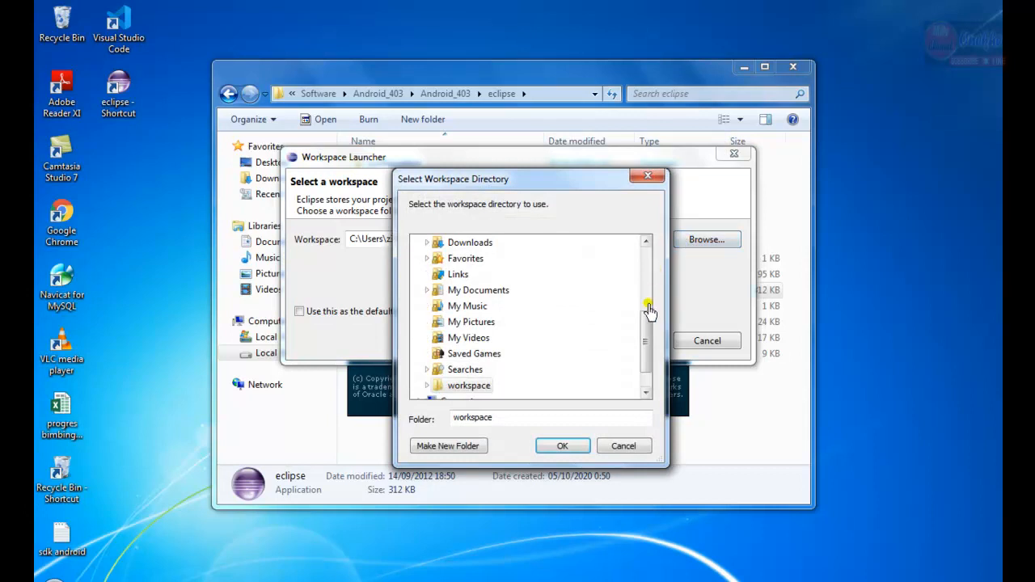
{"action": "left_click_drag", "start_coordinate": [647, 328], "coordinate": [642, 364]}
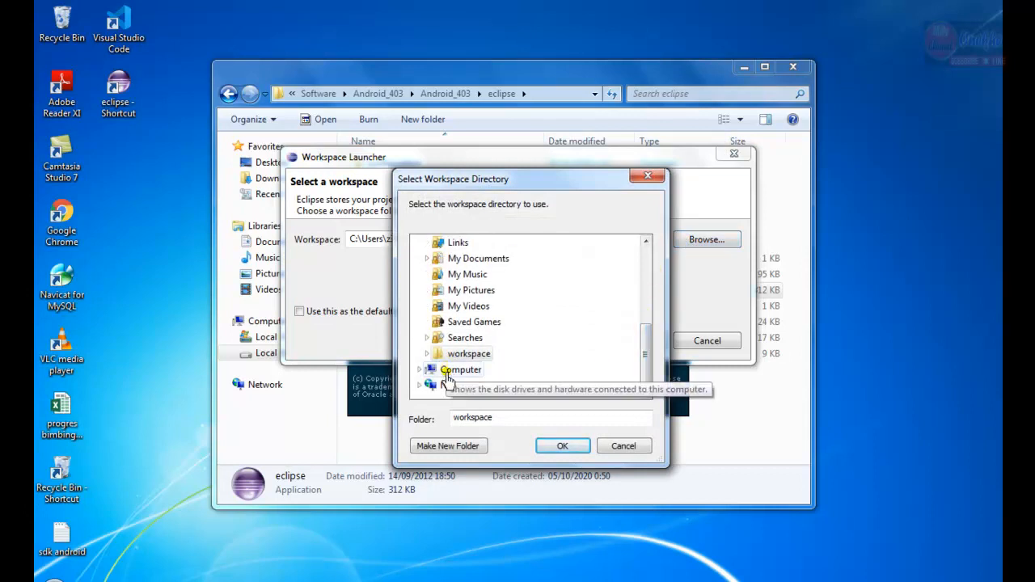
{"action": "left_click", "coordinate": [451, 373]}
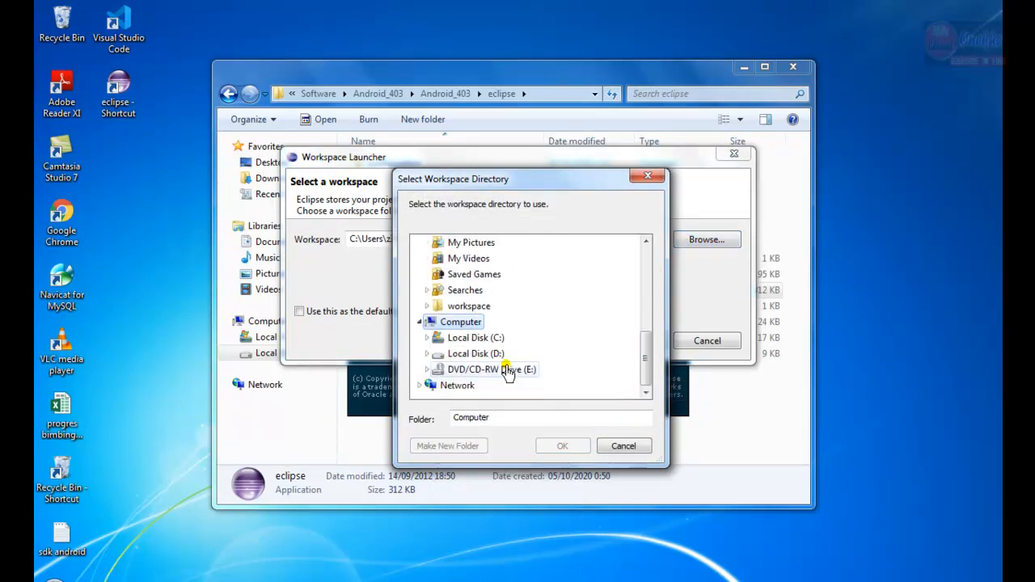
{"action": "left_click", "coordinate": [487, 339]}
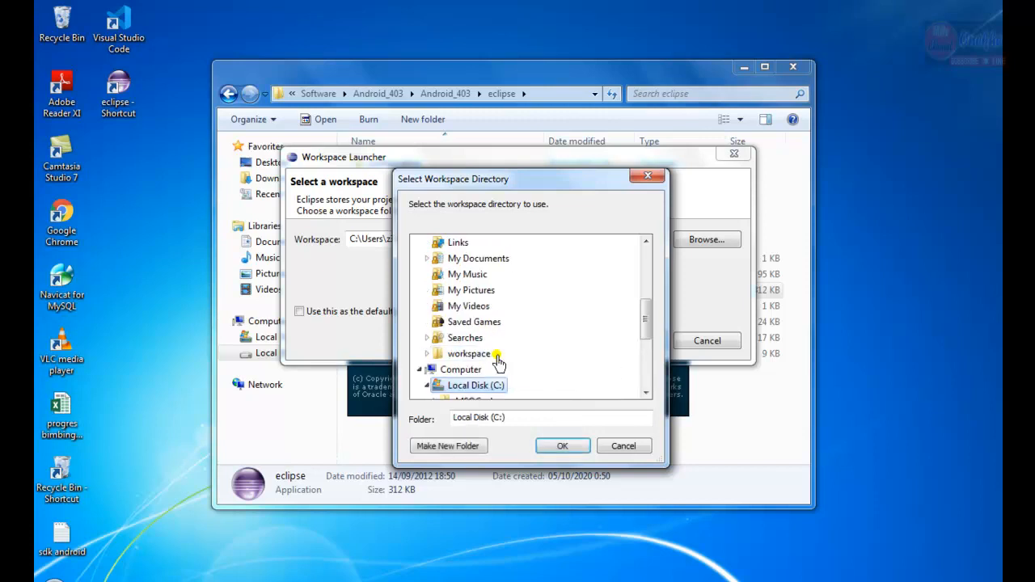
{"action": "left_click", "coordinate": [494, 356]}
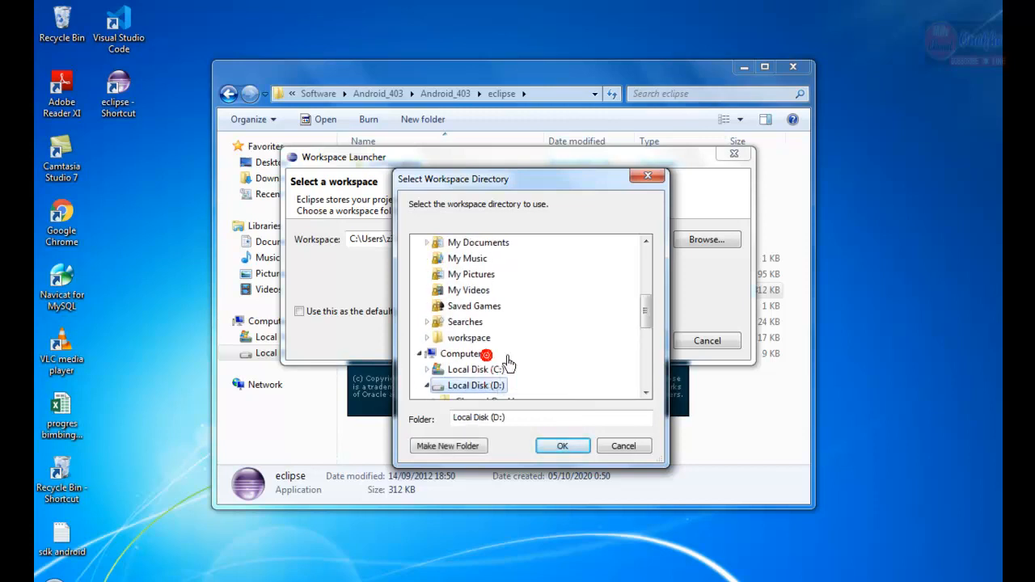
{"action": "scroll", "coordinate": [534, 365], "scroll_direction": "down", "scroll_amount": 1}
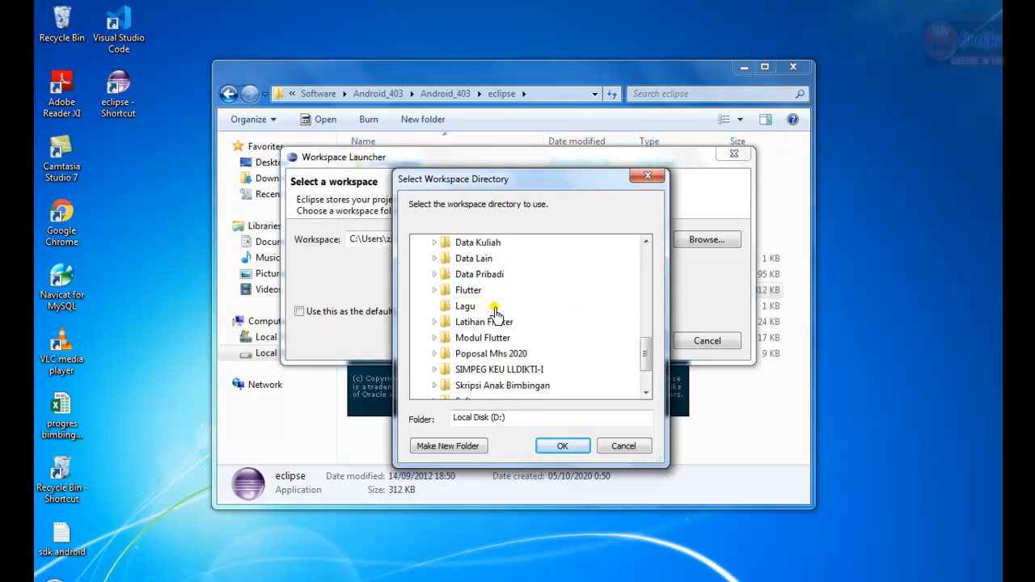
{"action": "scroll", "coordinate": [493, 312], "scroll_direction": "down", "scroll_amount": 2}
{"action": "scroll", "coordinate": [485, 380], "scroll_direction": "up", "scroll_amount": 3}
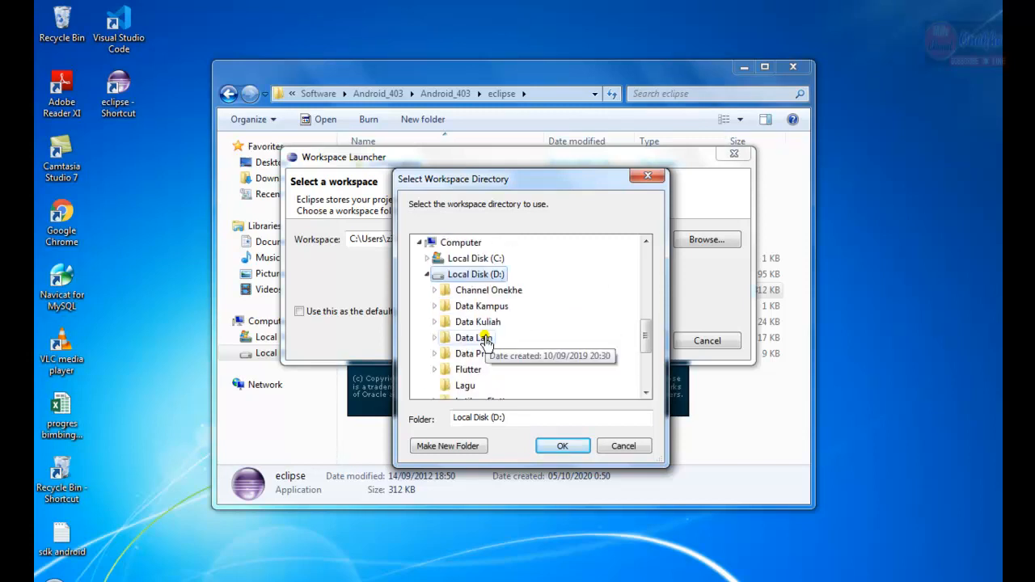
{"action": "left_click", "coordinate": [481, 323]}
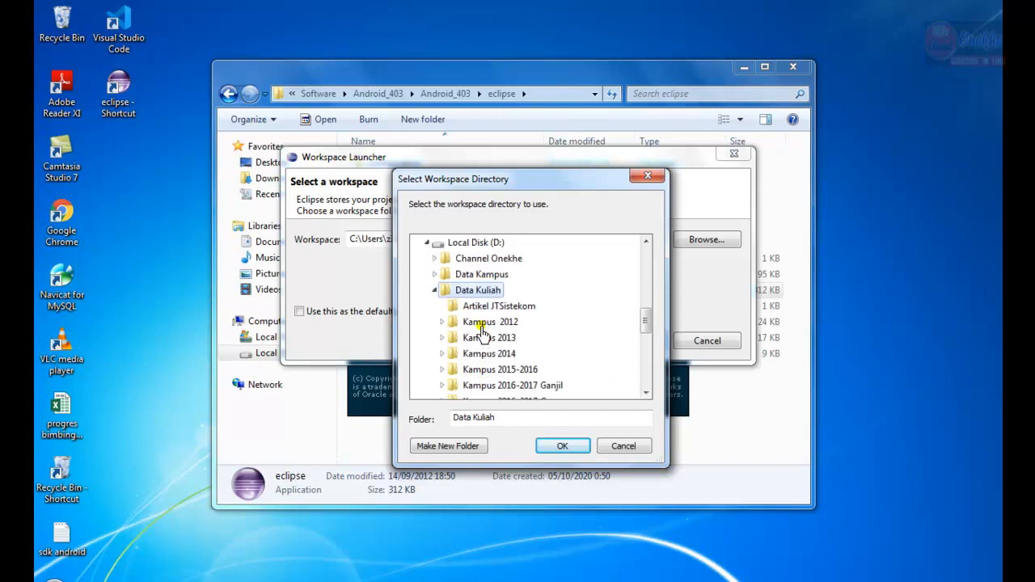
{"action": "scroll", "coordinate": [483, 332], "scroll_direction": "down", "scroll_amount": 2}
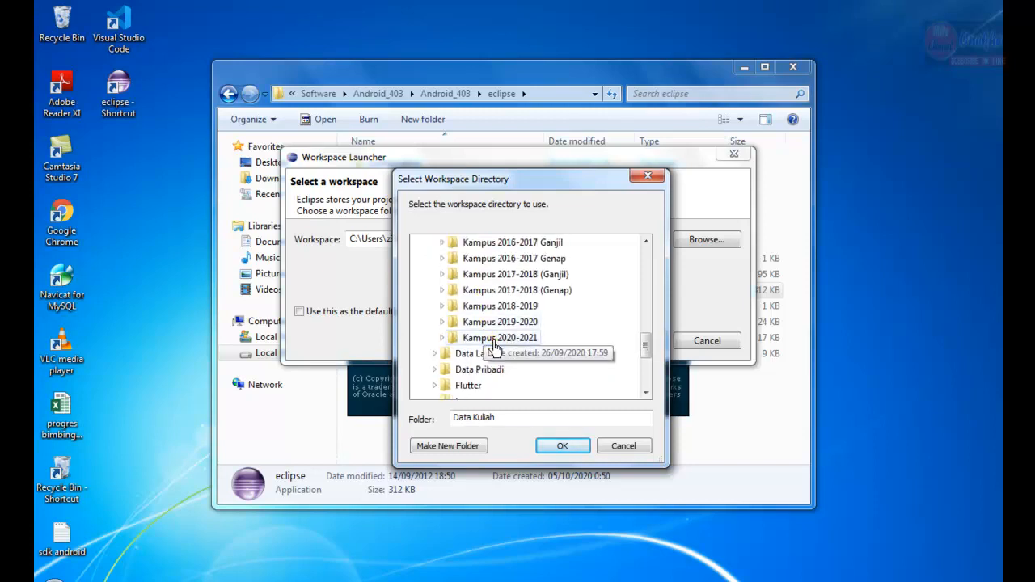
{"action": "left_click", "coordinate": [495, 338]}
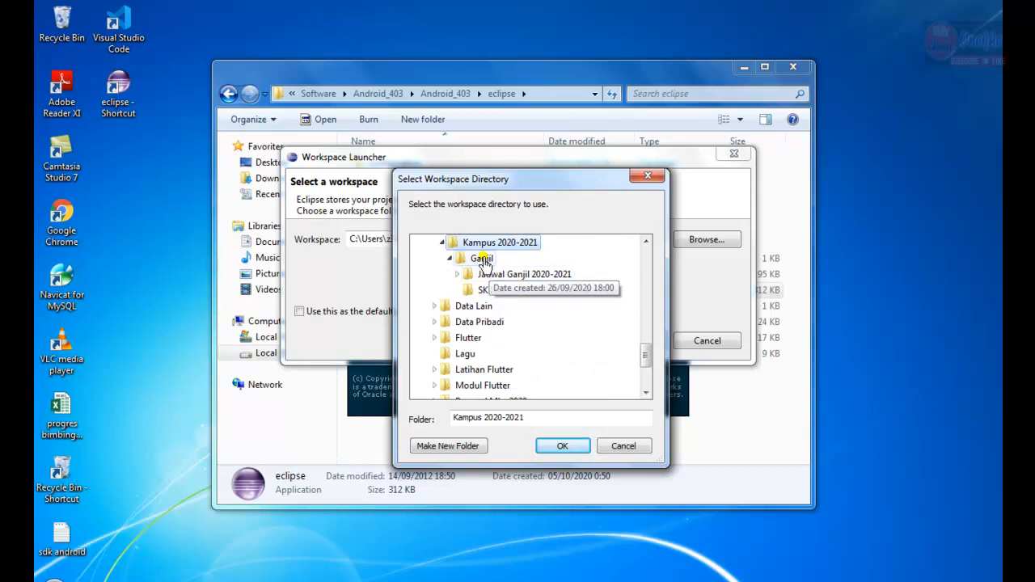
{"action": "left_click", "coordinate": [483, 259]}
{"action": "left_click", "coordinate": [560, 450]}
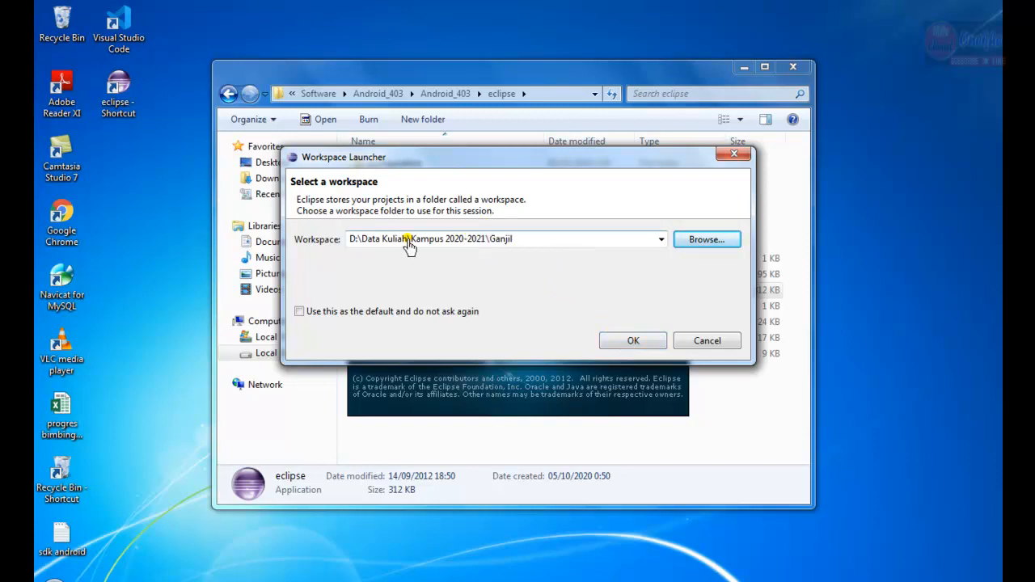
Accept the selected workspace without making it the default, and maximize the Eclipse window
{"action": "left_click", "coordinate": [528, 243]}
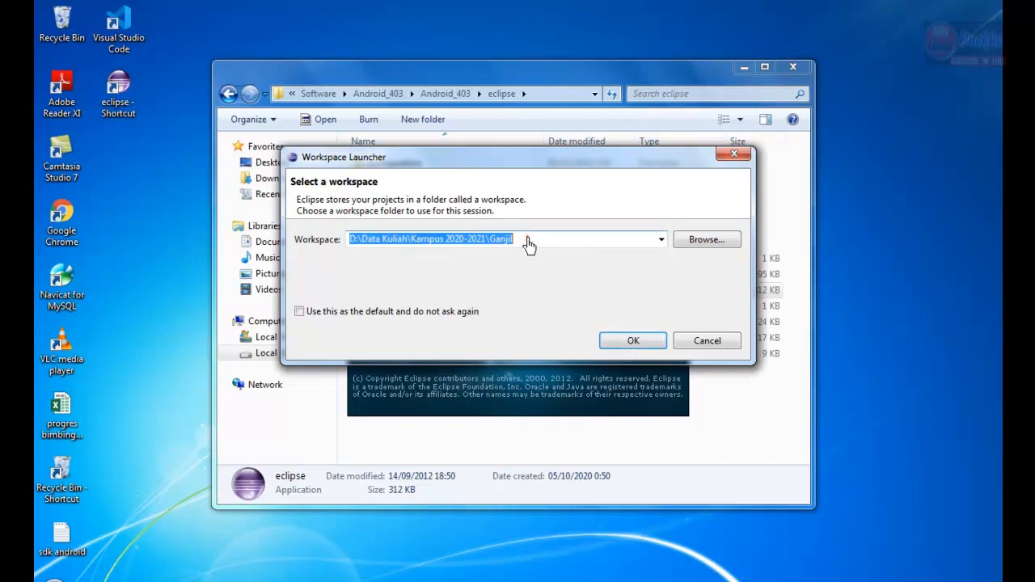
{"action": "left_click", "coordinate": [477, 245]}
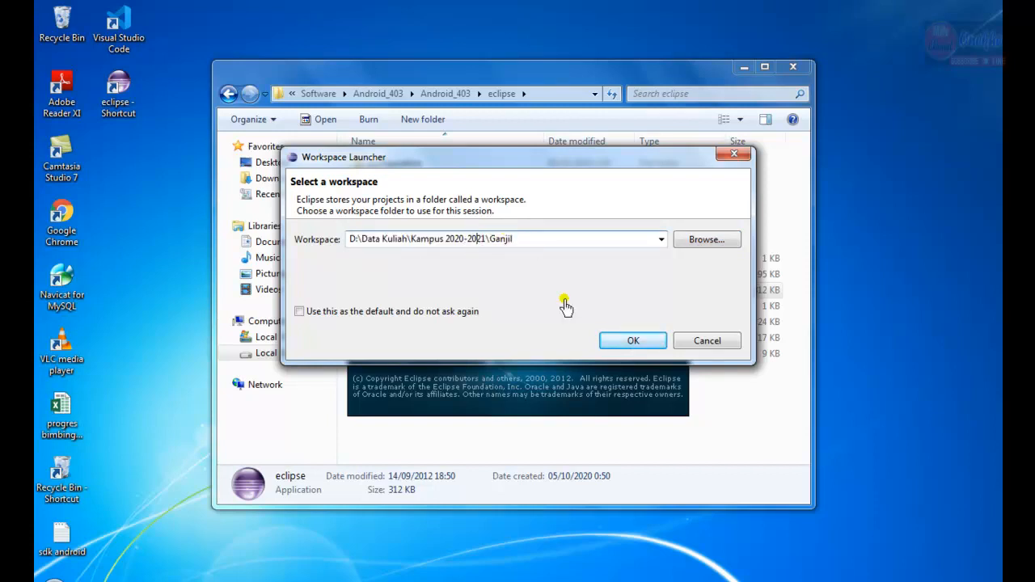
{"action": "left_click", "coordinate": [628, 341]}
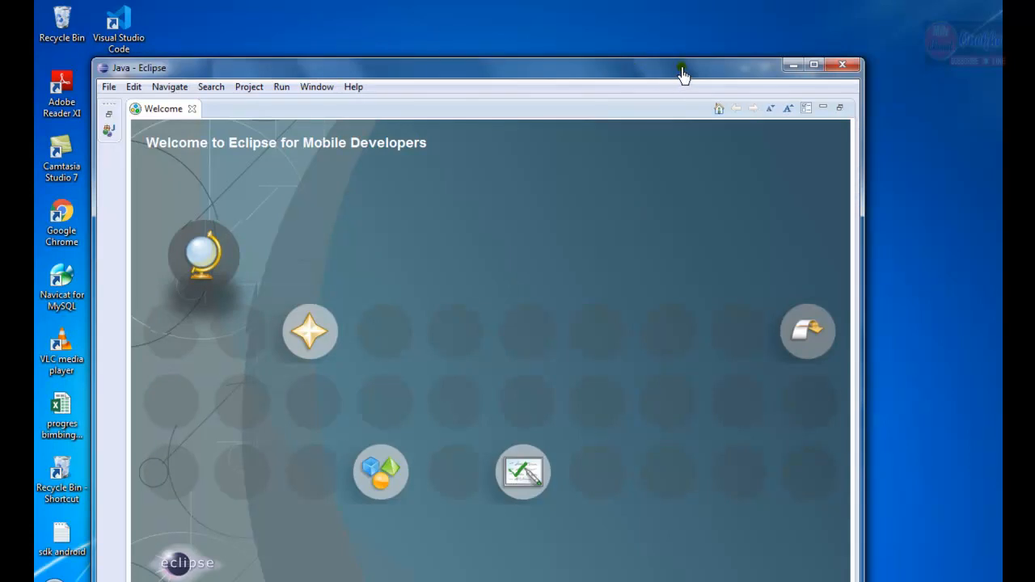
{"action": "left_click", "coordinate": [813, 67]}
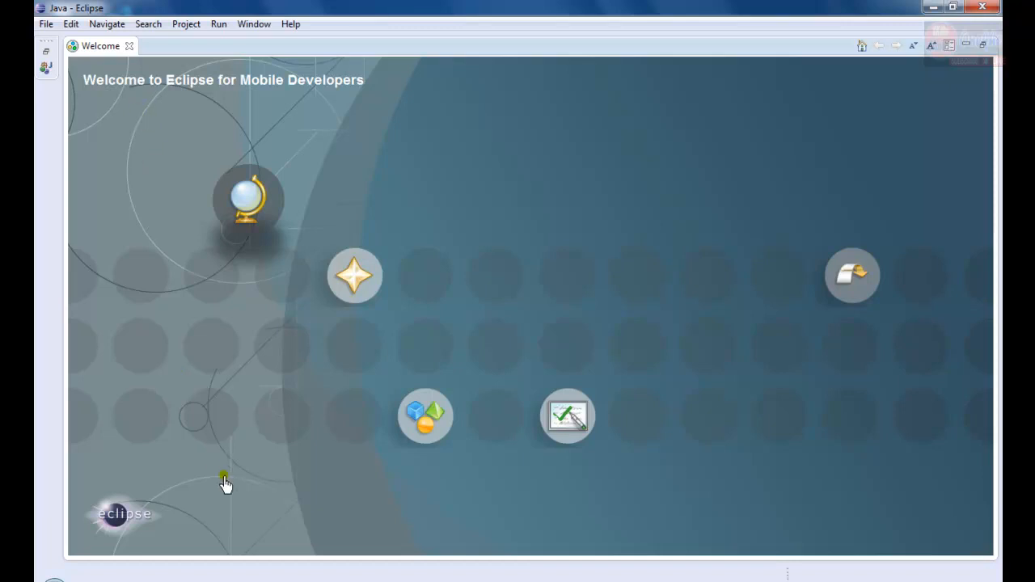
Look over the ADT-21.1.0 and Android SDK folders in the inner Android_403 folder, and return to Eclipse
{"action": "left_click", "coordinate": [143, 579]}
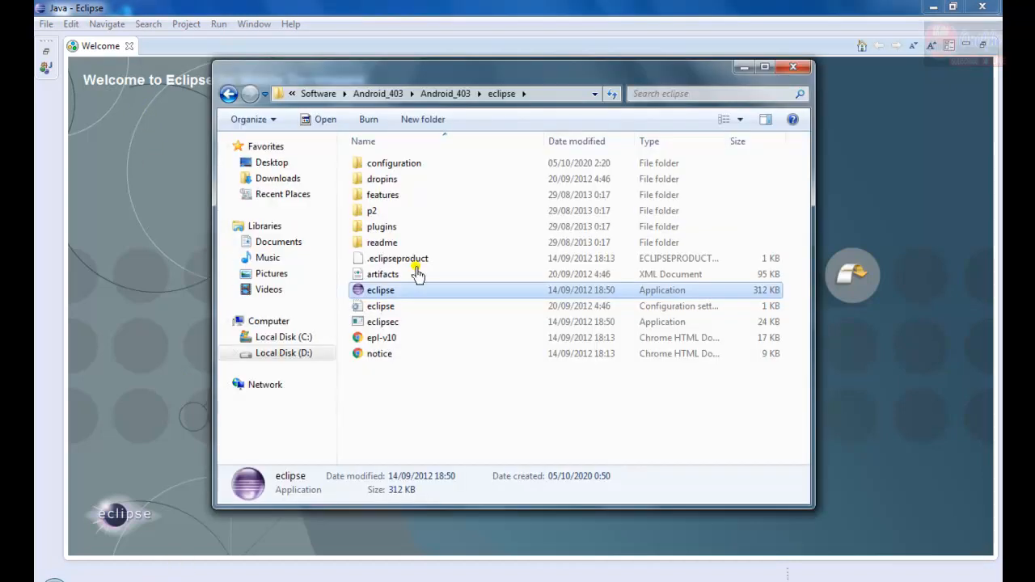
{"action": "left_click", "coordinate": [230, 96]}
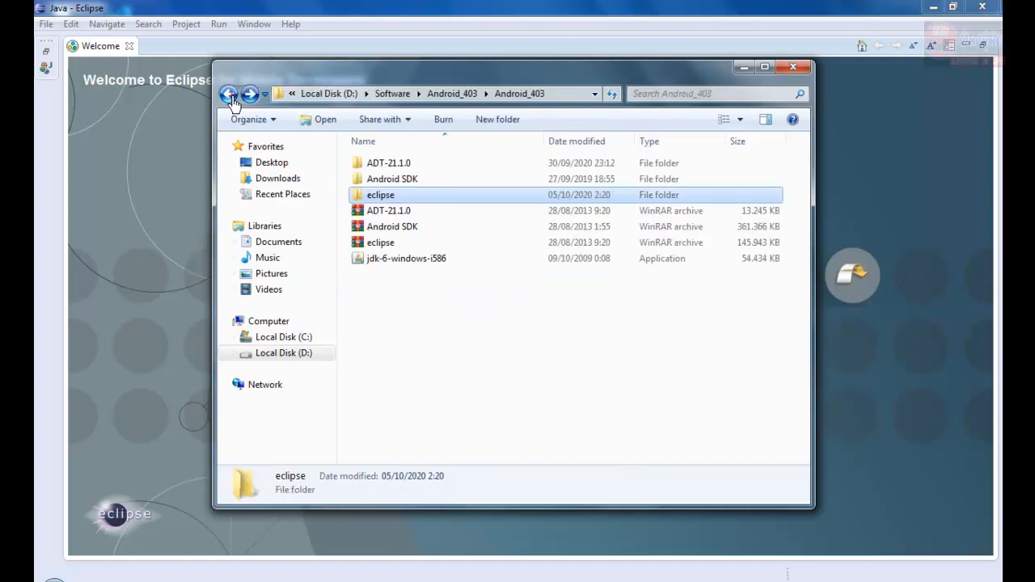
{"action": "left_click", "coordinate": [396, 168]}
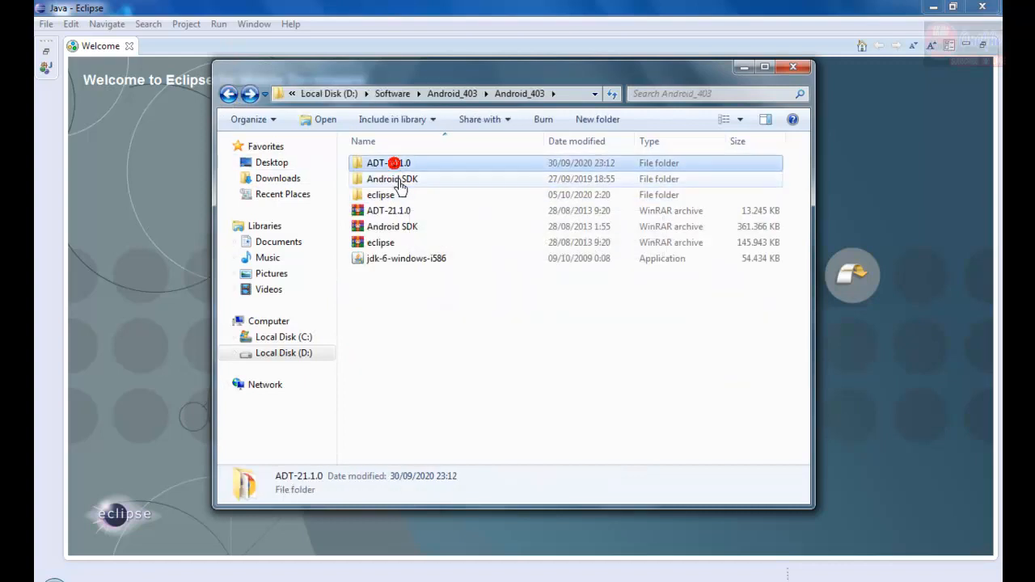
{"action": "left_click", "coordinate": [401, 186]}
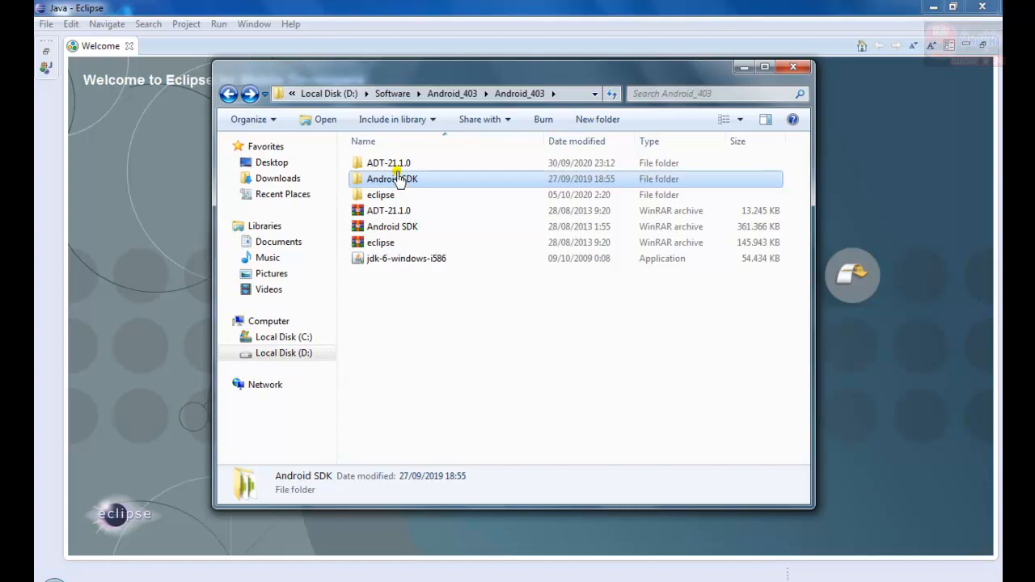
{"action": "left_click", "coordinate": [393, 166]}
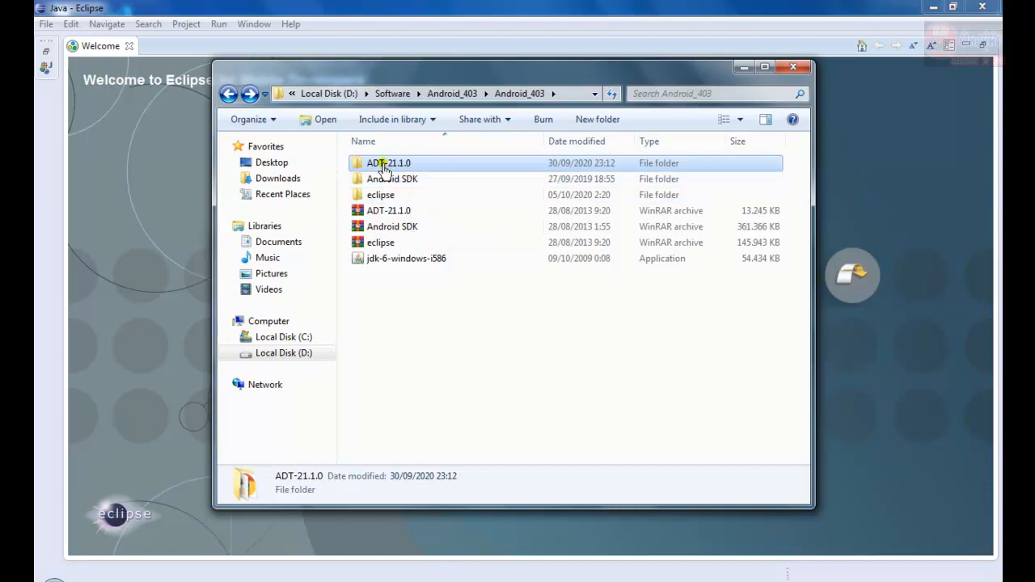
{"action": "left_click", "coordinate": [358, 24]}
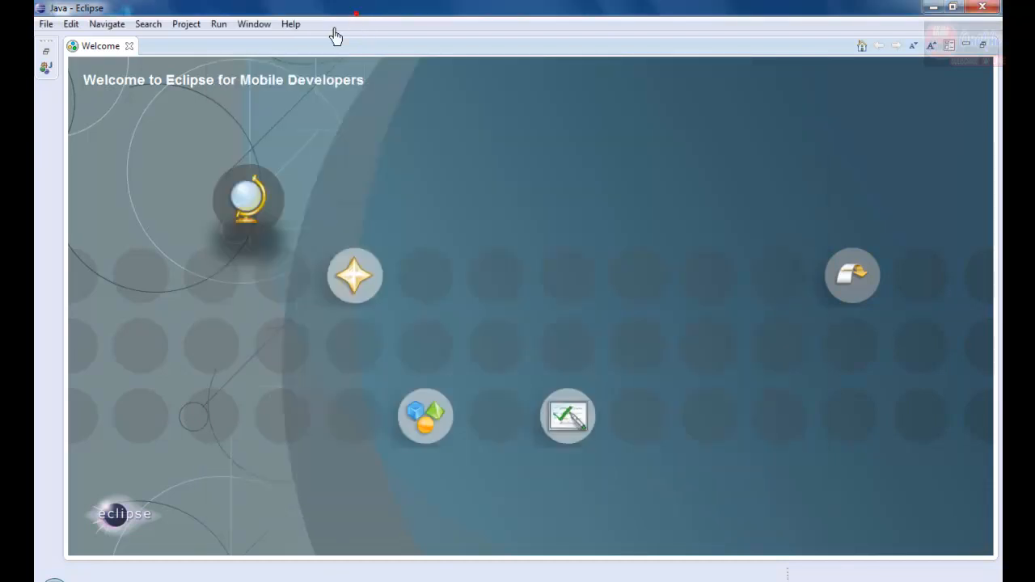
Open the Install New Software dialog and move it slightly lower on the screen
{"action": "left_click", "coordinate": [292, 24]}
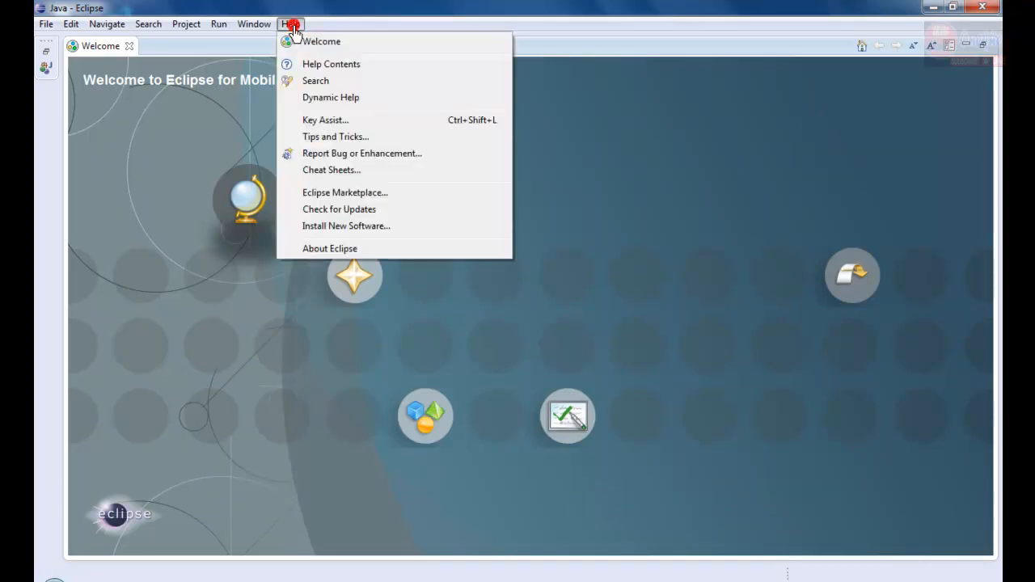
{"action": "left_click", "coordinate": [353, 232]}
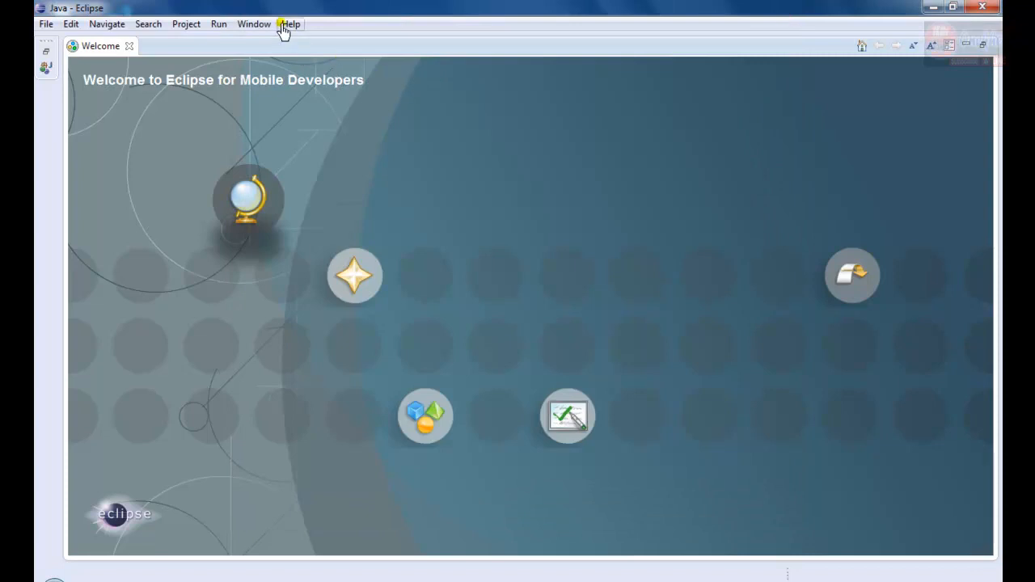
{"action": "left_click", "coordinate": [287, 25]}
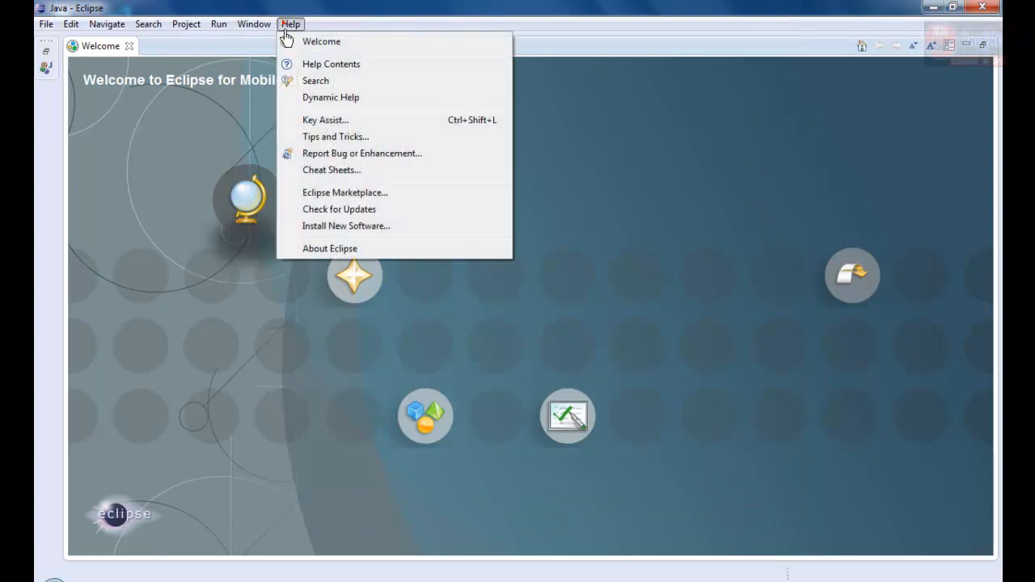
{"action": "left_click", "coordinate": [358, 230]}
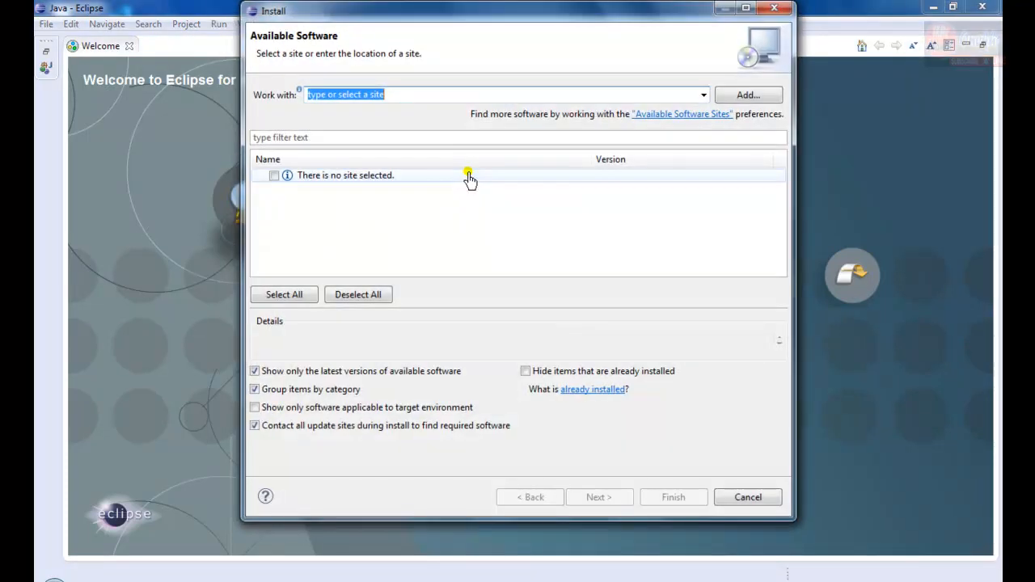
{"action": "left_click_drag", "start_coordinate": [506, 13], "coordinate": [496, 36]}
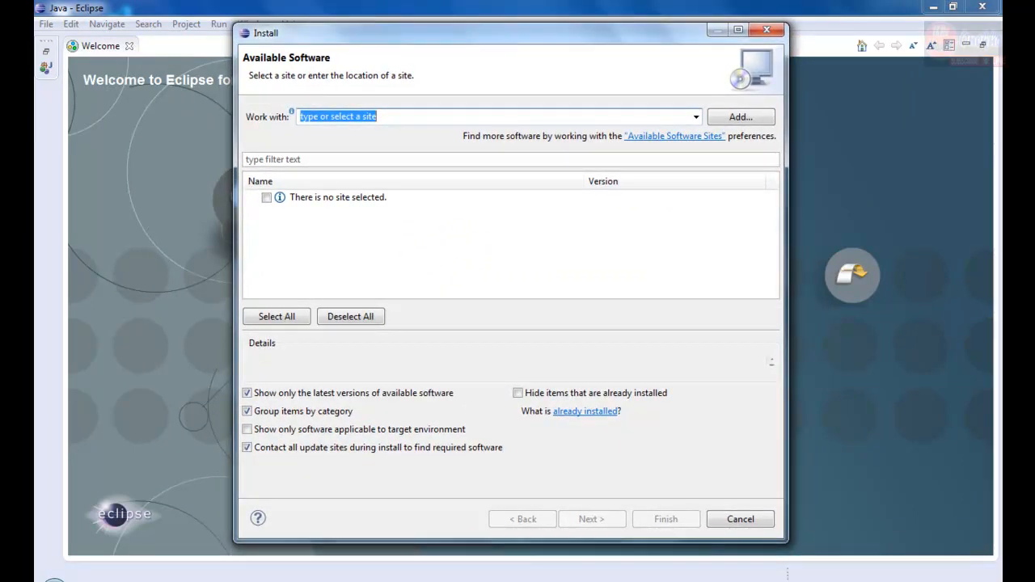
Check the ADT-21.1.0 archive and its extracted folder in File Explorer, and return to the Install dialog
{"action": "left_click", "coordinate": [145, 581]}
{"action": "left_click", "coordinate": [390, 211]}
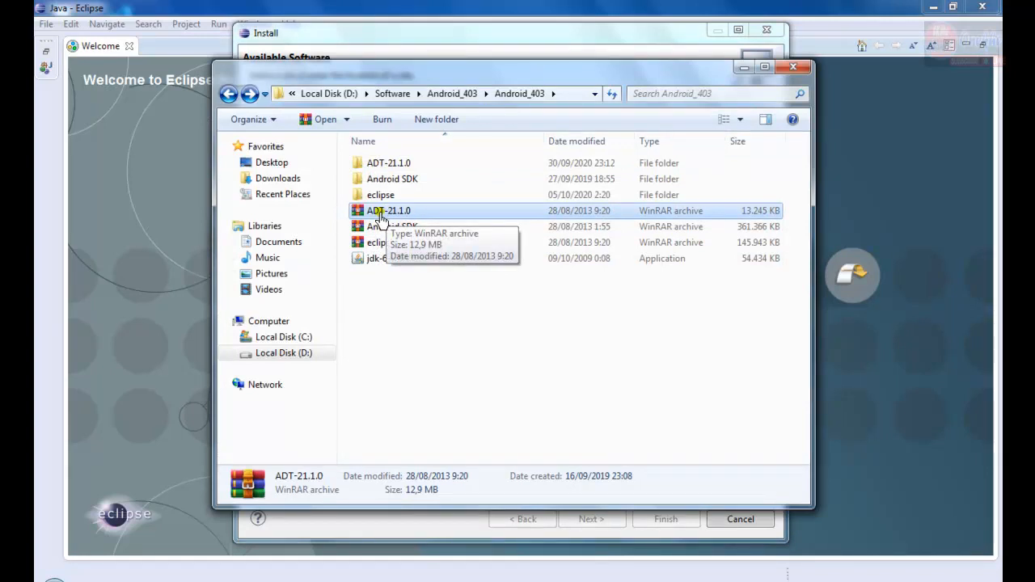
{"action": "left_click", "coordinate": [376, 164]}
{"action": "left_click", "coordinate": [432, 35]}
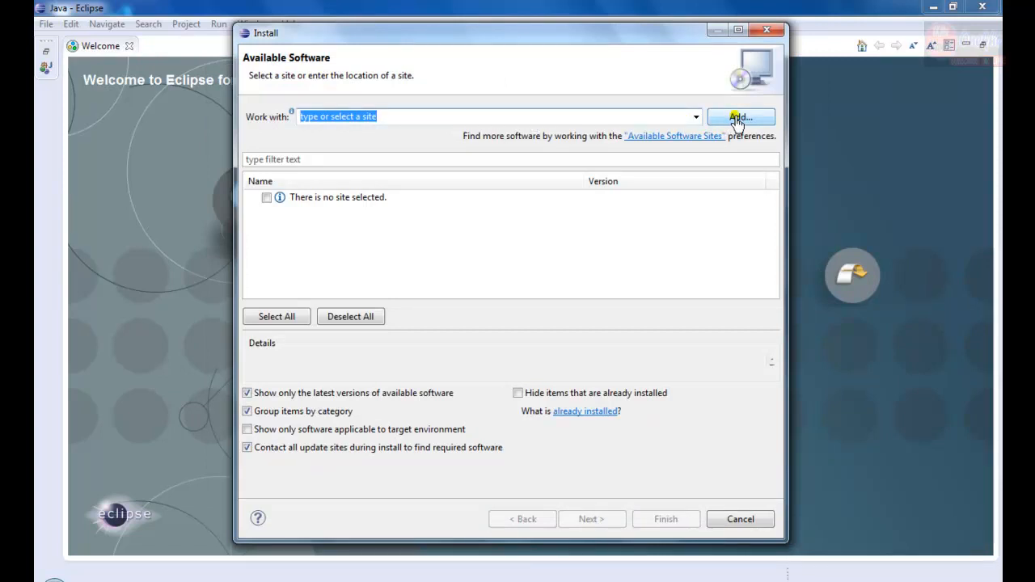
Start adding a local repository named adt, and browse to the Android_403 folder under Software on Local Disk (D:)
{"action": "left_click", "coordinate": [737, 120]}
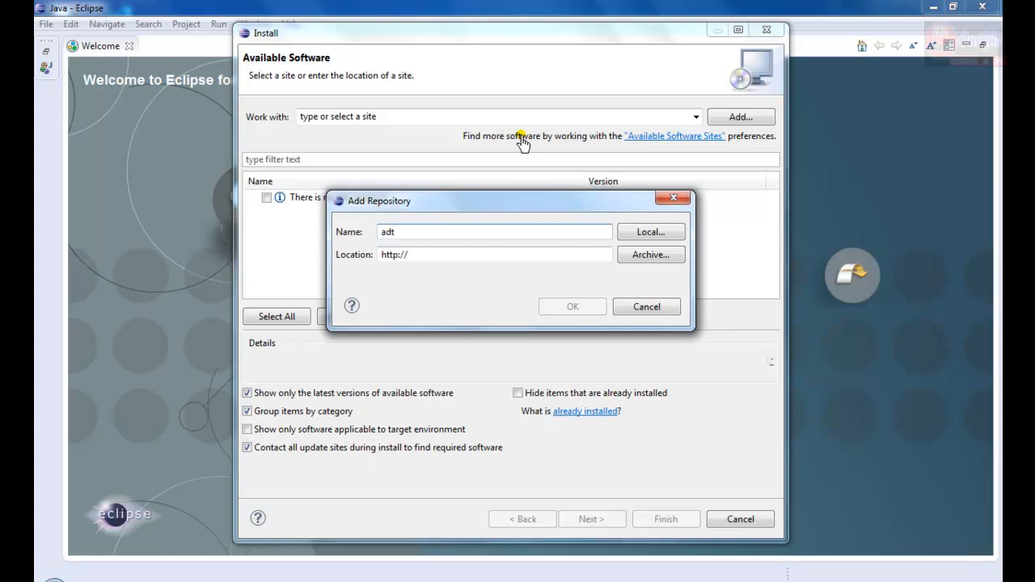
{"action": "left_click", "coordinate": [640, 233]}
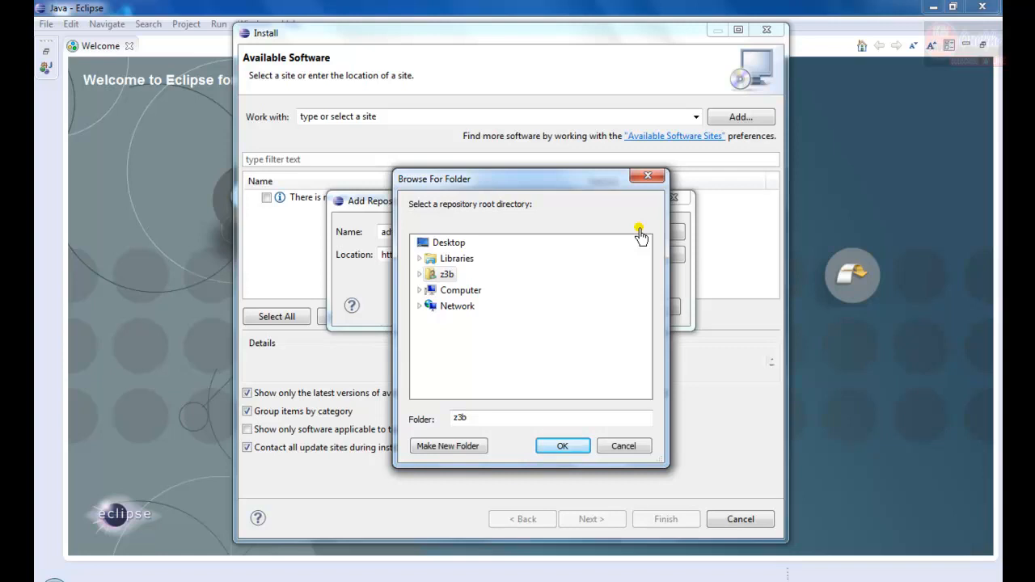
{"action": "left_click", "coordinate": [419, 291]}
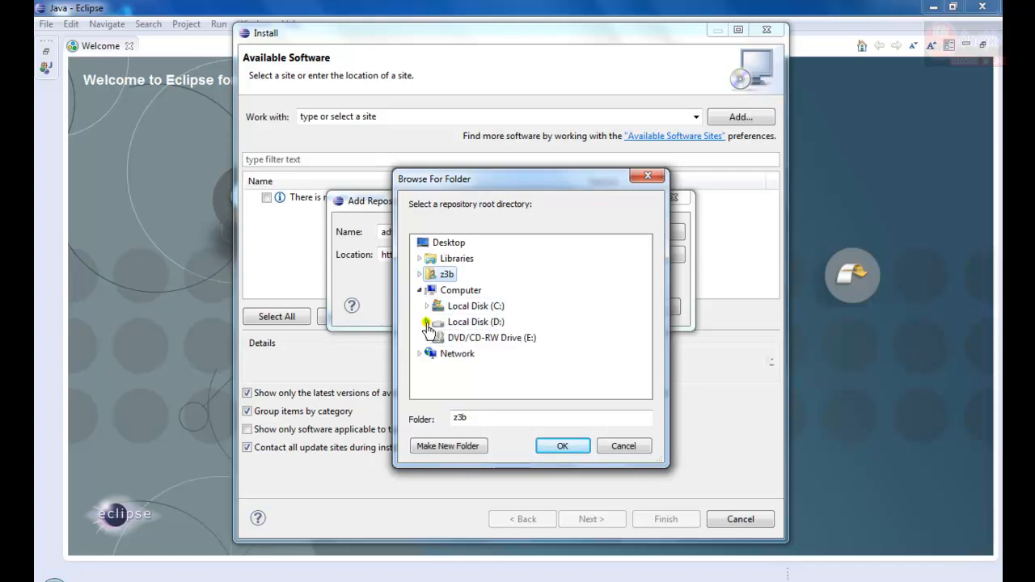
{"action": "left_click", "coordinate": [427, 324]}
{"action": "scroll", "coordinate": [458, 344], "scroll_direction": "down", "scroll_amount": 2}
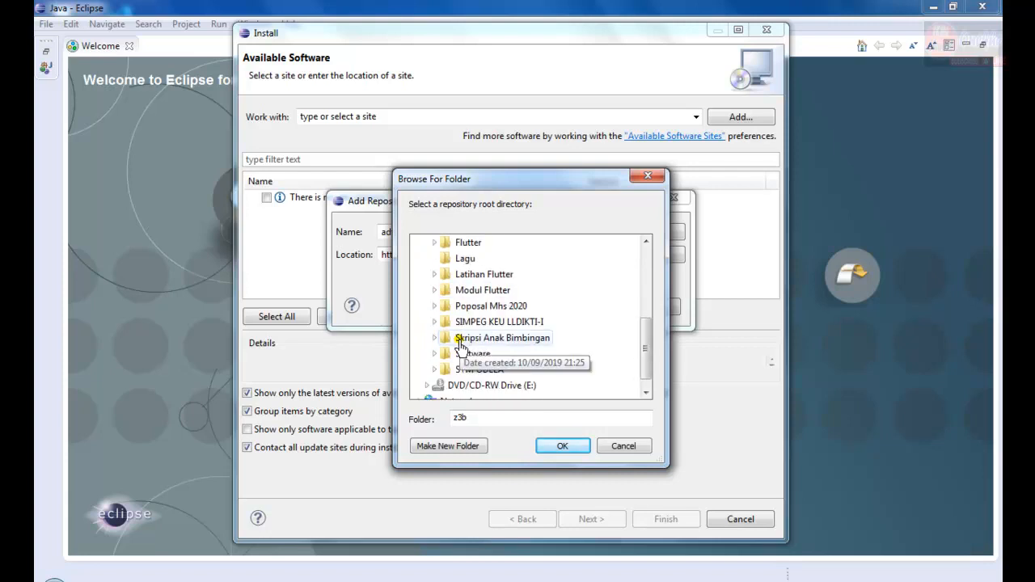
{"action": "left_click", "coordinate": [460, 356]}
{"action": "scroll", "coordinate": [475, 369], "scroll_direction": "down", "scroll_amount": 2}
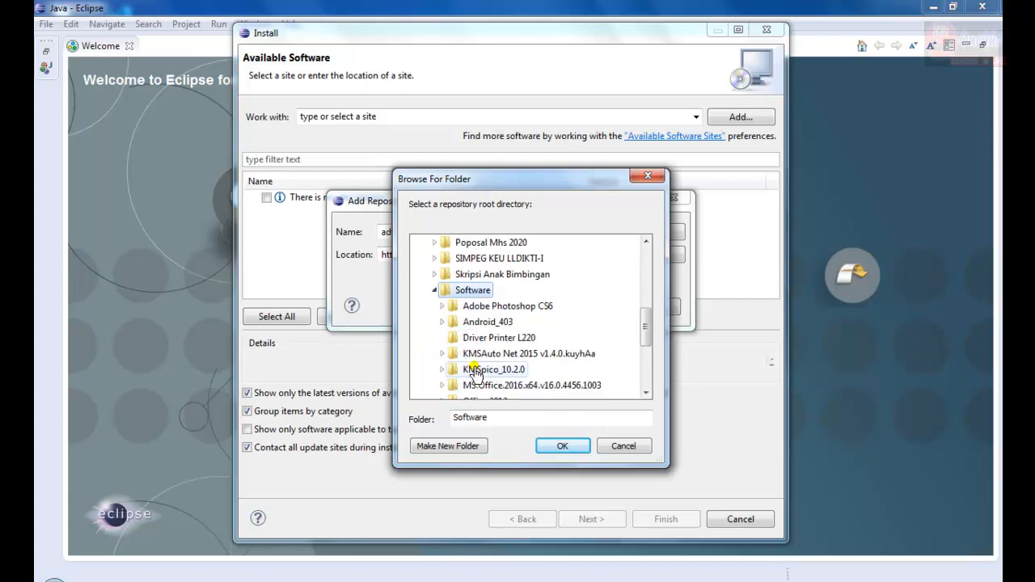
{"action": "double_click", "coordinate": [477, 321]}
{"action": "scroll", "coordinate": [478, 324], "scroll_direction": "up", "scroll_amount": 2}
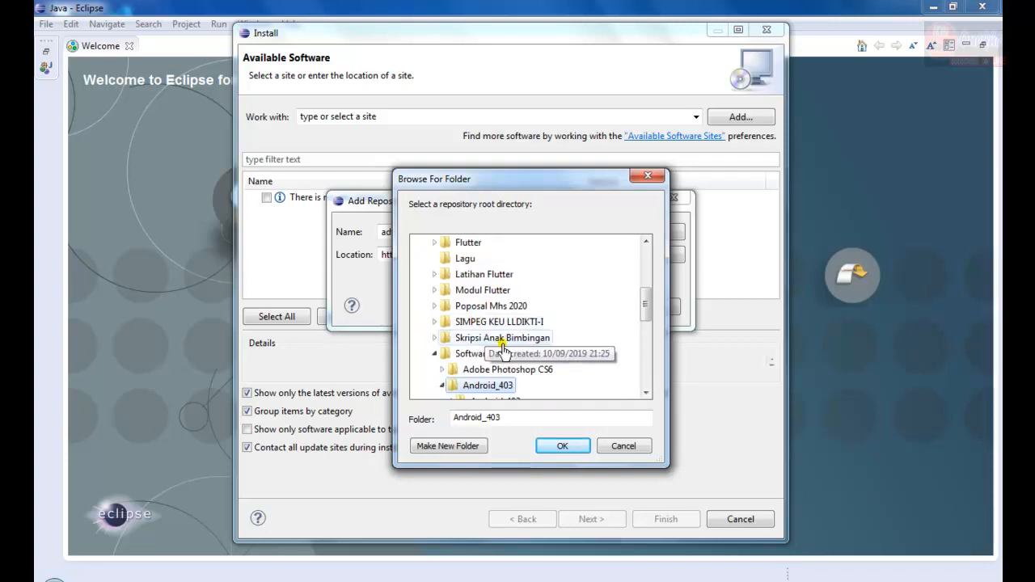
{"action": "scroll", "coordinate": [503, 350], "scroll_direction": "down", "scroll_amount": 3}
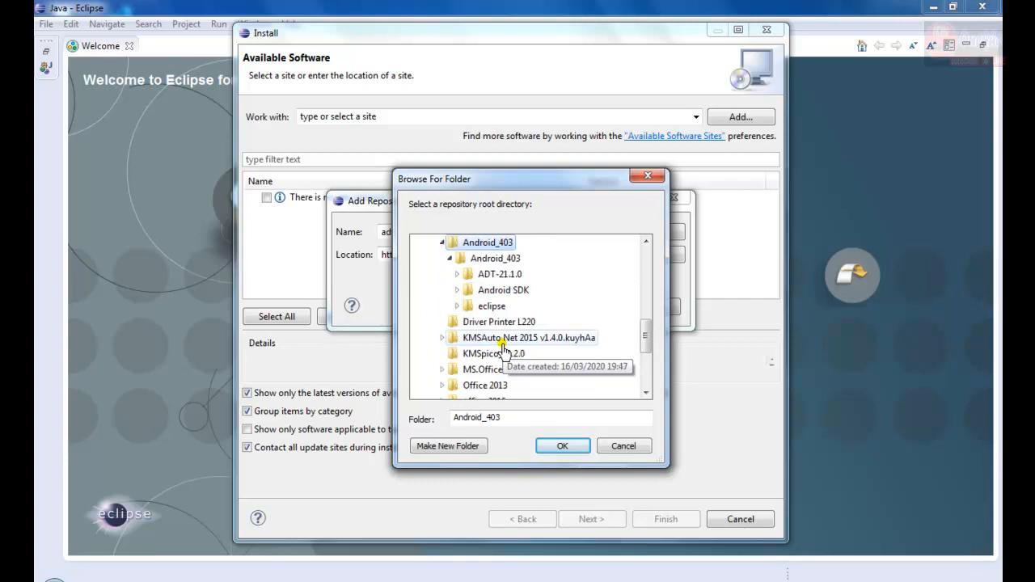
Choose the ADT-21.1.0 folder inside the inner Android_403 folder as the repository location, and add the repository
{"action": "left_click", "coordinate": [495, 275]}
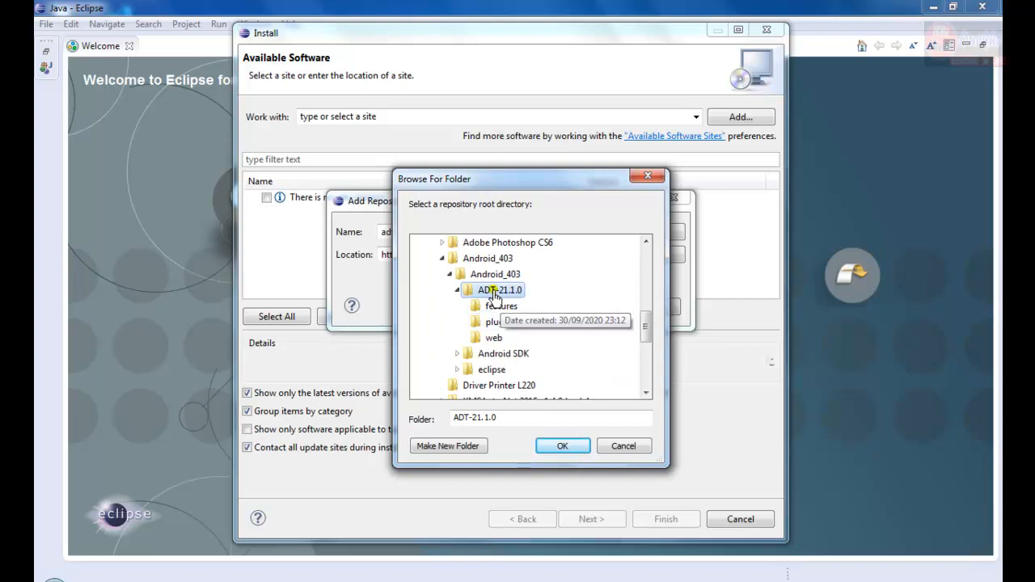
{"action": "left_click", "coordinate": [457, 290]}
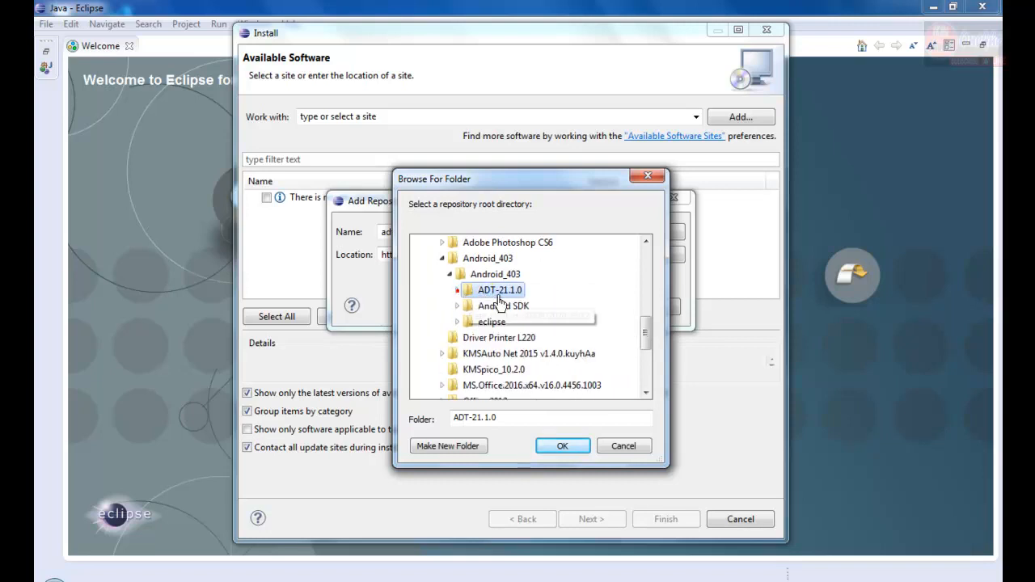
{"action": "double_click", "coordinate": [485, 290]}
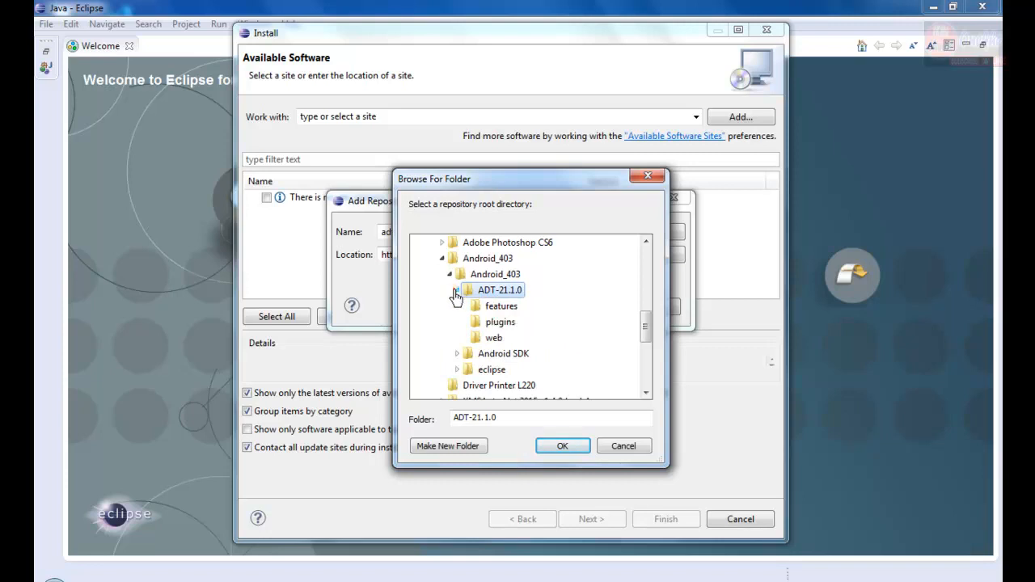
{"action": "left_click", "coordinate": [457, 290]}
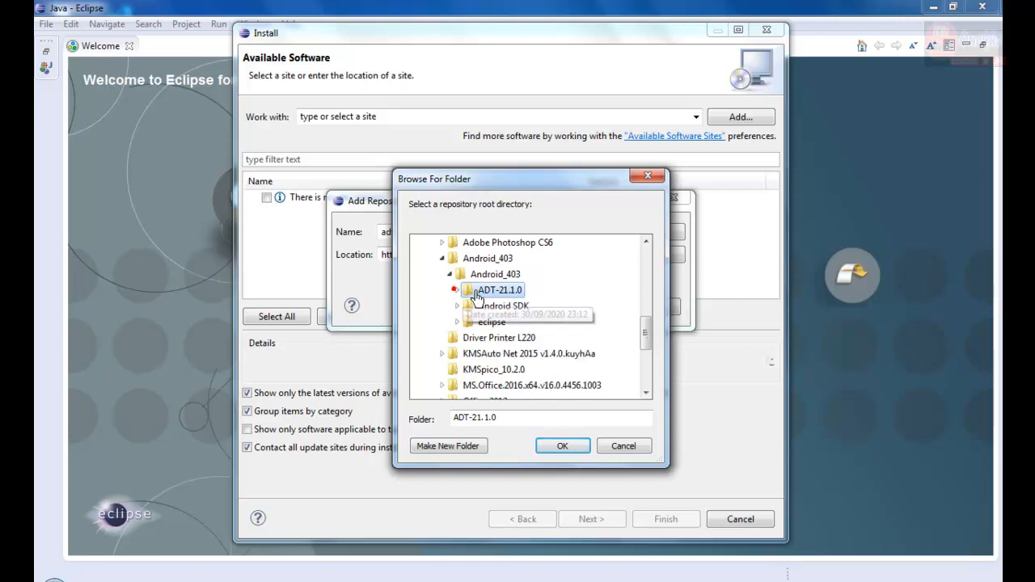
{"action": "left_click", "coordinate": [562, 445]}
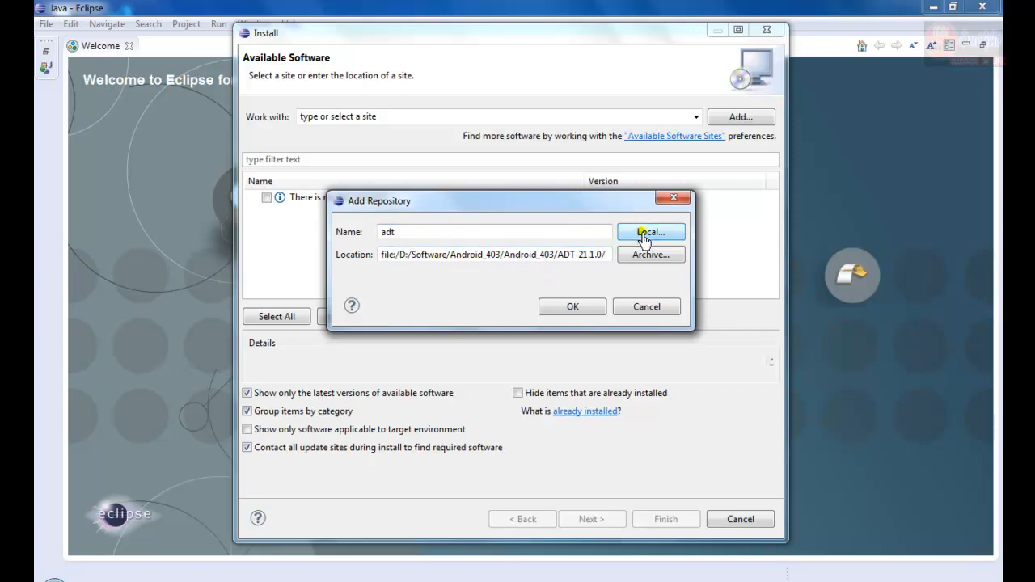
{"action": "left_click", "coordinate": [573, 309]}
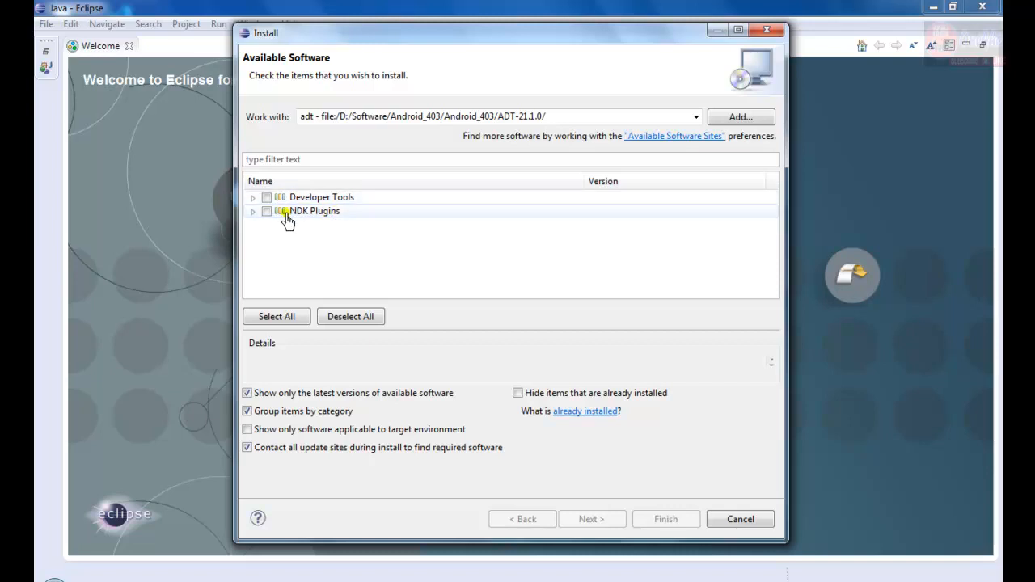
Select all Developer Tools and NDK Plugins items for installation, and continue through the install details to the license review
{"action": "left_click", "coordinate": [277, 317]}
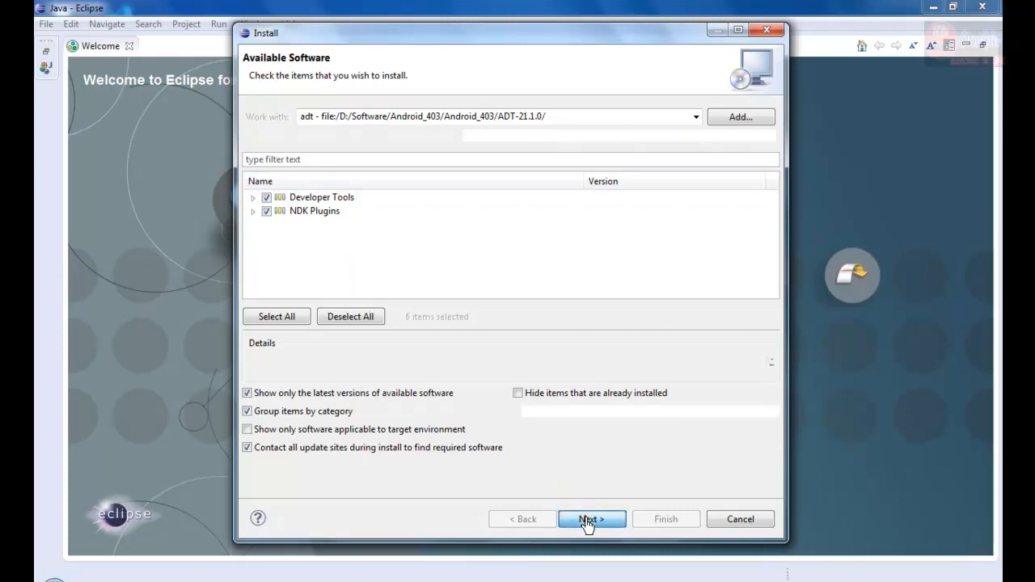
{"action": "left_click", "coordinate": [587, 522]}
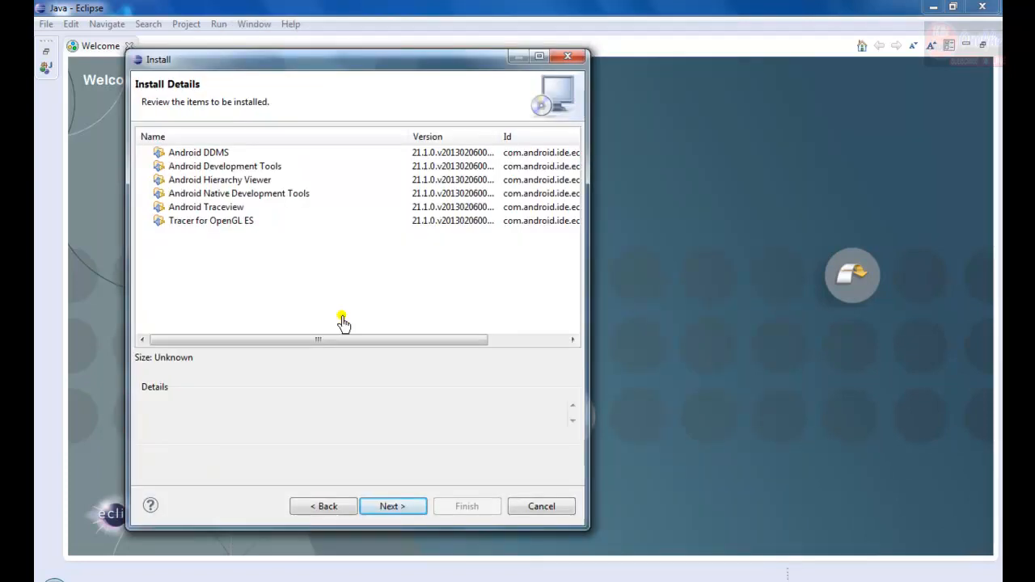
{"action": "left_click", "coordinate": [400, 509]}
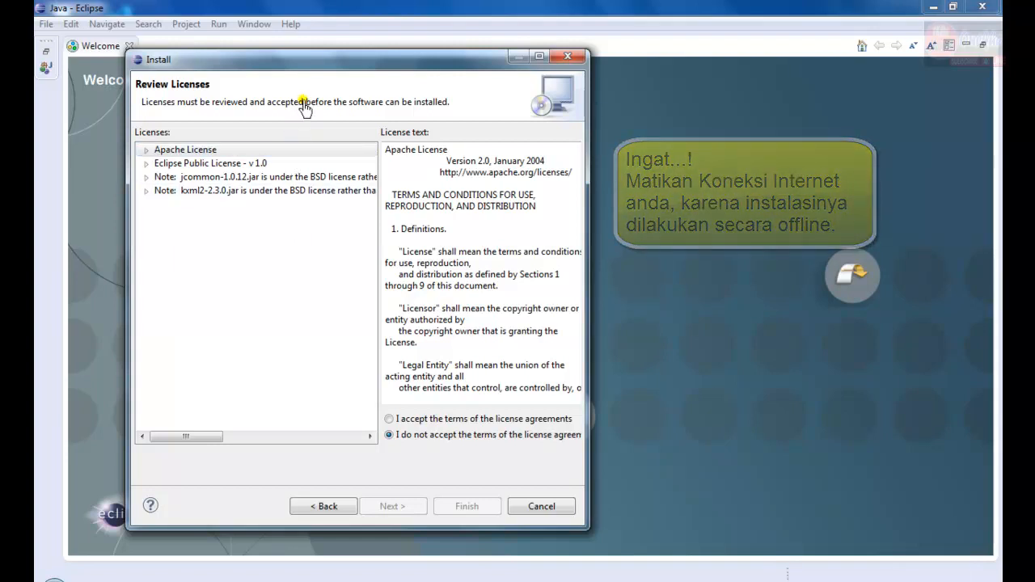
Accept the license agreements and install the selected software despite its unsigned content, restarting Eclipse to apply the changes
{"action": "left_click", "coordinate": [420, 421]}
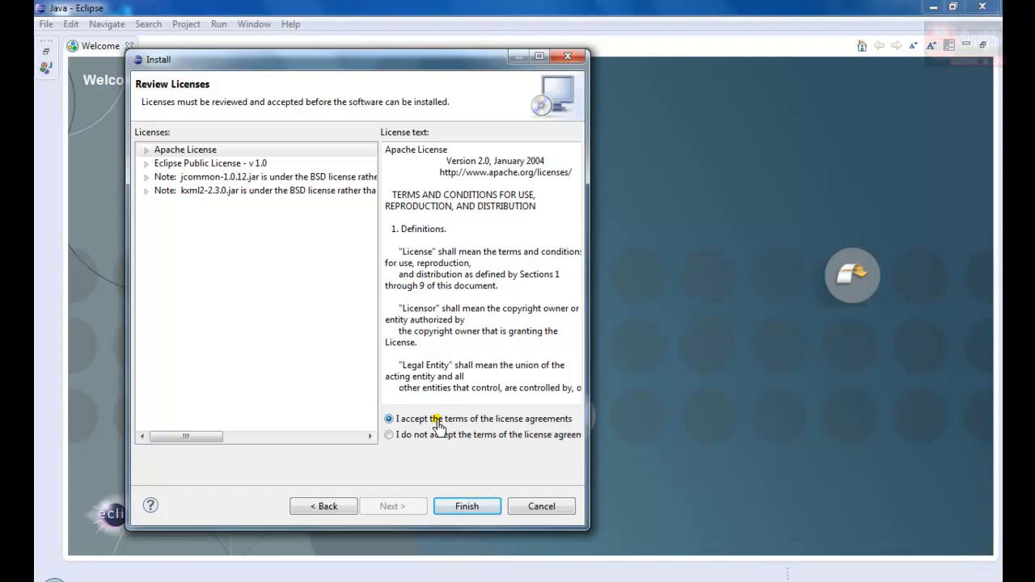
{"action": "left_click", "coordinate": [466, 509]}
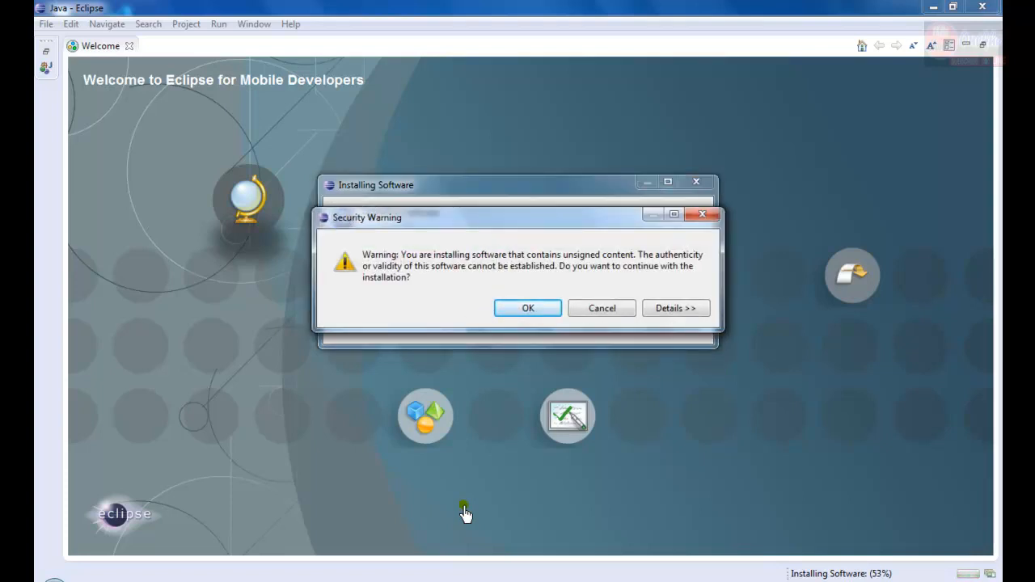
{"action": "left_click", "coordinate": [525, 309]}
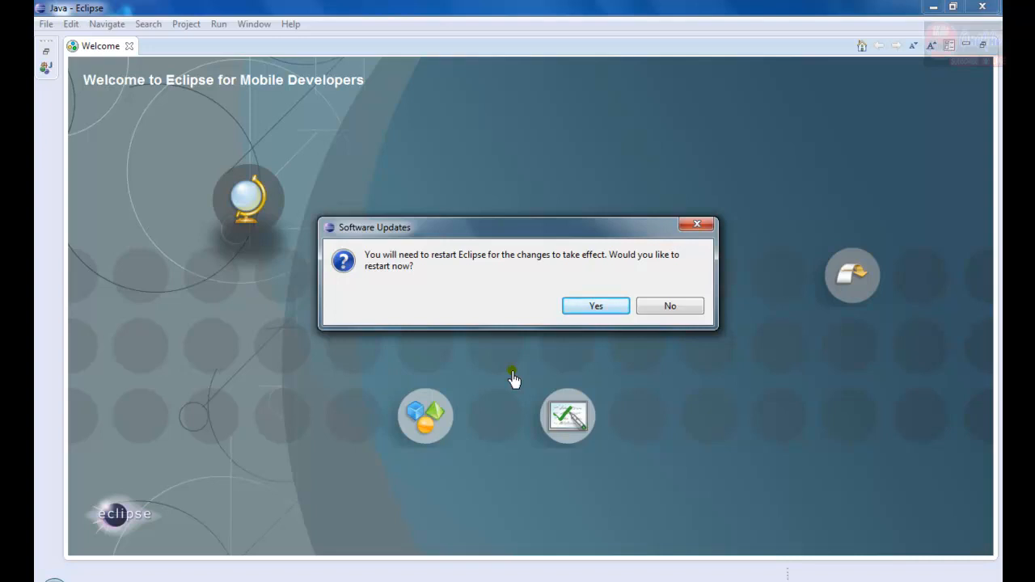
{"action": "left_click", "coordinate": [600, 307]}
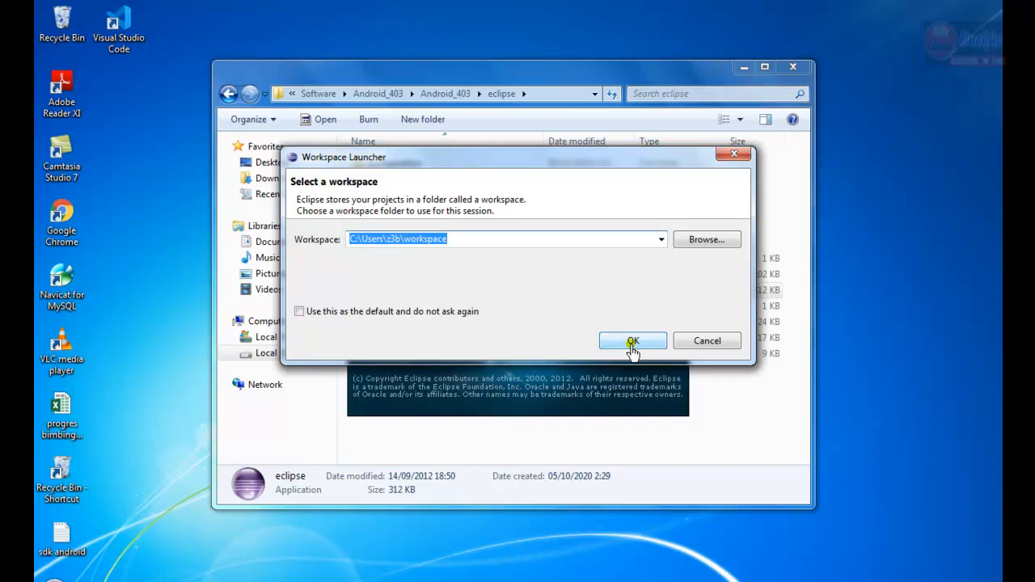
Leave the workspace unset as the default, and accept the suggested workspace folder for this session
{"action": "left_click", "coordinate": [298, 314]}
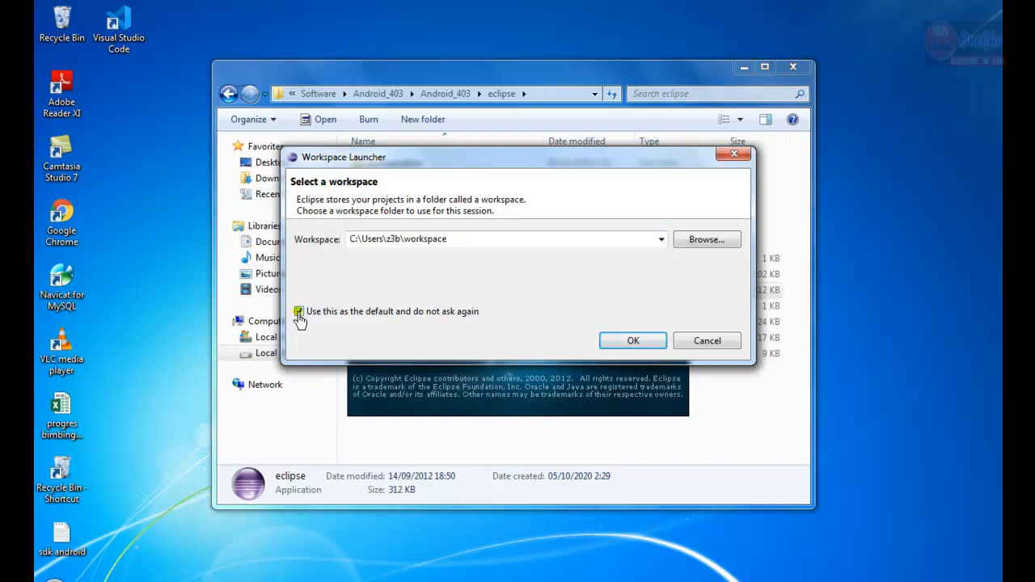
{"action": "left_click", "coordinate": [297, 314]}
{"action": "left_click", "coordinate": [299, 314]}
{"action": "left_click", "coordinate": [298, 313]}
{"action": "left_click", "coordinate": [632, 343]}
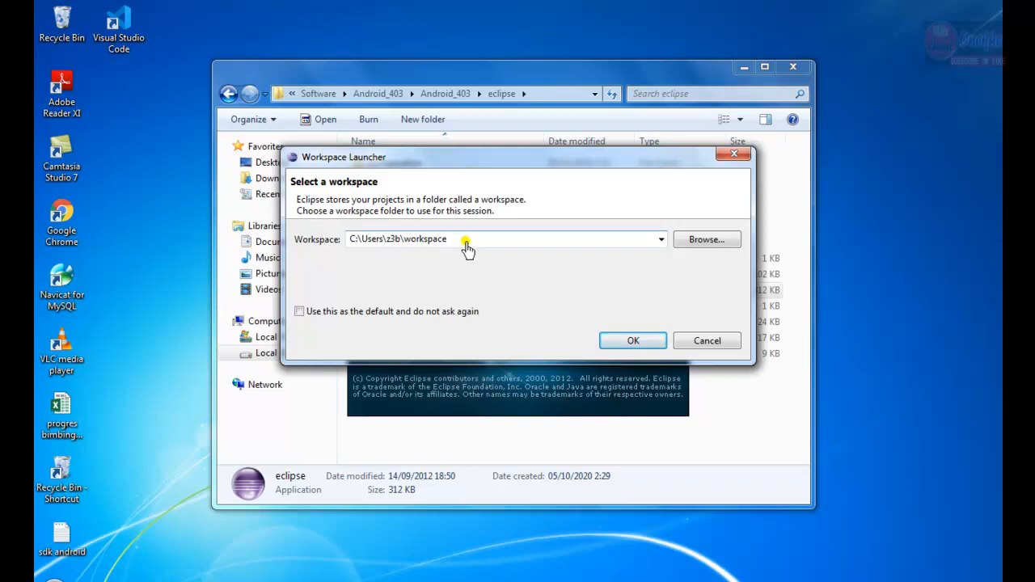
{"action": "left_click", "coordinate": [608, 338]}
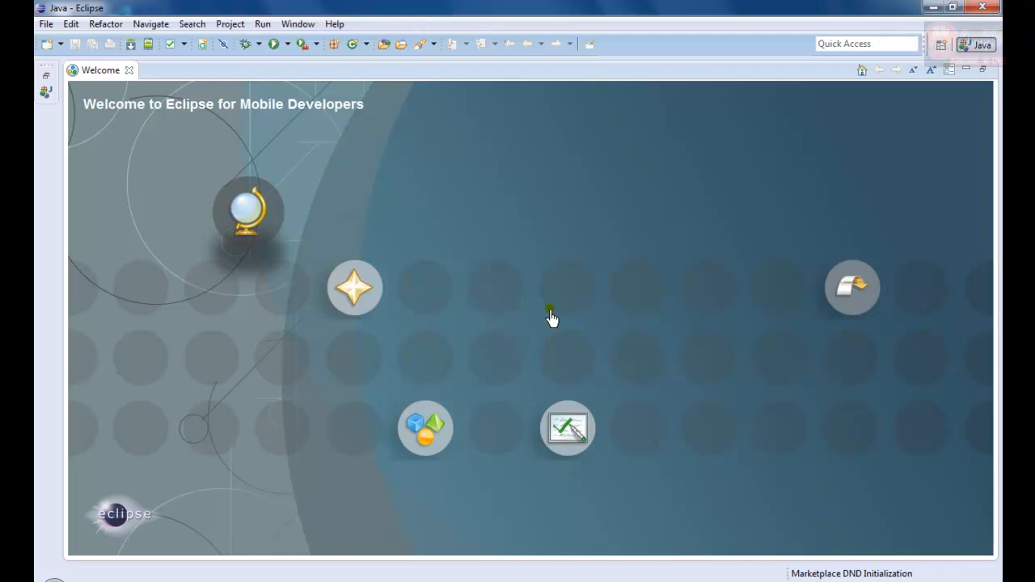
Open the Android page of the Eclipse preferences, move the dialog toward the centre of the screen, and dismiss the invalid-values error
{"action": "left_click", "coordinate": [298, 24]}
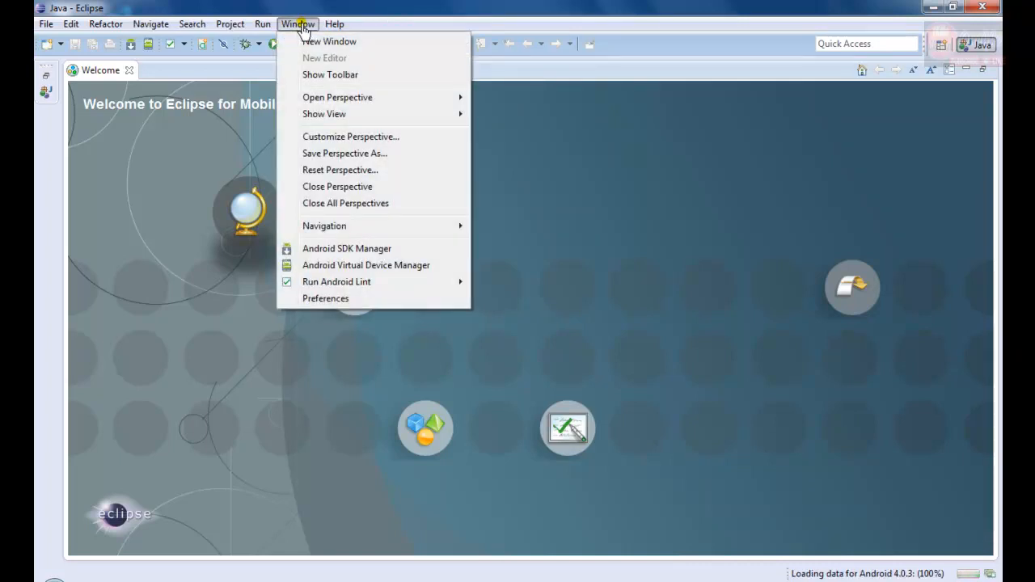
{"action": "left_click", "coordinate": [333, 300]}
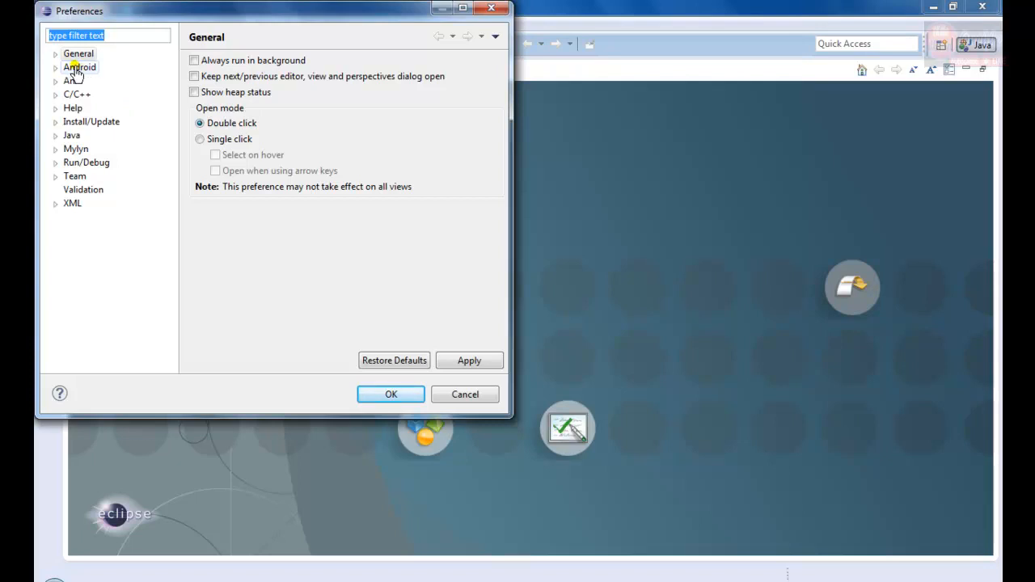
{"action": "left_click", "coordinate": [74, 71]}
{"action": "left_click_drag", "start_coordinate": [108, 16], "coordinate": [199, 81]}
{"action": "left_click", "coordinate": [172, 134]}
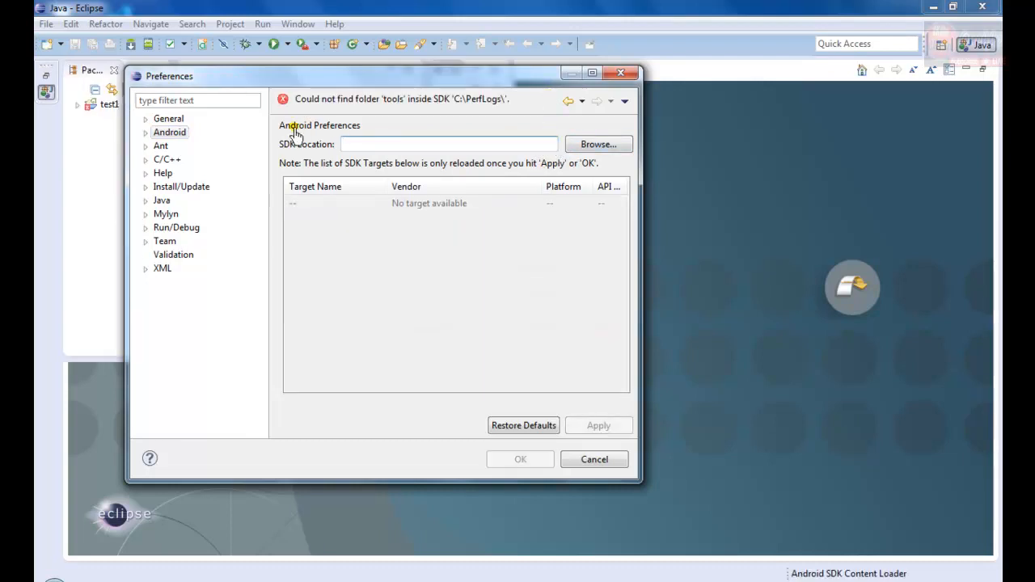
{"action": "left_click", "coordinate": [180, 143]}
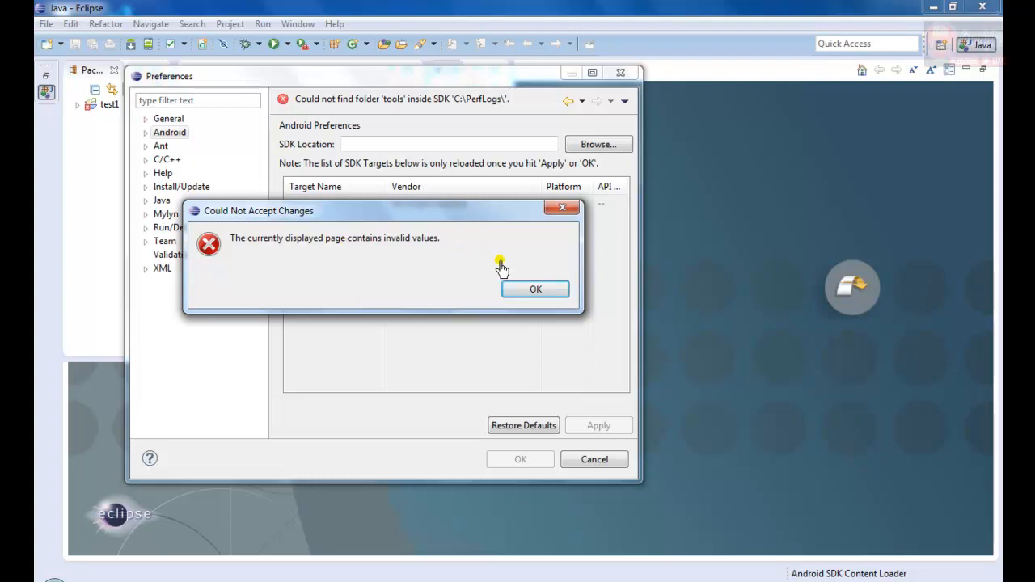
{"action": "left_click", "coordinate": [513, 287]}
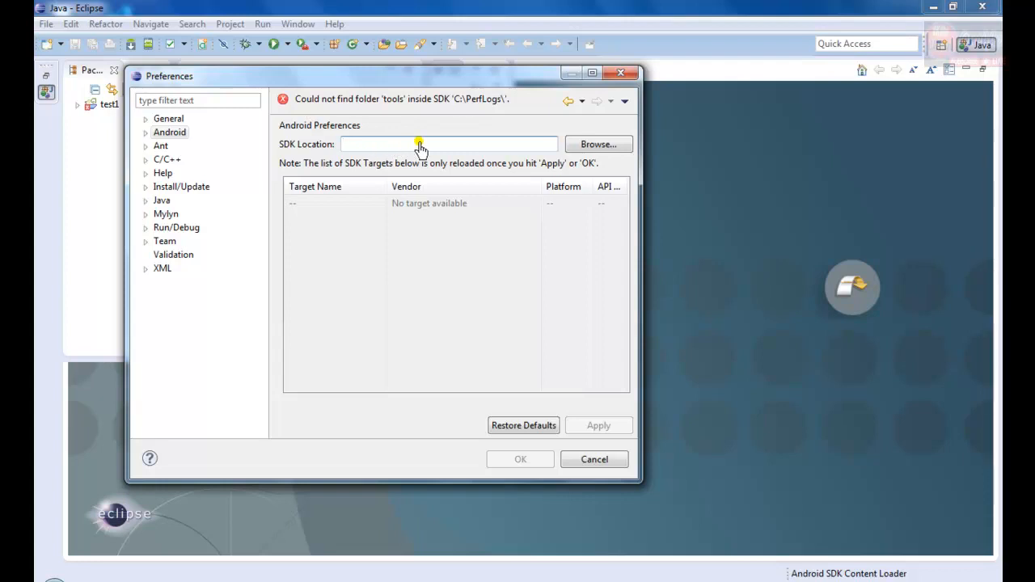
Set the Android SDK location to D:\Software\Android_403\Android_403\Android SDK and apply it to reload the SDK targets
{"action": "left_click", "coordinate": [580, 147]}
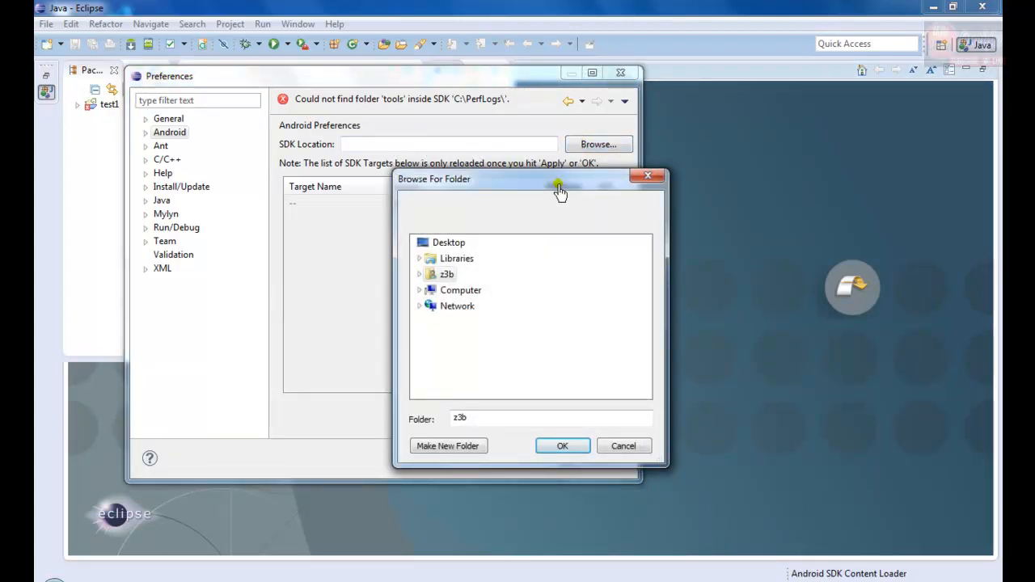
{"action": "left_click", "coordinate": [656, 176]}
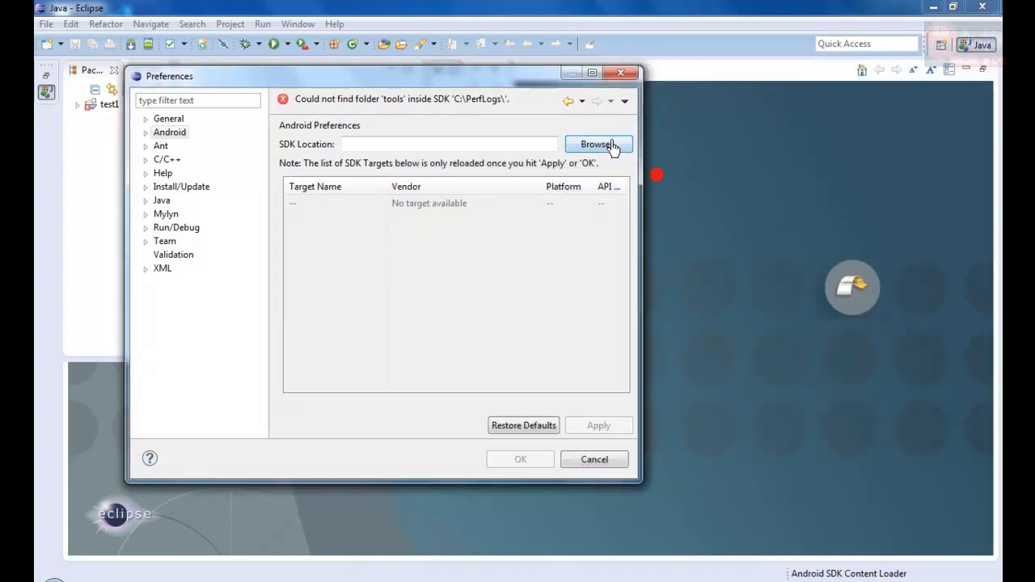
{"action": "left_click", "coordinate": [613, 147]}
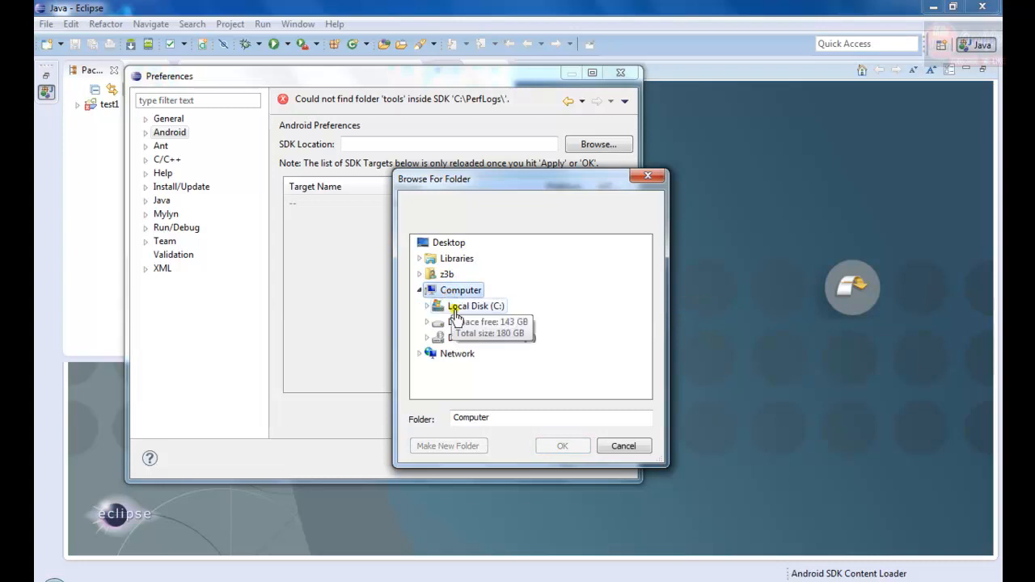
{"action": "left_click", "coordinate": [468, 323]}
{"action": "scroll", "coordinate": [489, 370], "scroll_direction": "down", "scroll_amount": 4}
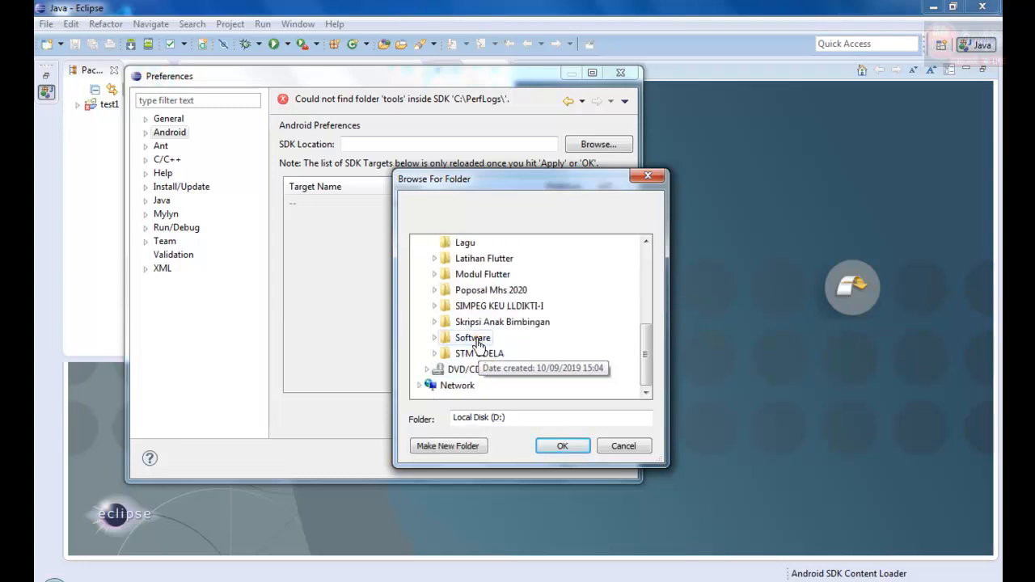
{"action": "left_click", "coordinate": [472, 338]}
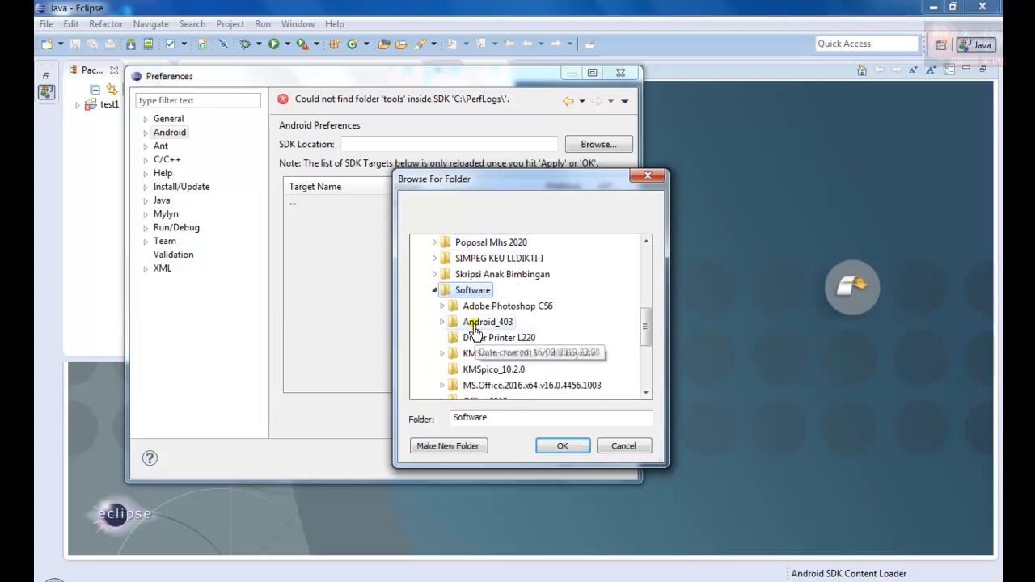
{"action": "left_click", "coordinate": [485, 322]}
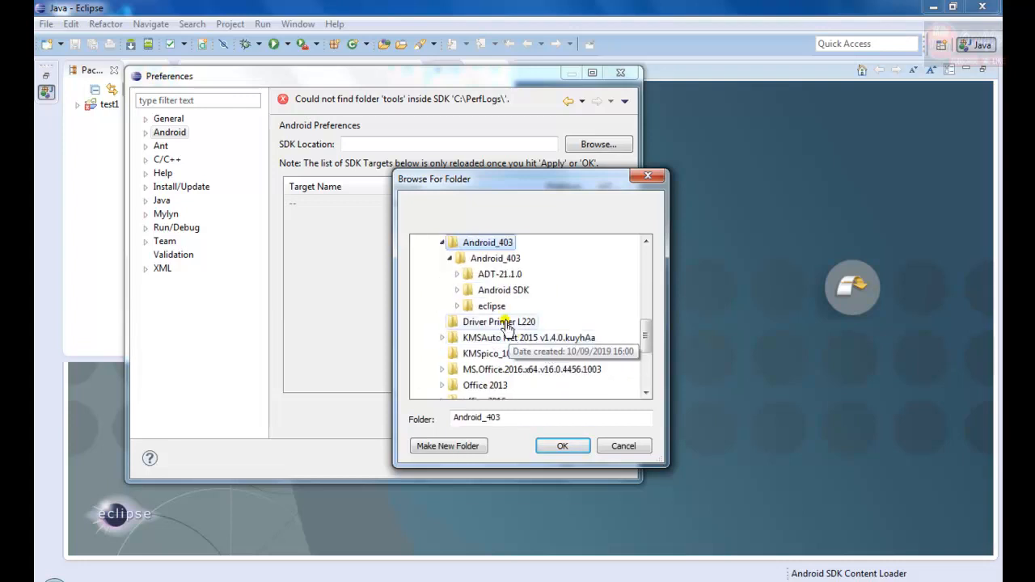
{"action": "left_click", "coordinate": [498, 293]}
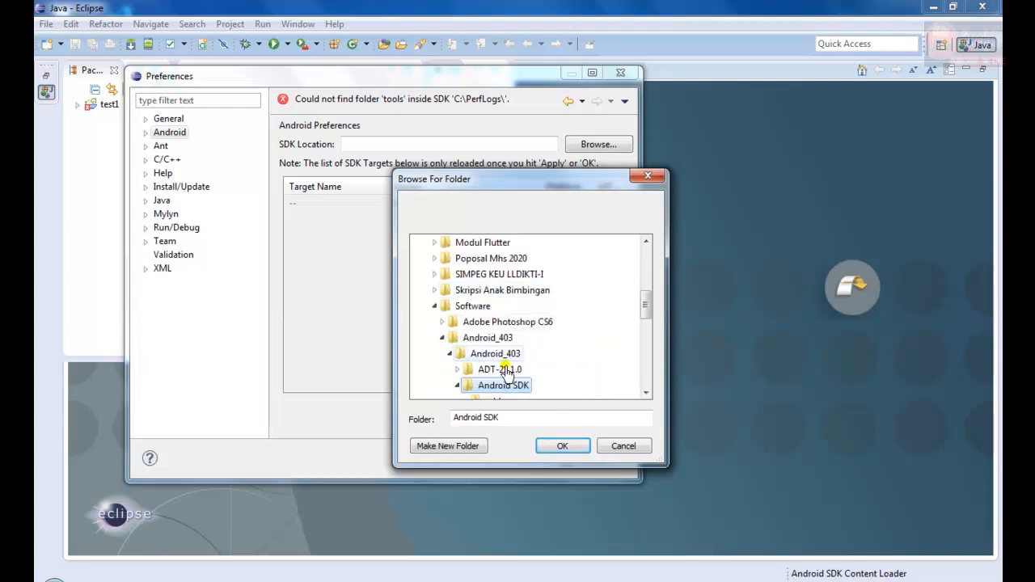
{"action": "left_click", "coordinate": [457, 290]}
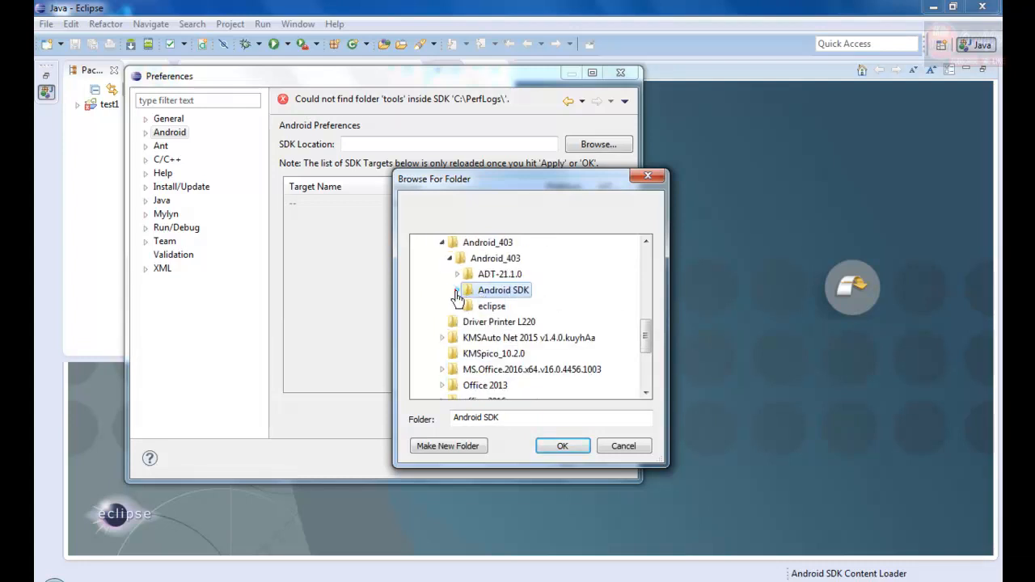
{"action": "left_click", "coordinate": [562, 447]}
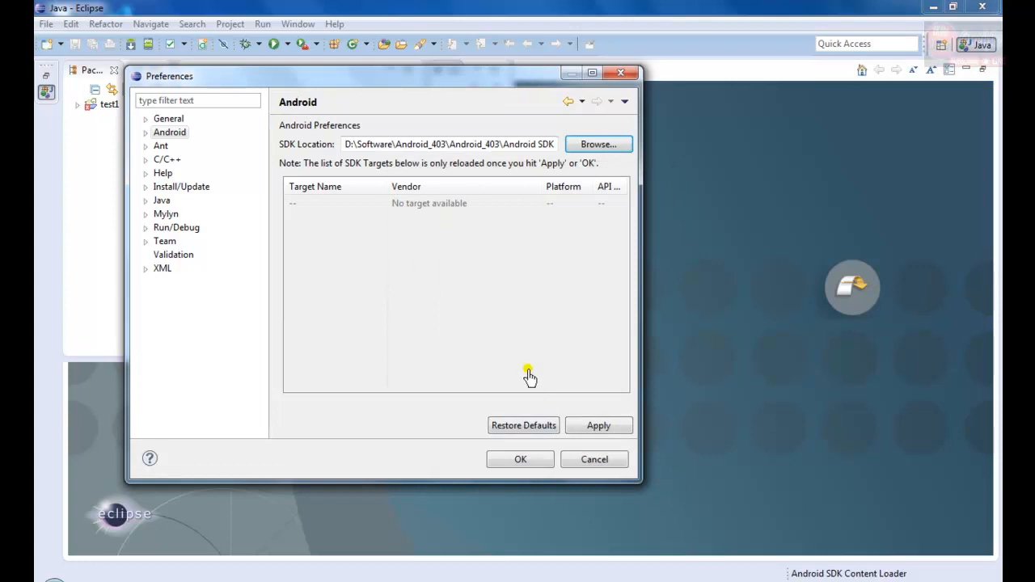
{"action": "left_click", "coordinate": [595, 435]}
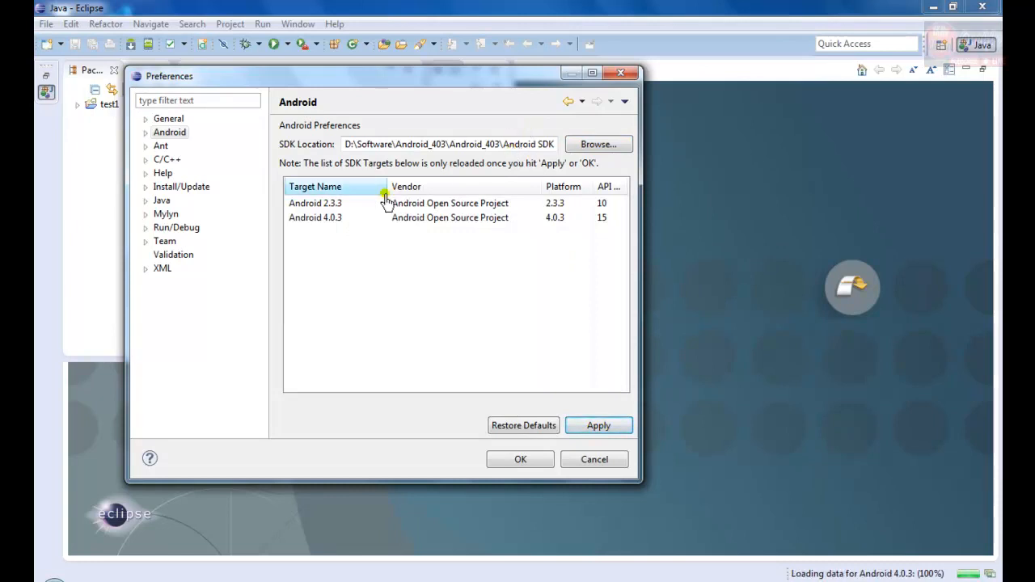
Check the Android 2.3.3 and Android 4.0.3 target entries, and save and close the preferences
{"action": "left_click", "coordinate": [324, 203]}
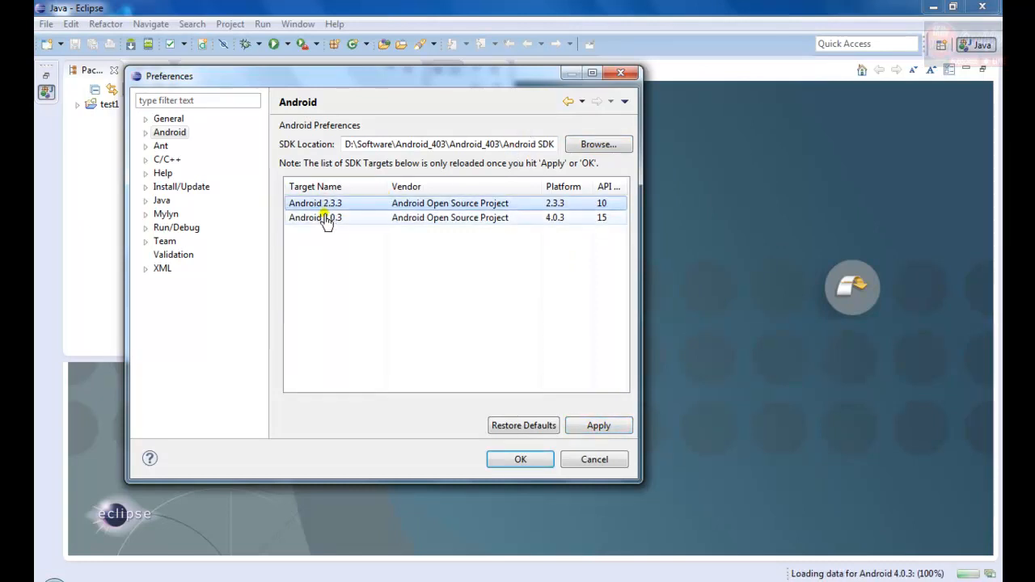
{"action": "left_click", "coordinate": [327, 203]}
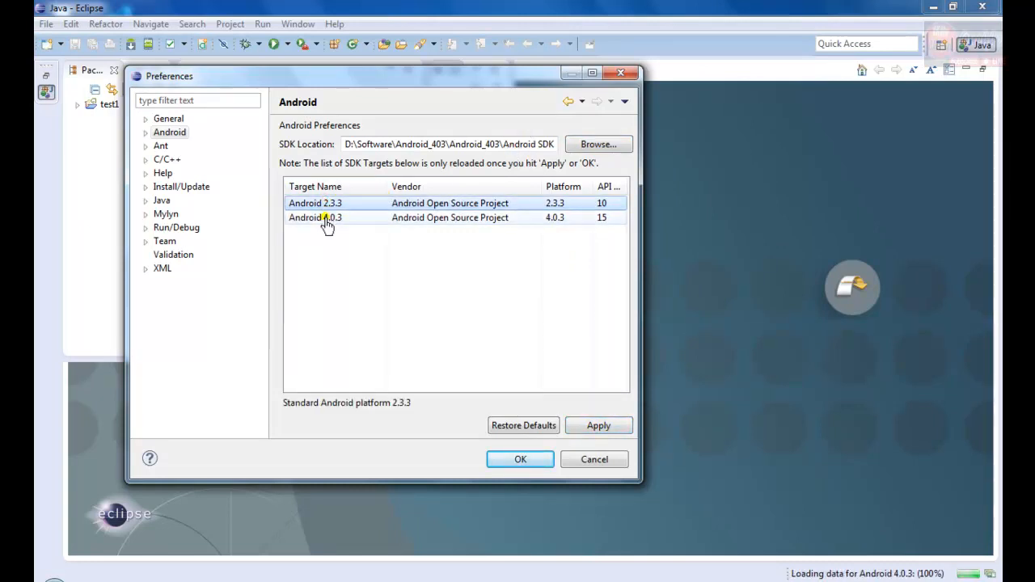
{"action": "left_click", "coordinate": [327, 223]}
{"action": "left_click", "coordinate": [329, 203]}
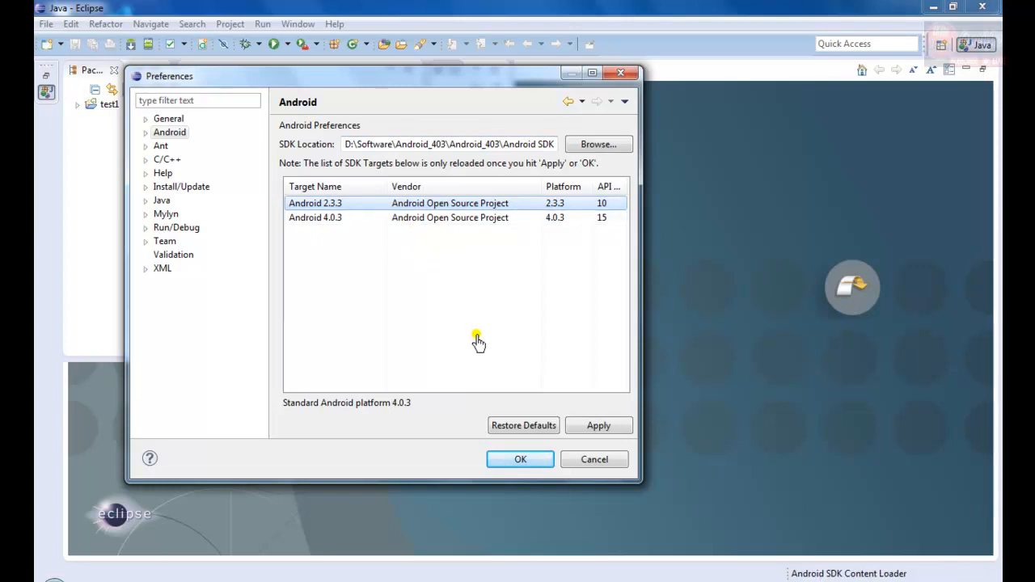
{"action": "left_click", "coordinate": [584, 427]}
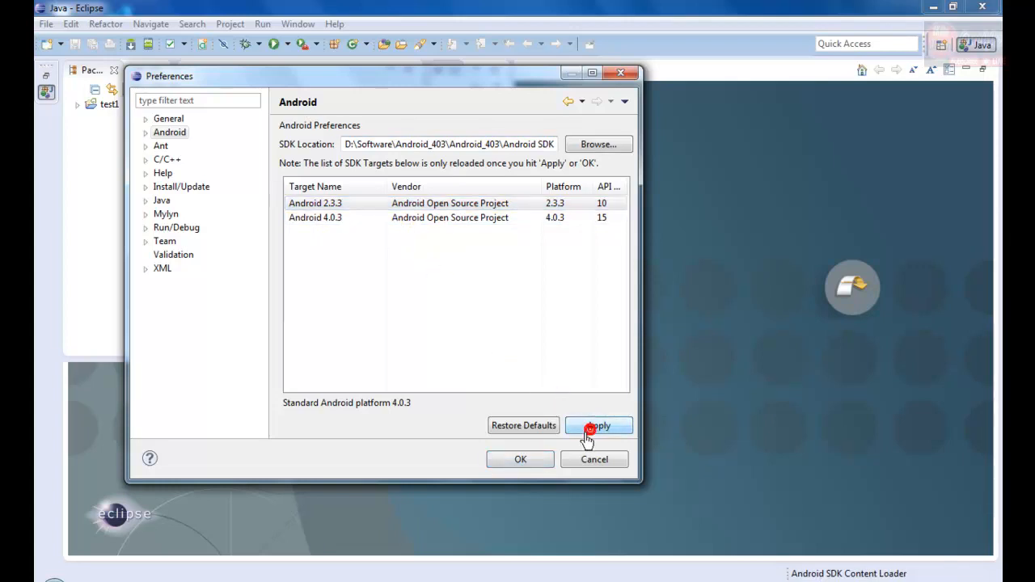
{"action": "left_click", "coordinate": [520, 461]}
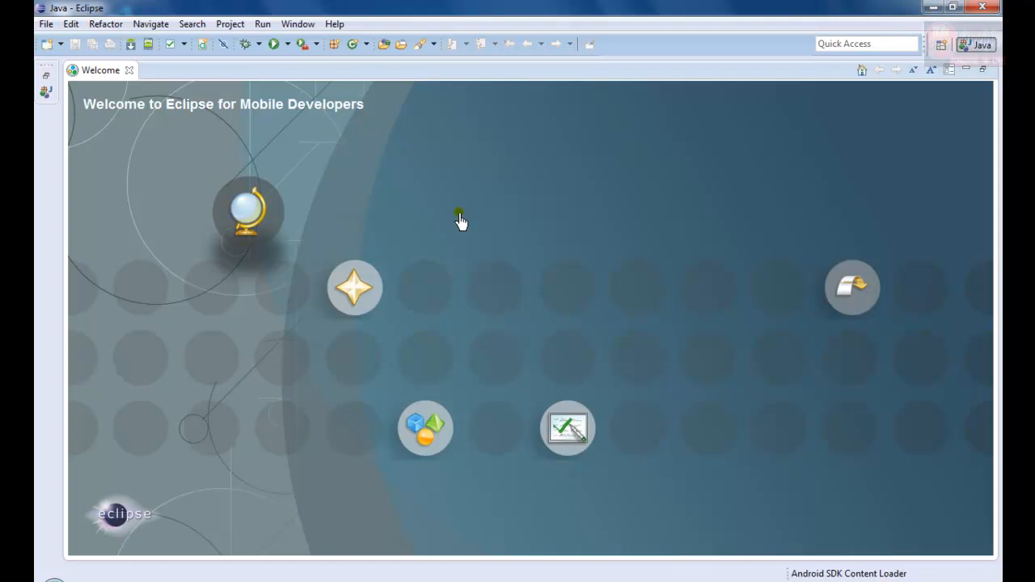
Review the Android SDK and ADT-21.1.0 folders inside Android_403 in Windows Explorer, and return to Eclipse
{"action": "left_click", "coordinate": [139, 578]}
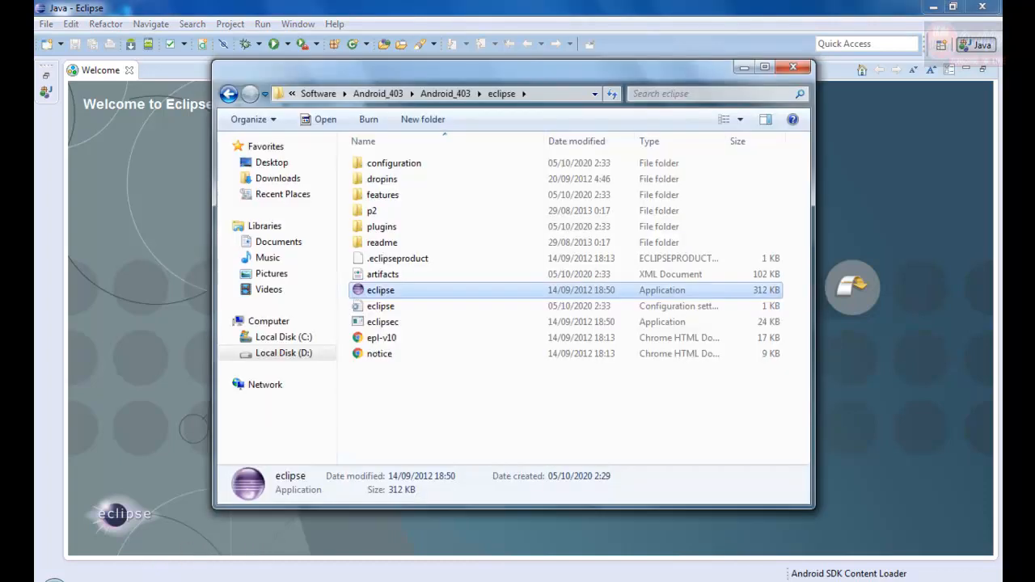
{"action": "left_click", "coordinate": [230, 95]}
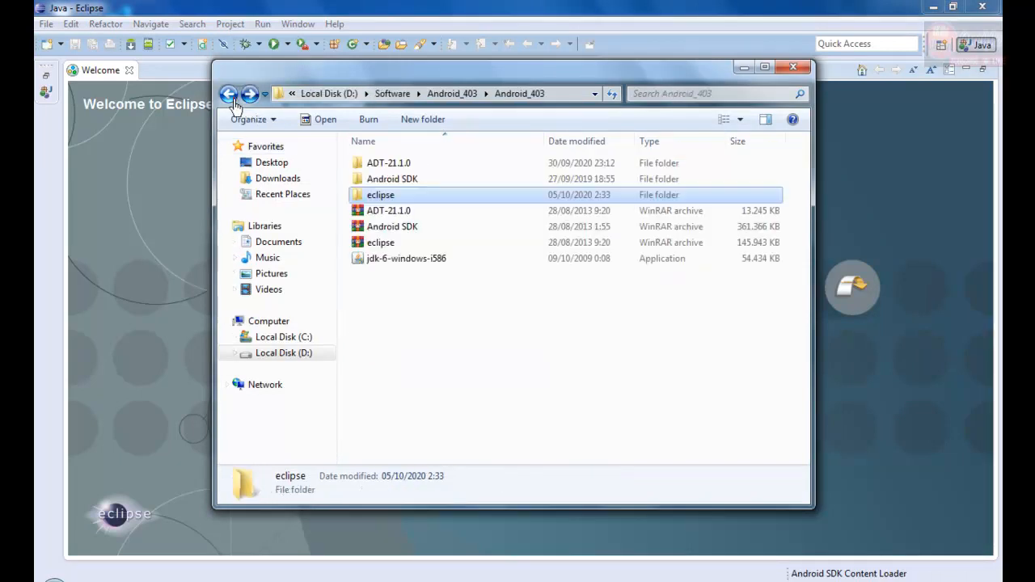
{"action": "left_click", "coordinate": [392, 178]}
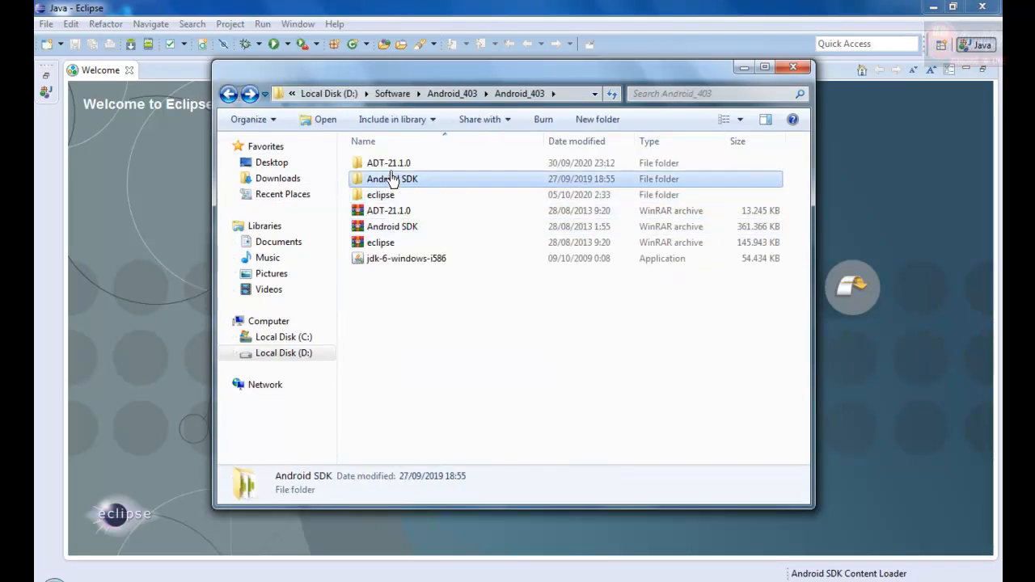
{"action": "left_click", "coordinate": [390, 164]}
{"action": "left_click", "coordinate": [390, 179]}
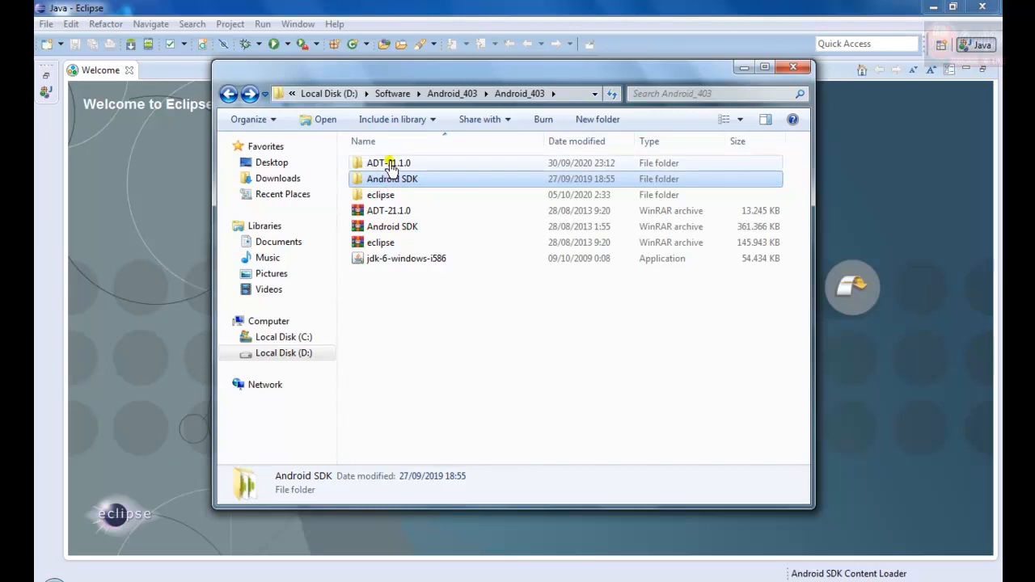
{"action": "left_click", "coordinate": [389, 164]}
{"action": "left_click", "coordinate": [160, 235]}
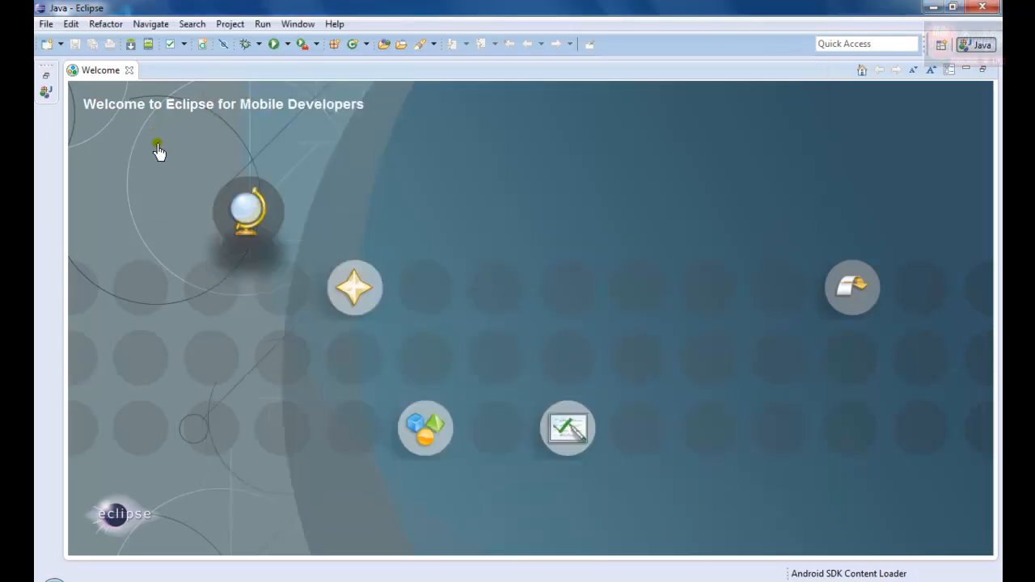
Close the Welcome page to reveal the Java workspace, and dismiss the Windows colour scheme prompt
{"action": "left_click", "coordinate": [129, 71]}
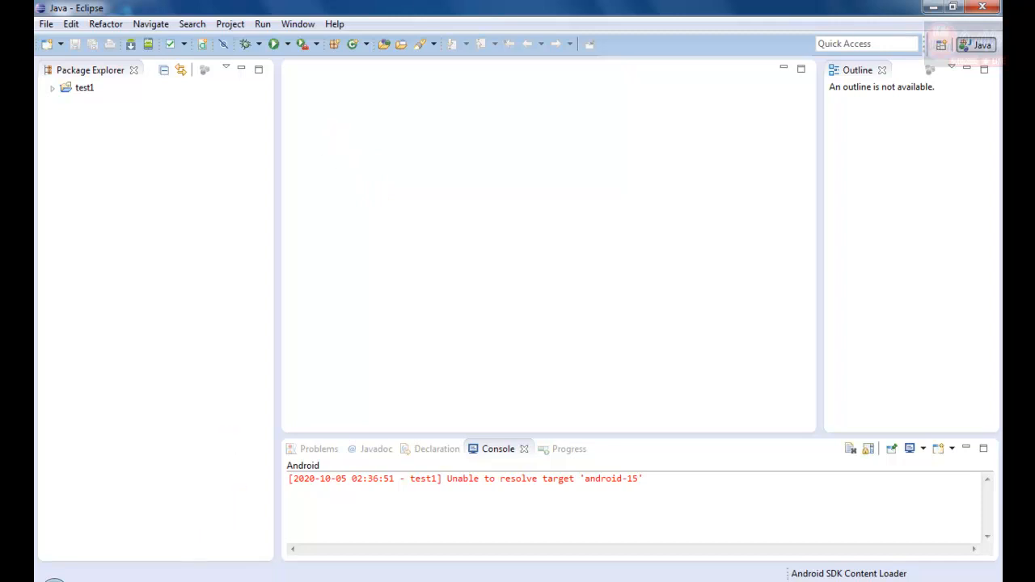
{"action": "left_click", "coordinate": [167, 581]}
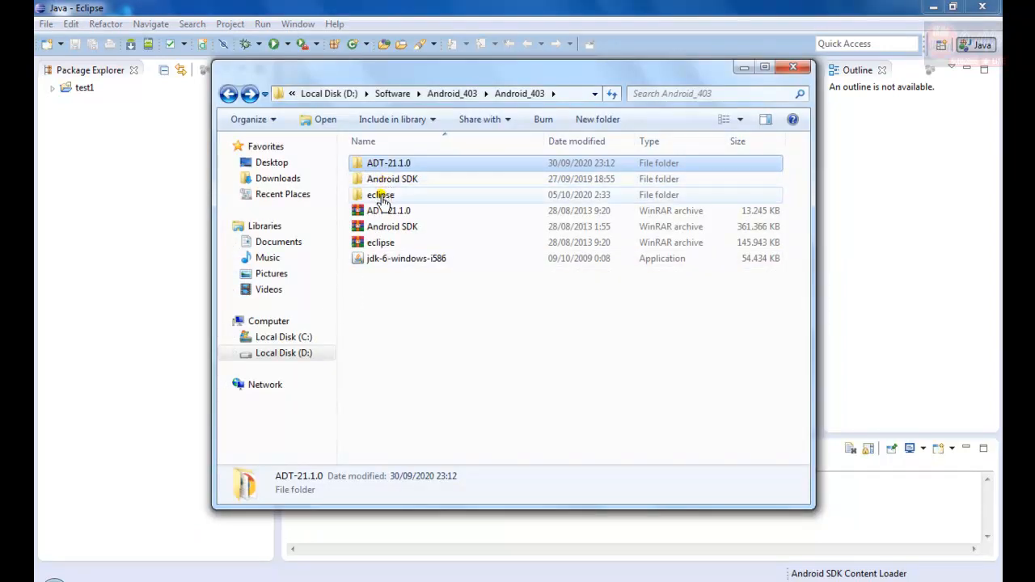
{"action": "left_click", "coordinate": [168, 248]}
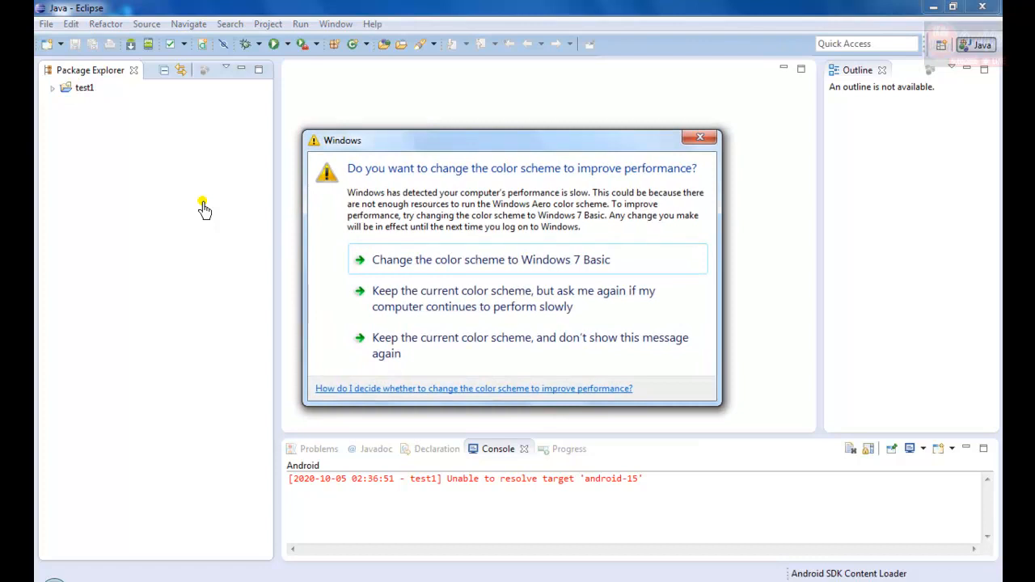
{"action": "left_click", "coordinate": [698, 141]}
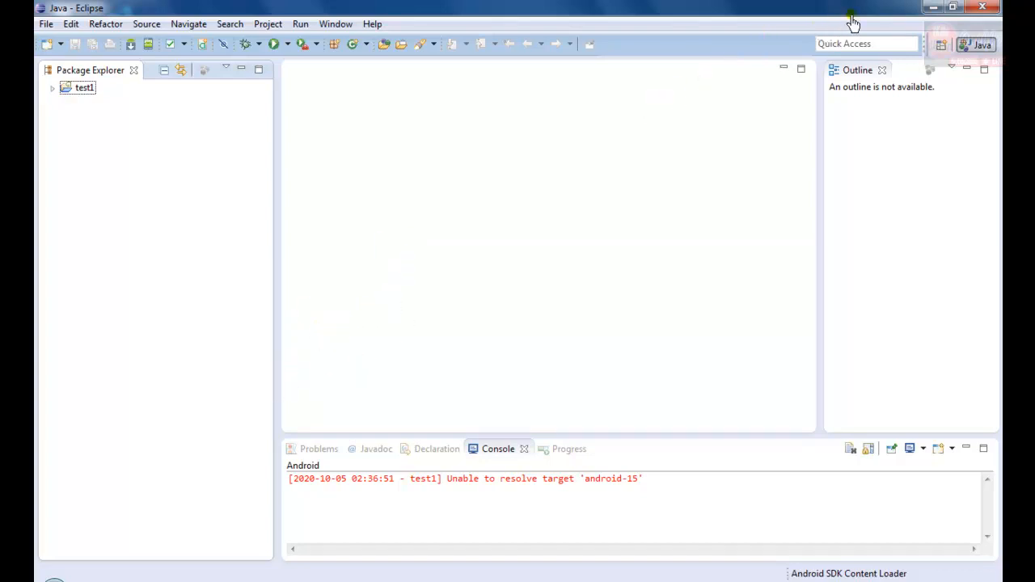
{"action": "left_click", "coordinate": [931, 8]}
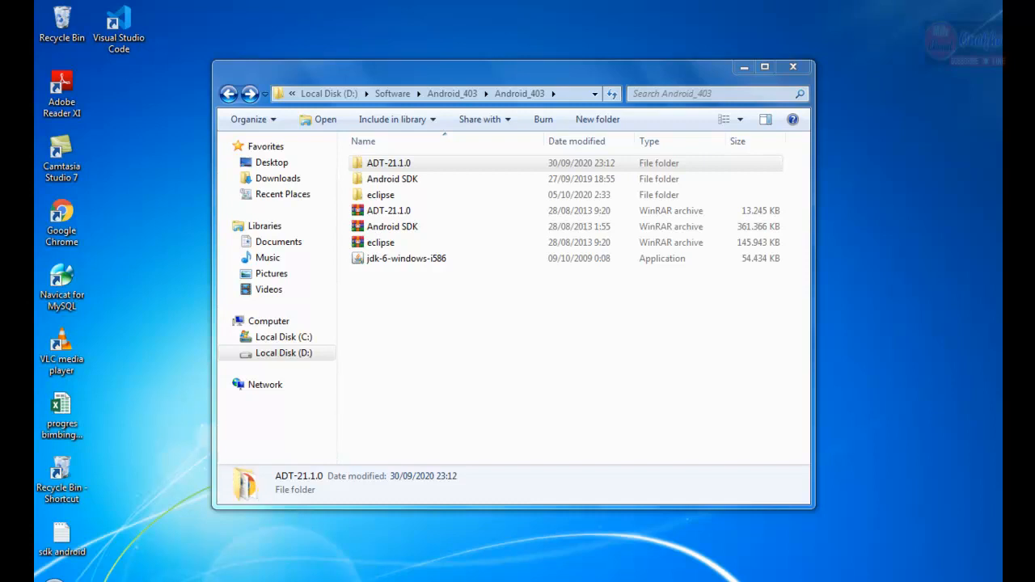
{"action": "left_click", "coordinate": [377, 570]}
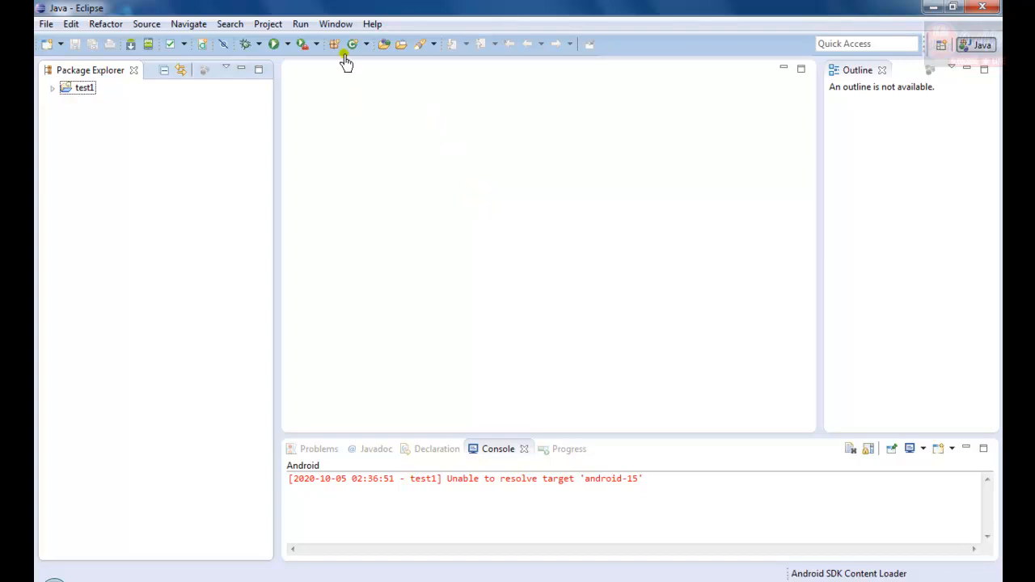
Open the Android Virtual Device Manager and delete the existing virtual device named emulator
{"action": "left_click", "coordinate": [346, 26]}
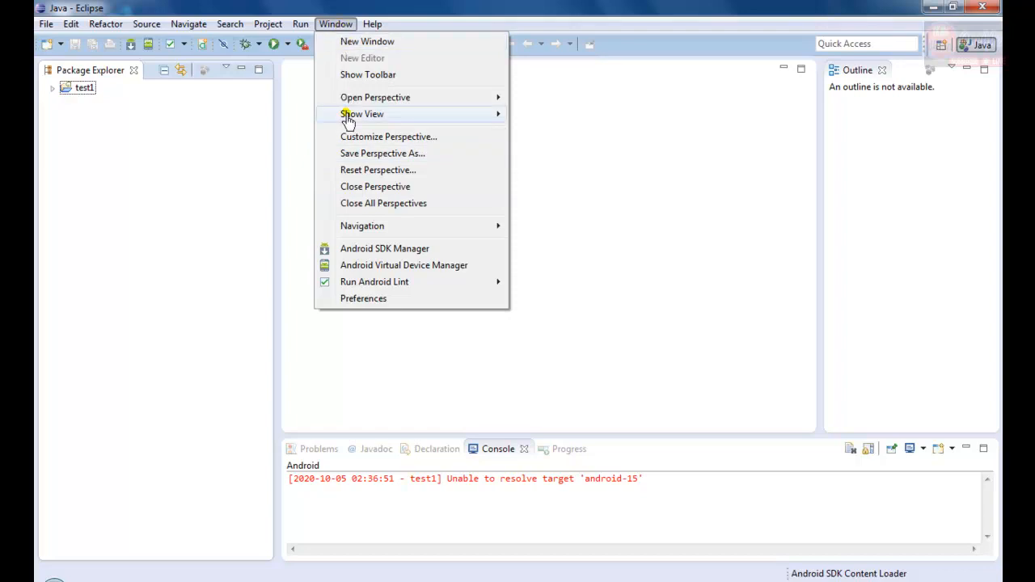
{"action": "left_click", "coordinate": [424, 272]}
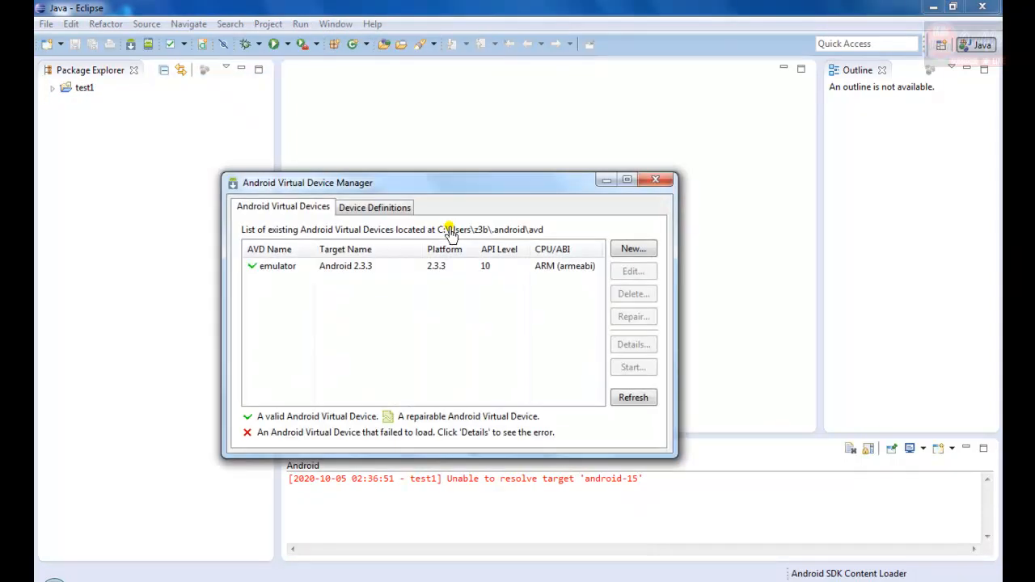
{"action": "left_click", "coordinate": [423, 272]}
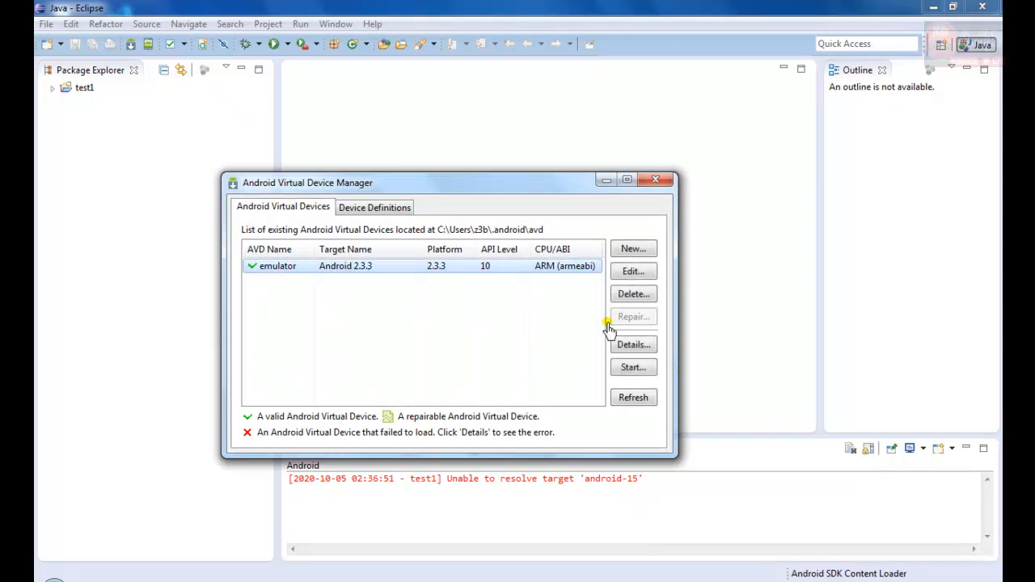
{"action": "left_click", "coordinate": [632, 296]}
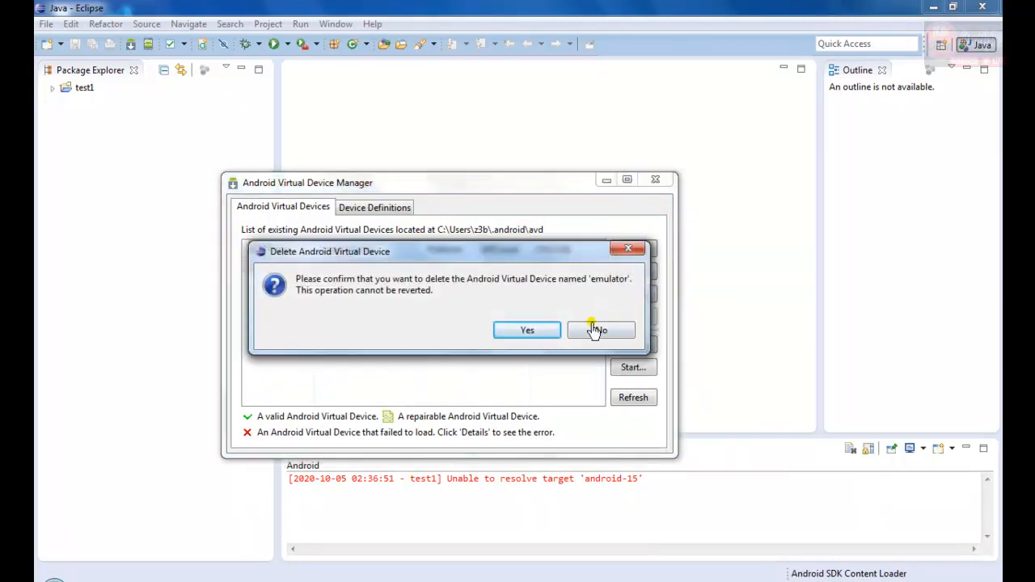
{"action": "left_click", "coordinate": [540, 333]}
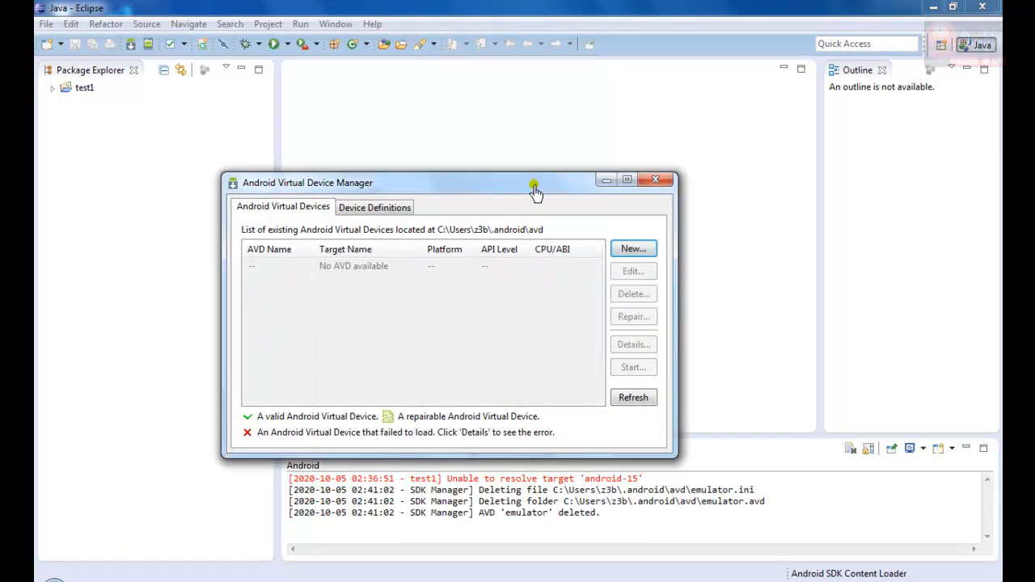
Start a new virtual device named emulator and choose the 3.4" WQVGA (240 × 432: ldpi) device
{"action": "left_click_drag", "start_coordinate": [536, 187], "coordinate": [544, 107]}
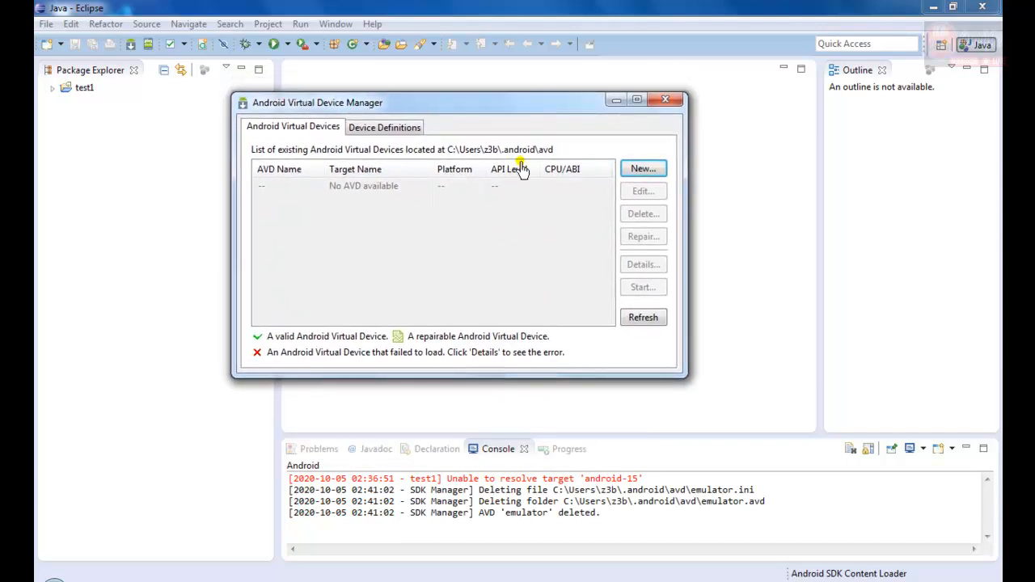
{"action": "left_click", "coordinate": [643, 172]}
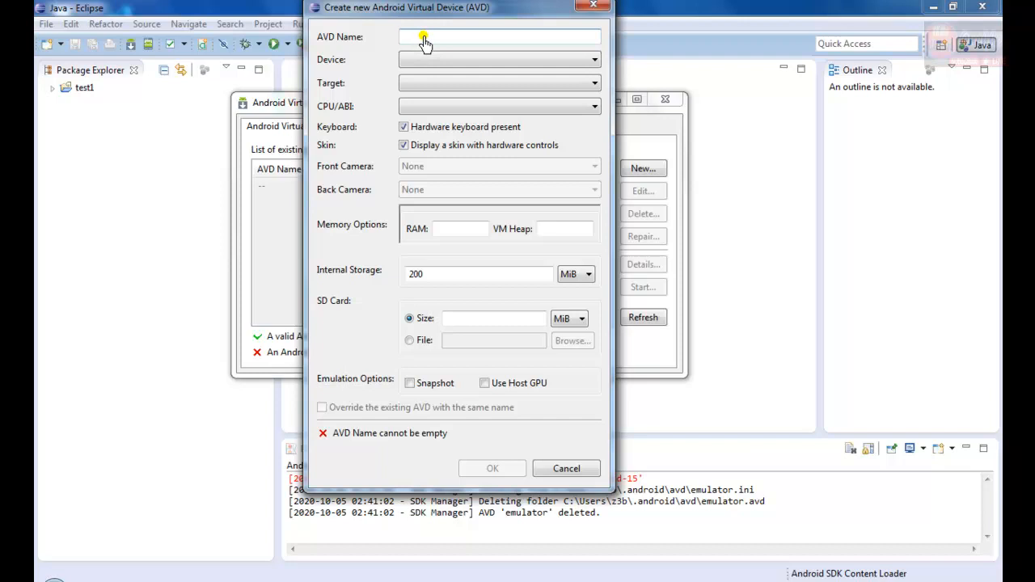
{"action": "type", "text": "emulator"}
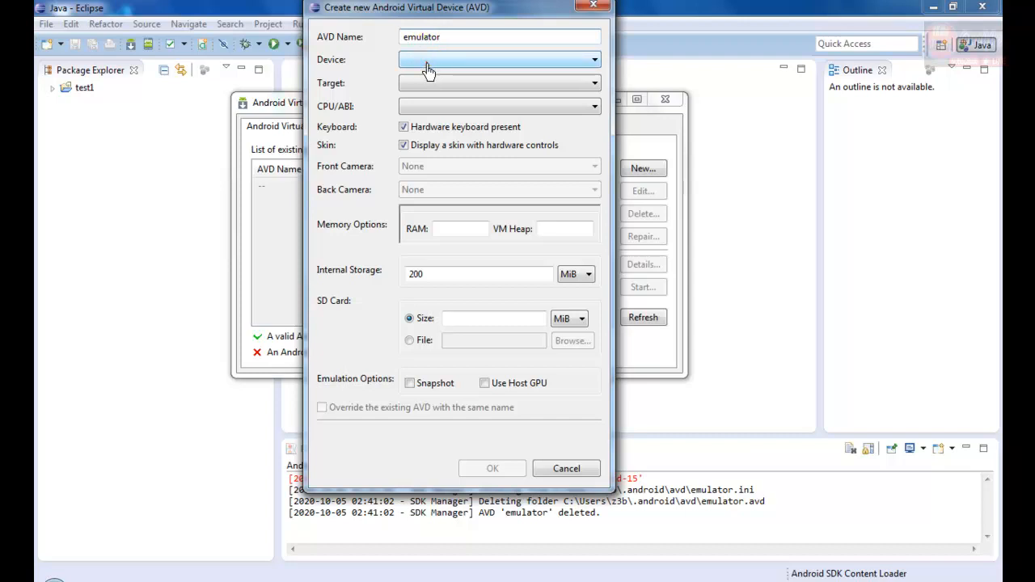
{"action": "left_click", "coordinate": [427, 65]}
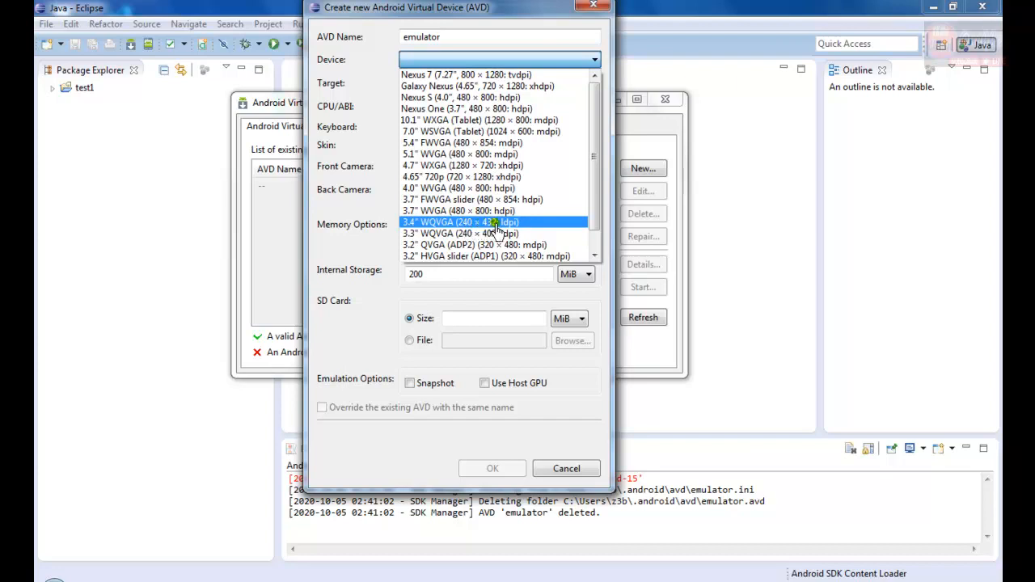
{"action": "left_click", "coordinate": [449, 223]}
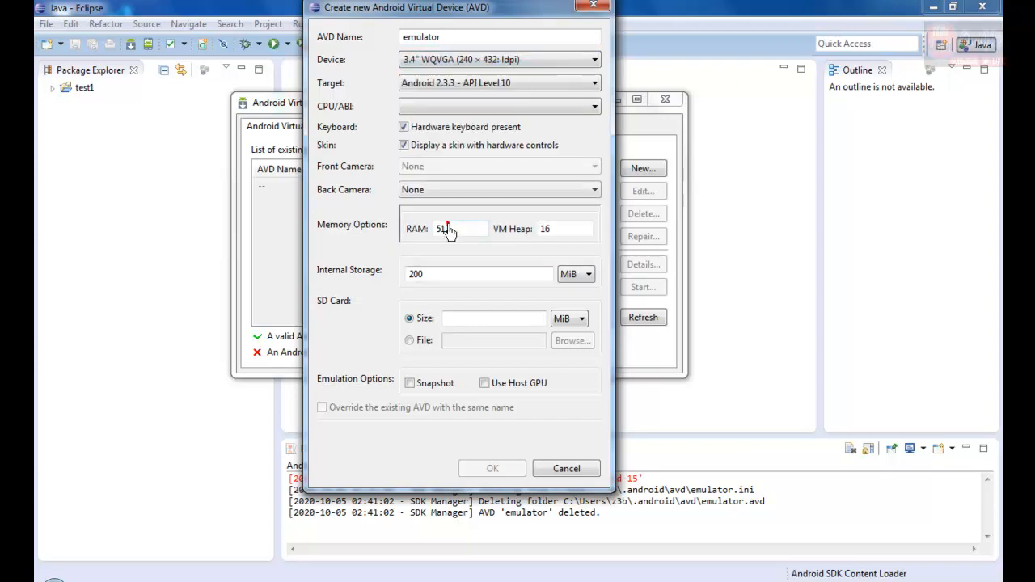
Set the virtual device's target to Android 2.3.3 - API Level 10 and its CPU/ABI to ARM (armeabi), dismissing the Windows colour scheme prompt
{"action": "left_click", "coordinate": [434, 86]}
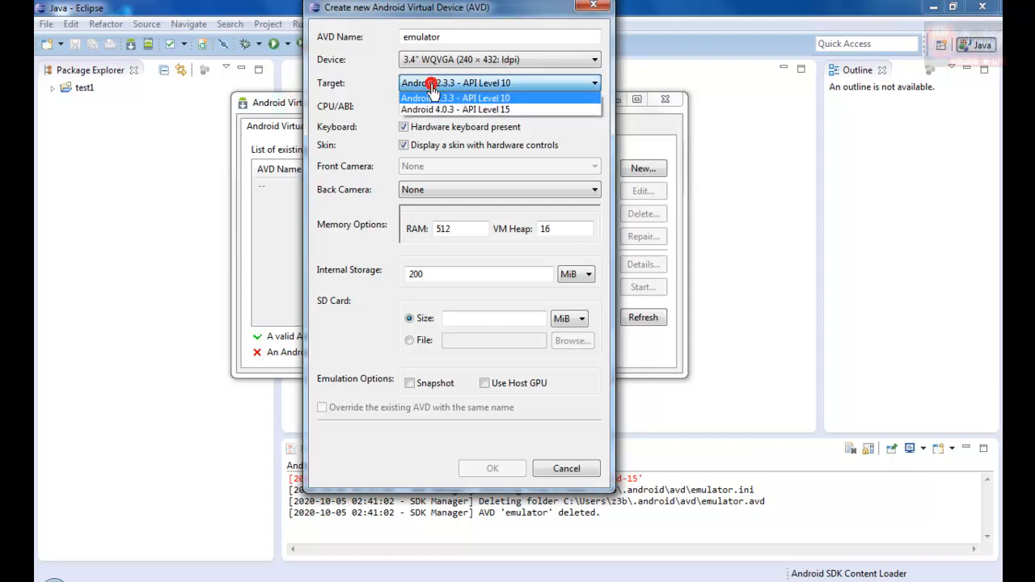
{"action": "left_click", "coordinate": [434, 98]}
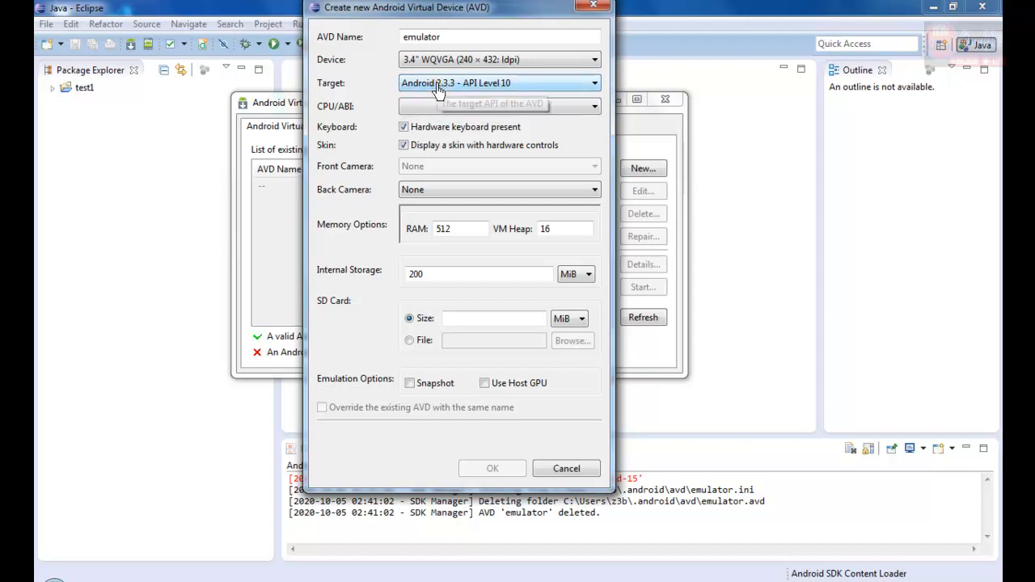
{"action": "left_click", "coordinate": [437, 82]}
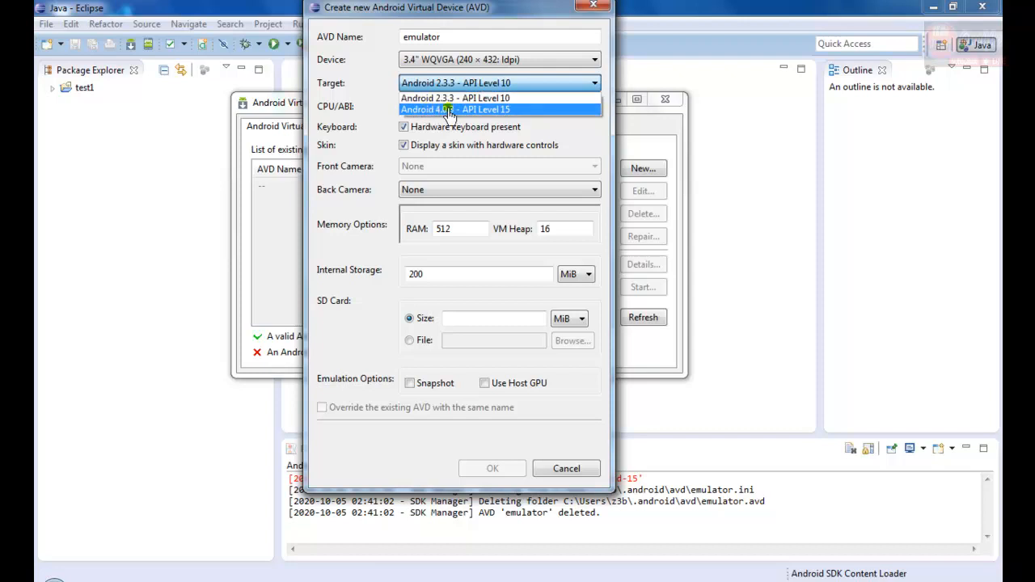
{"action": "left_click", "coordinate": [440, 98]}
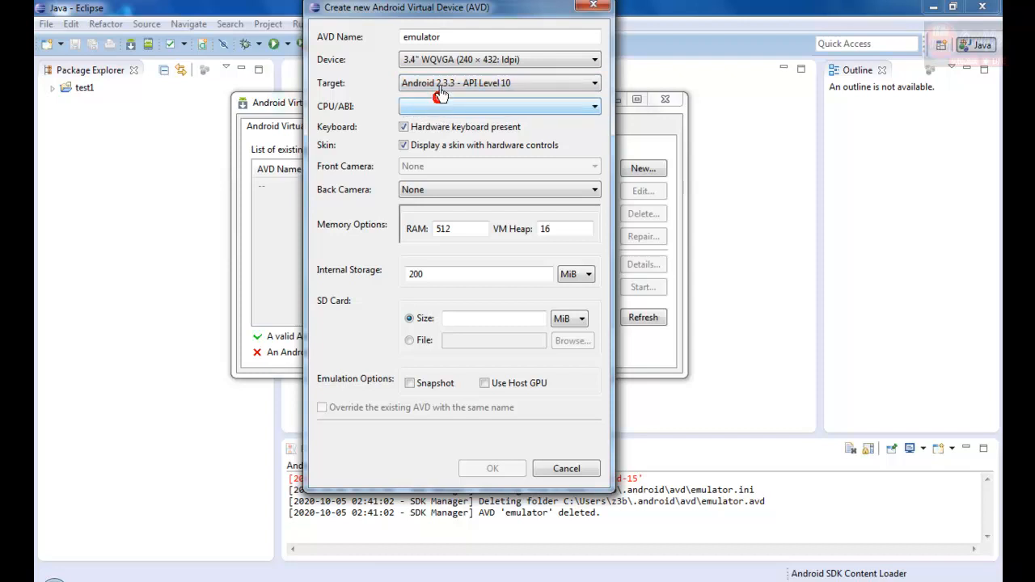
{"action": "left_click", "coordinate": [441, 88]}
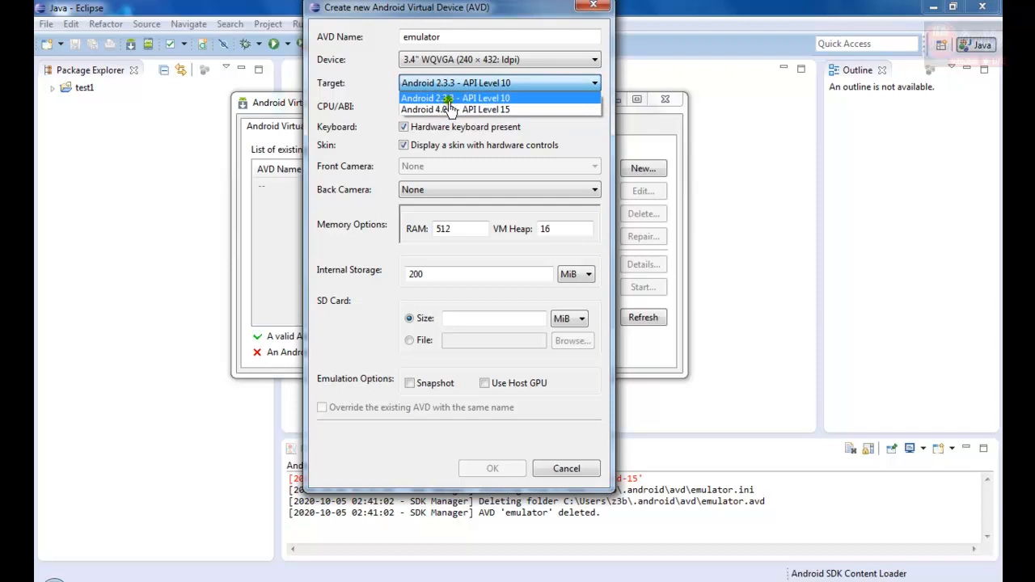
{"action": "left_click", "coordinate": [446, 101]}
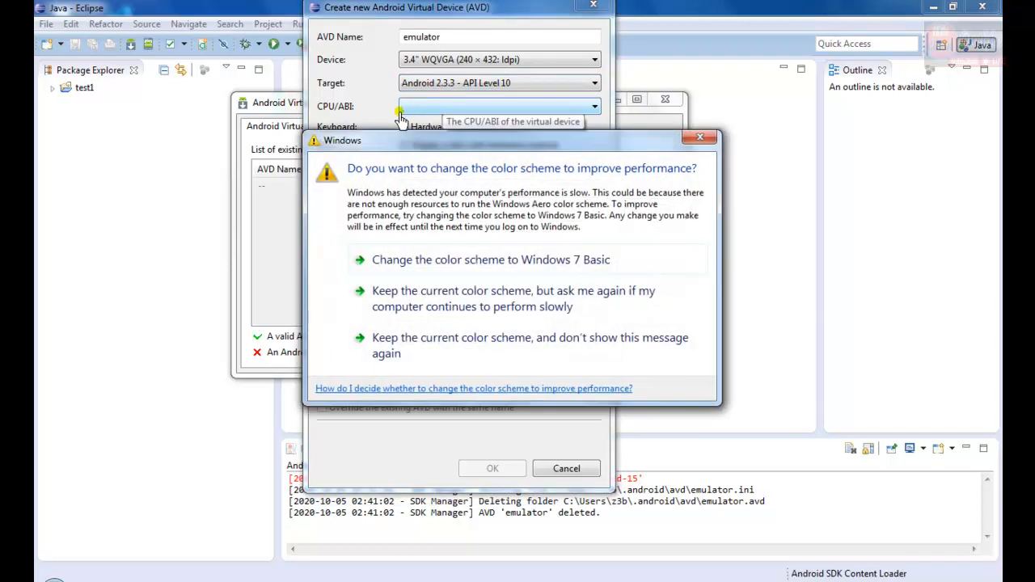
{"action": "left_click", "coordinate": [701, 136]}
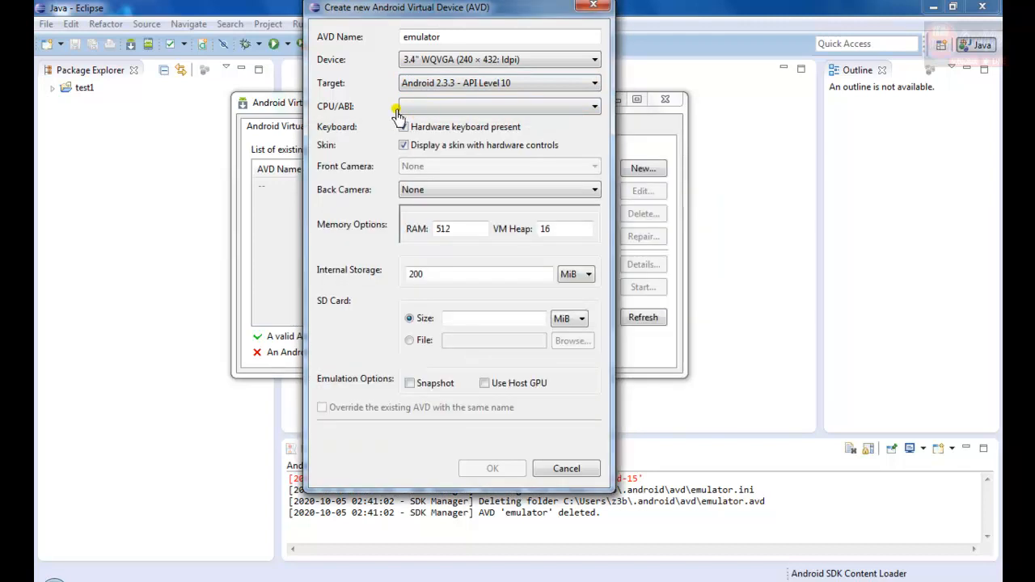
{"action": "left_click", "coordinate": [413, 107]}
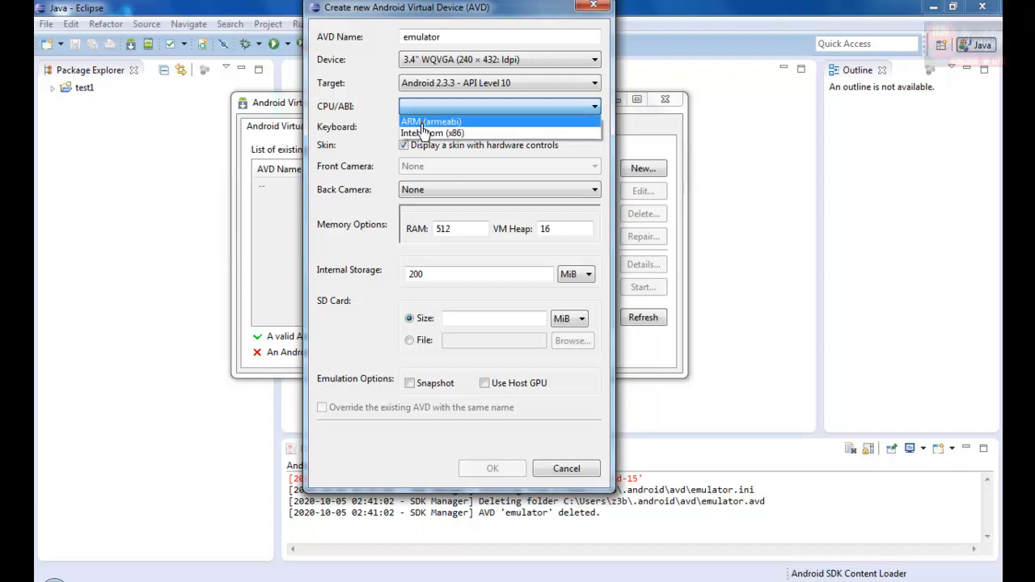
{"action": "left_click", "coordinate": [422, 122]}
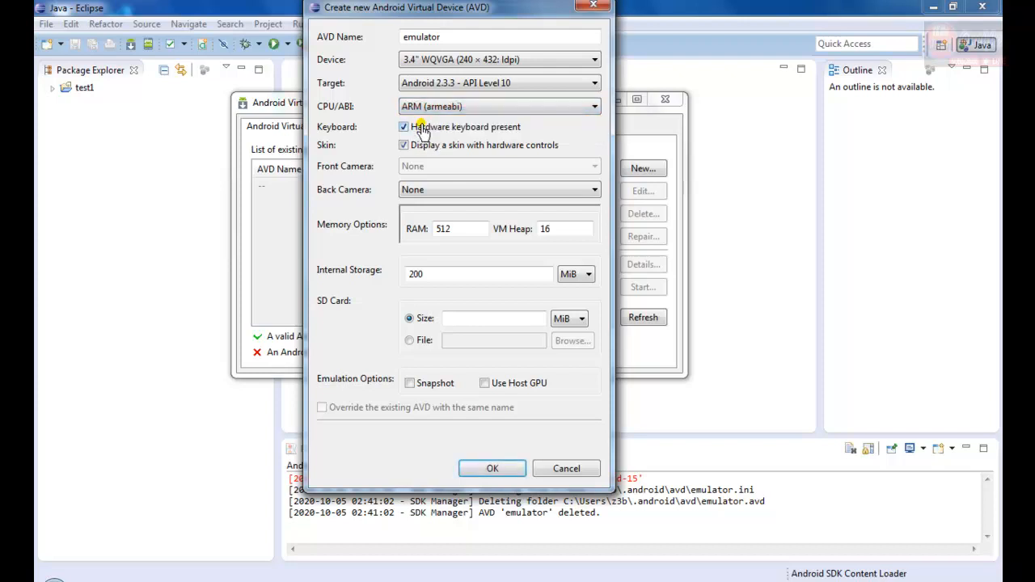
Set the RAM to 512 and create the virtual device
{"action": "double_click", "coordinate": [458, 233]}
{"action": "key", "text": "BackSpace"}
{"action": "type", "text": "512"}
{"action": "double_click", "coordinate": [437, 231]}
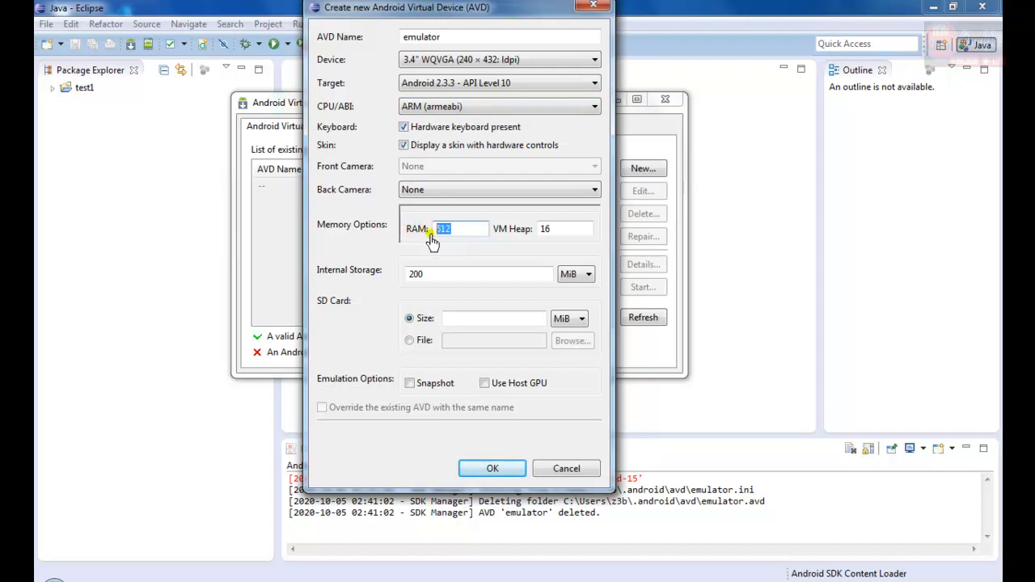
{"action": "left_click", "coordinate": [461, 232]}
{"action": "mouse_move", "coordinate": [462, 230]}
{"action": "left_mouse_down"}
{"action": "mouse_move", "coordinate": [417, 228]}
{"action": "mouse_move", "coordinate": [445, 229]}
{"action": "left_mouse_up"}
{"action": "double_click", "coordinate": [447, 233]}
{"action": "left_click", "coordinate": [467, 227]}
{"action": "left_click_drag", "start_coordinate": [434, 228], "coordinate": [427, 227]}
{"action": "left_click_drag", "start_coordinate": [468, 229], "coordinate": [388, 228]}
{"action": "left_click", "coordinate": [473, 233]}
{"action": "left_click", "coordinate": [468, 230]}
{"action": "left_click", "coordinate": [490, 470]}
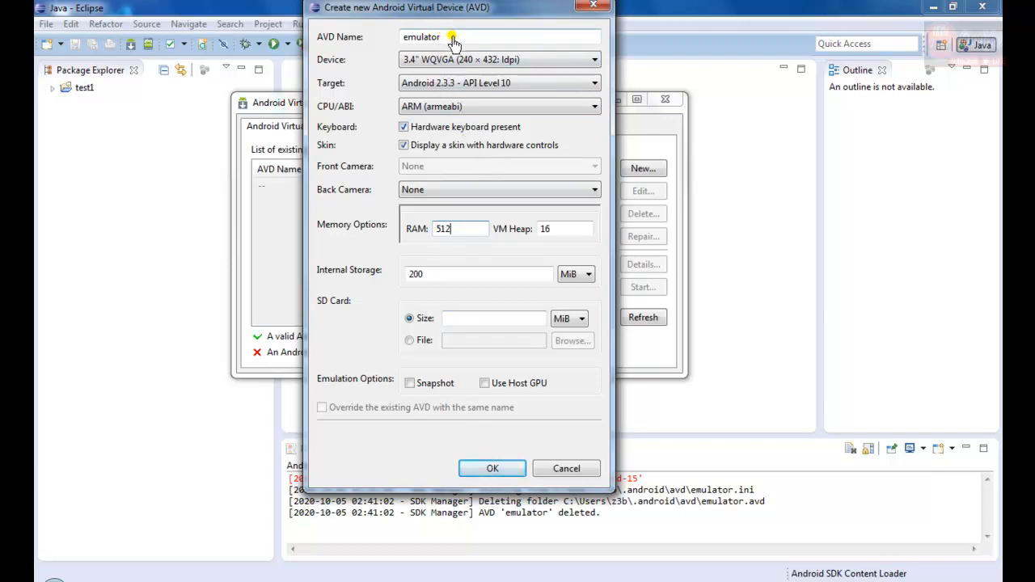
{"action": "left_click_drag", "start_coordinate": [452, 37], "coordinate": [392, 32]}
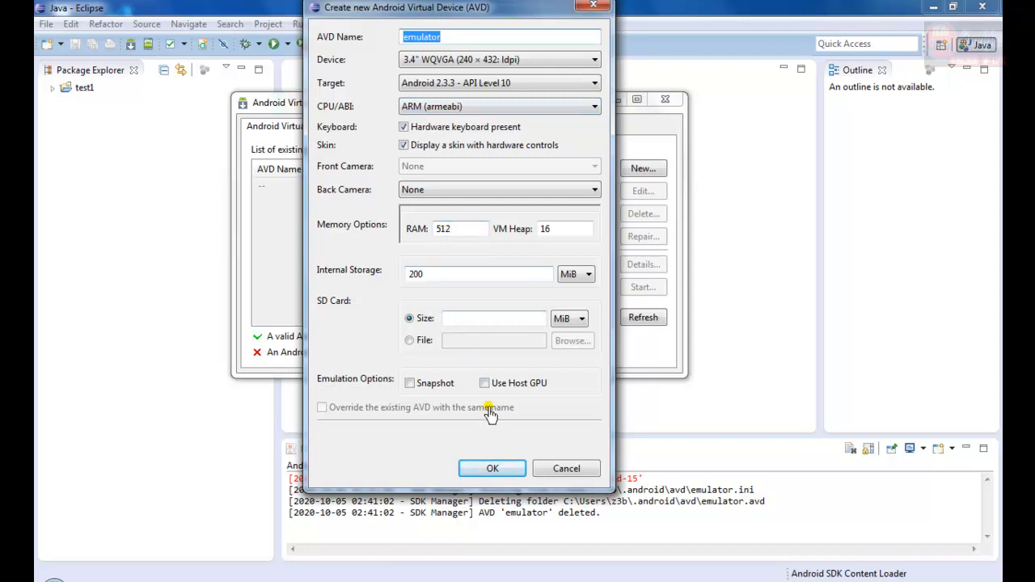
{"action": "left_click", "coordinate": [495, 470]}
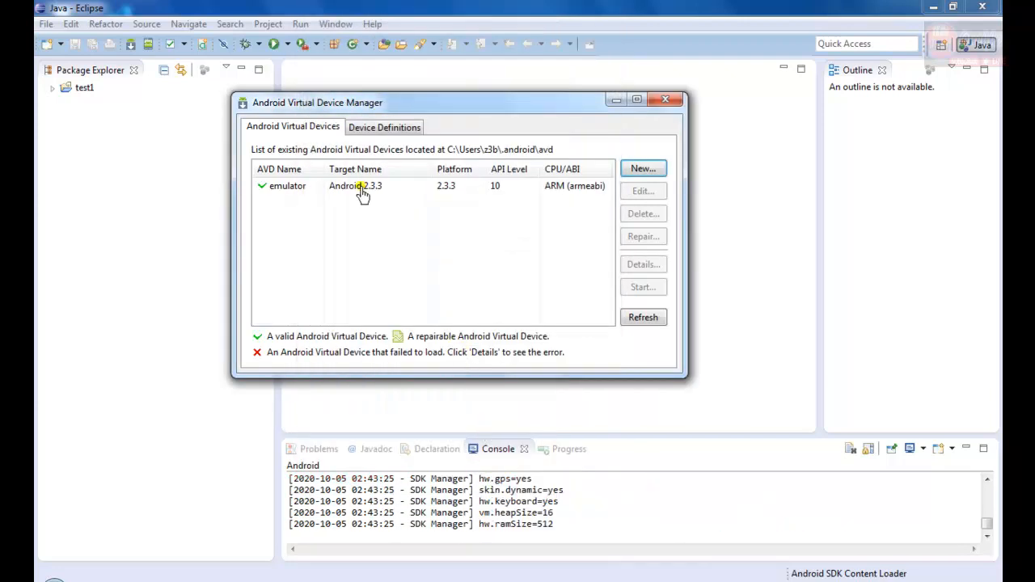
Look at the emulator's edit settings and its delete confirmation, and cancel both
{"action": "left_click", "coordinate": [344, 194]}
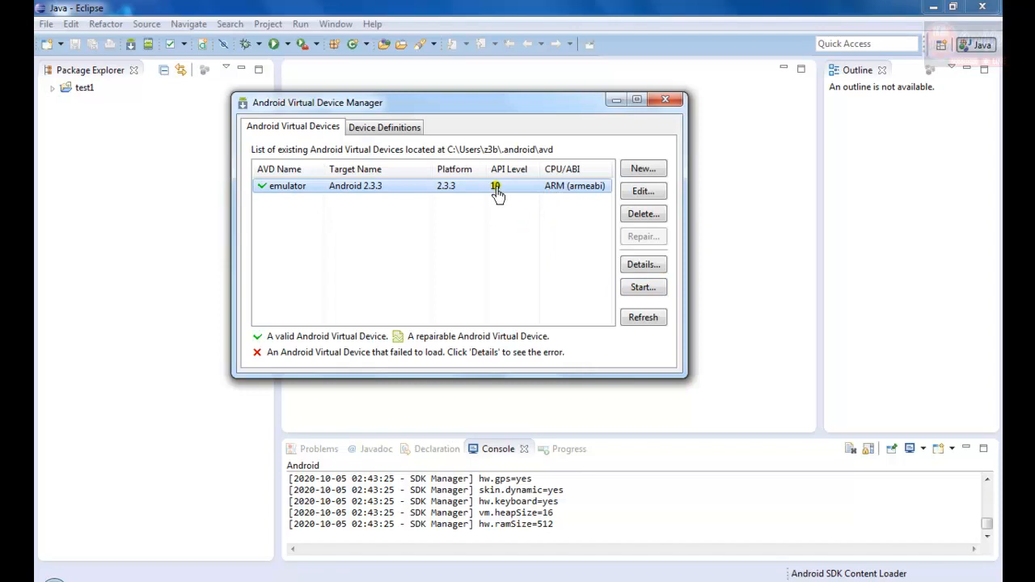
{"action": "left_click", "coordinate": [639, 194]}
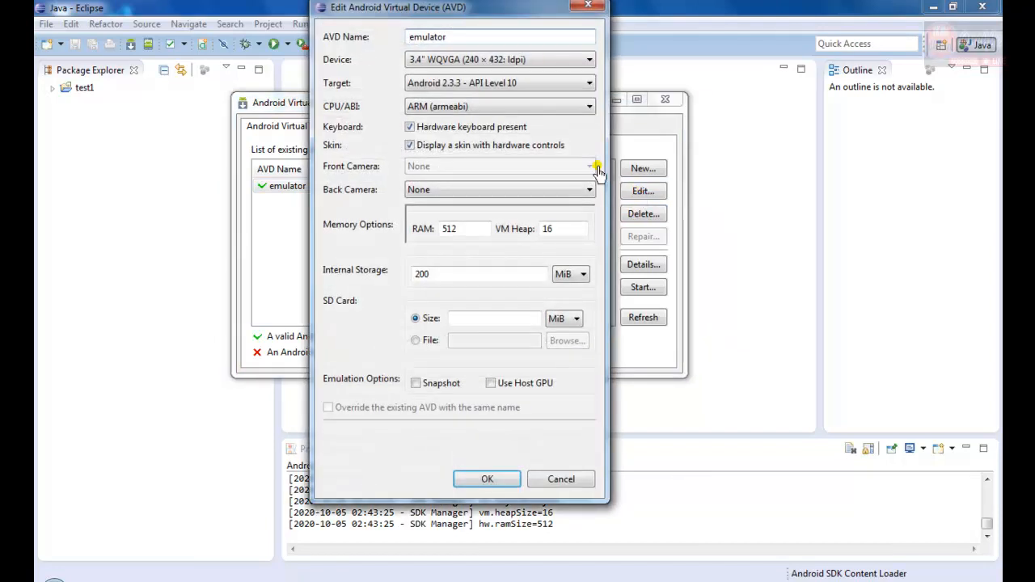
{"action": "left_click", "coordinate": [590, 6]}
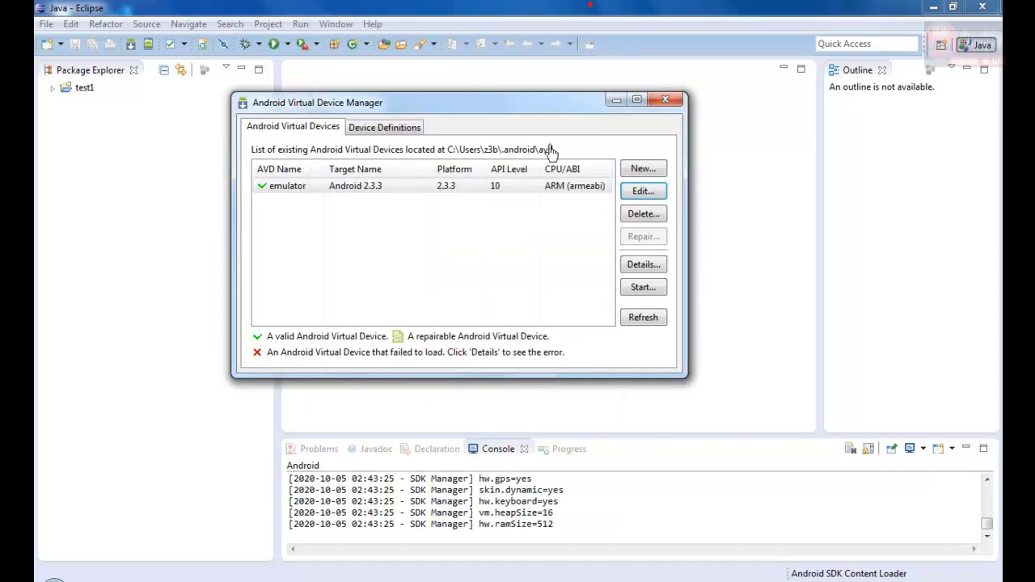
{"action": "left_click", "coordinate": [638, 214]}
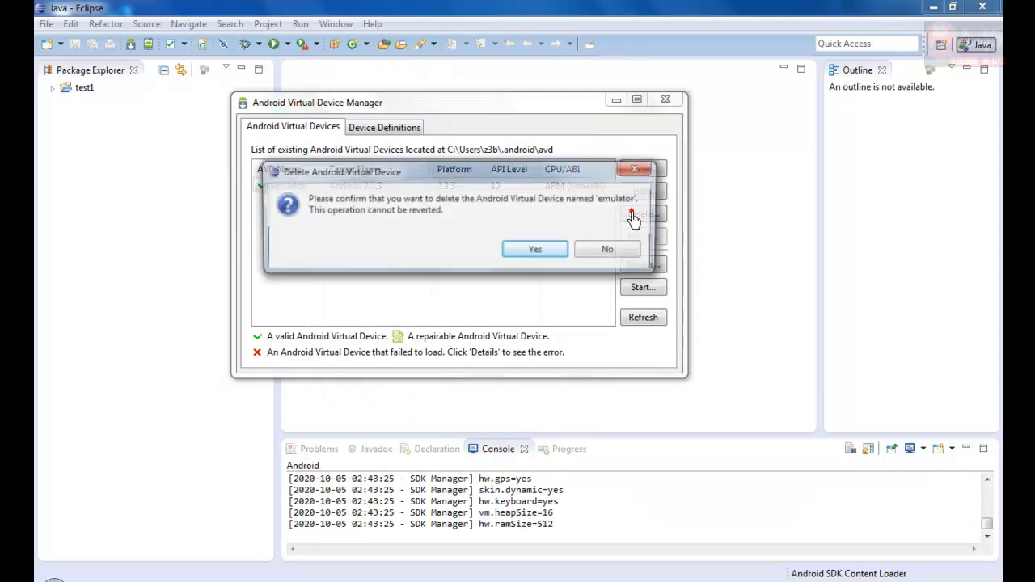
{"action": "left_click", "coordinate": [605, 255]}
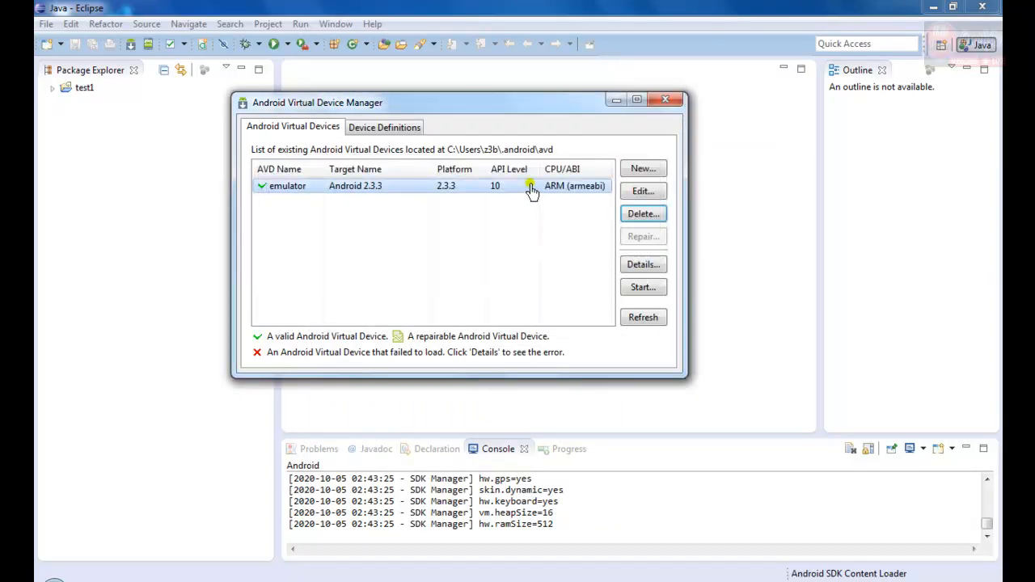
Launch the emulator virtual device with the default launch options and close the Android Virtual Device Manager
{"action": "left_click", "coordinate": [533, 189]}
{"action": "left_click", "coordinate": [639, 291]}
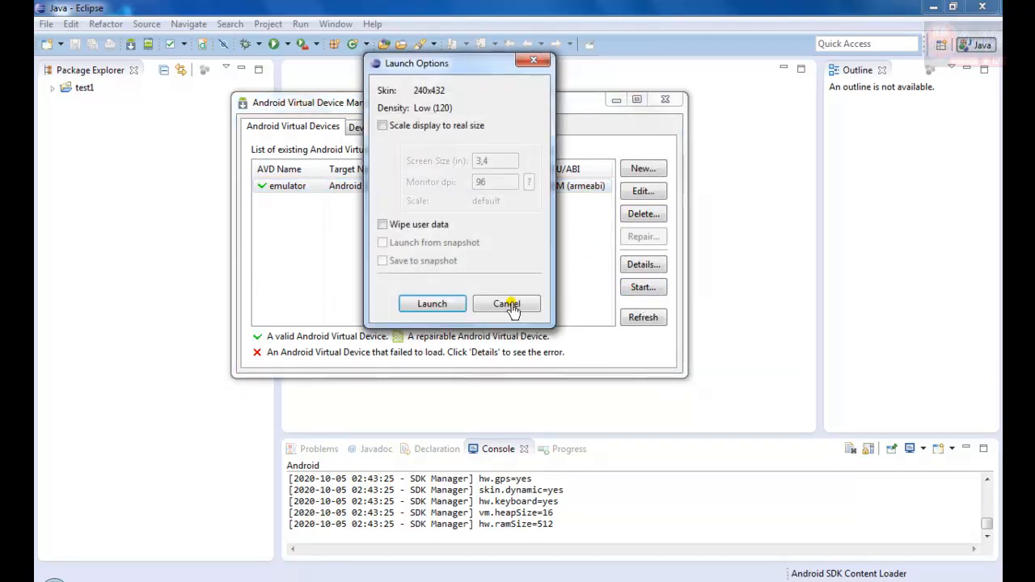
{"action": "left_click", "coordinate": [432, 305]}
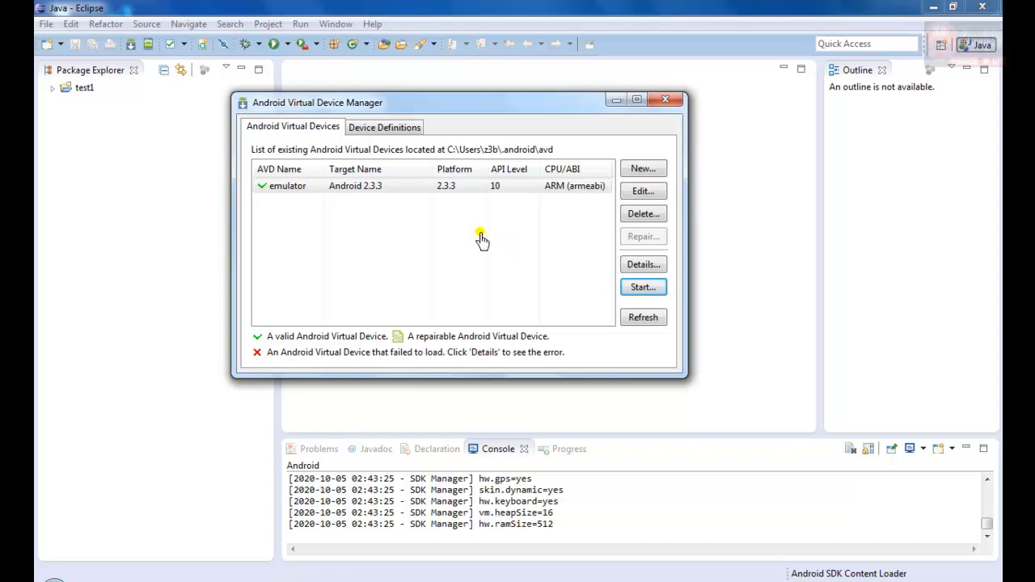
{"action": "left_click", "coordinate": [663, 102]}
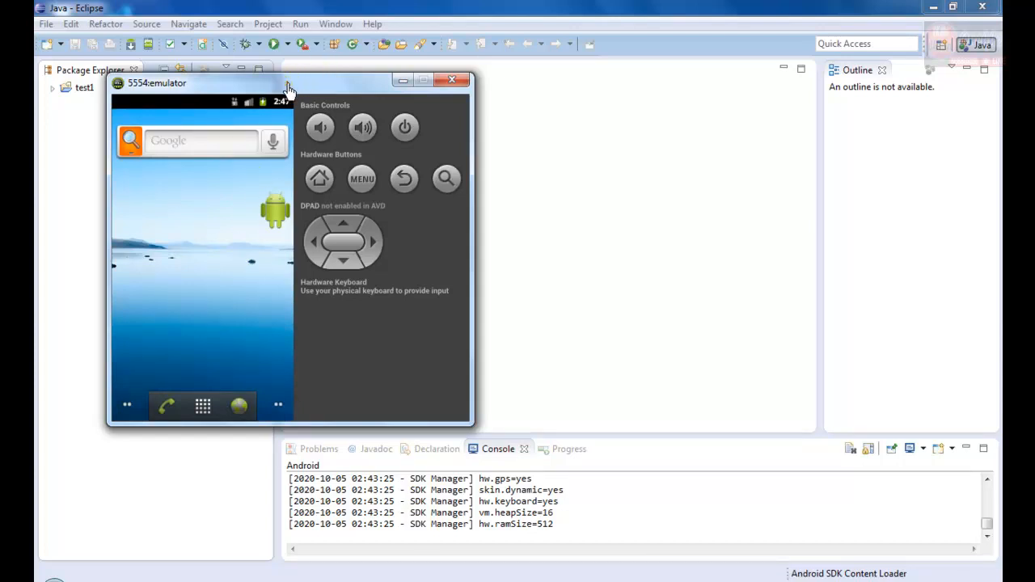
Move the emulator window toward the centre of the workspace, and view the installed apps in its app list
{"action": "left_click_drag", "start_coordinate": [287, 87], "coordinate": [584, 108]}
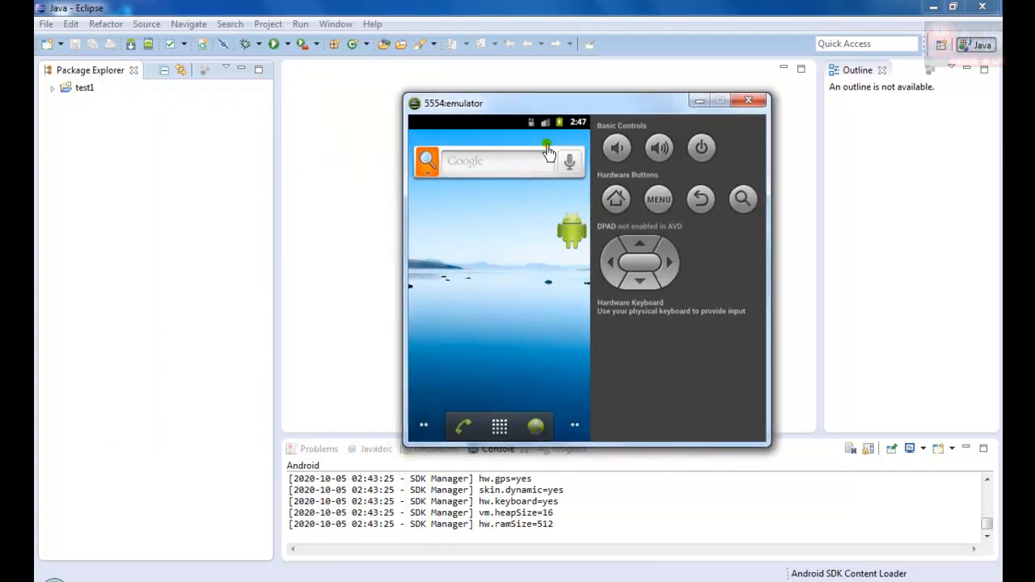
{"action": "mouse_move", "coordinate": [573, 110]}
{"action": "left_mouse_down"}
{"action": "mouse_move", "coordinate": [533, 105]}
{"action": "mouse_move", "coordinate": [560, 98]}
{"action": "left_mouse_up"}
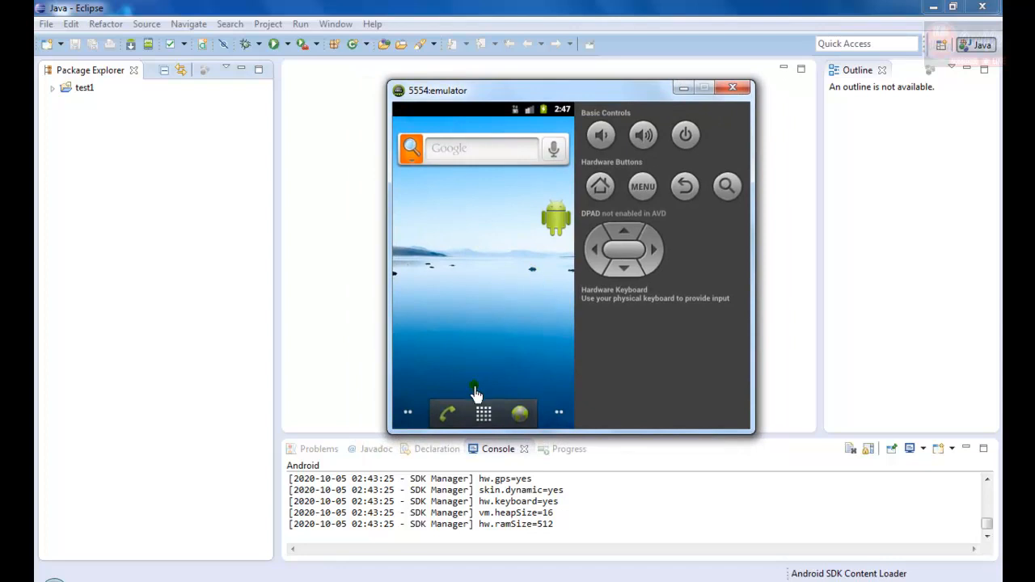
{"action": "left_click", "coordinate": [485, 416]}
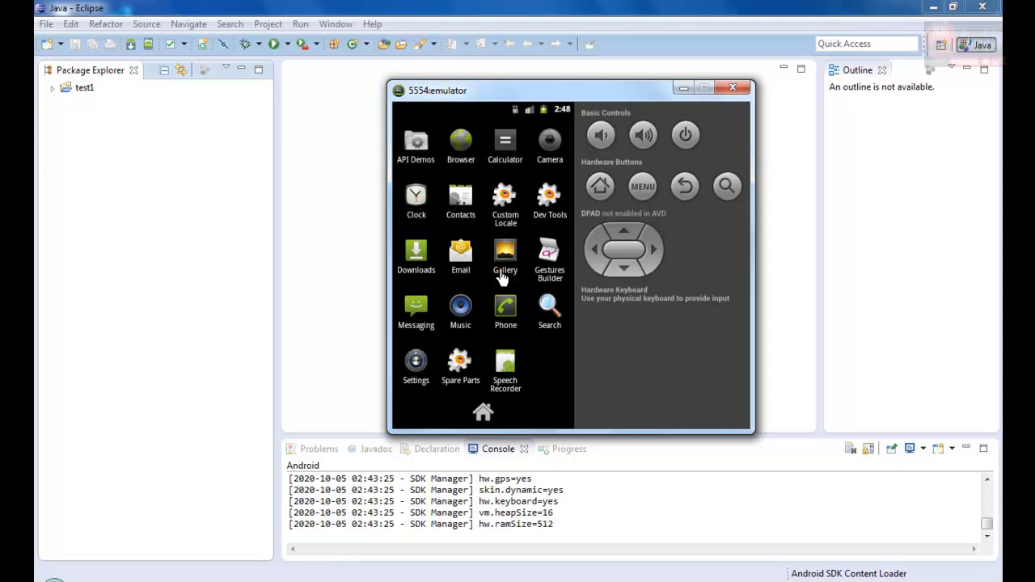
{"action": "left_click_drag", "start_coordinate": [502, 274], "coordinate": [495, 207]}
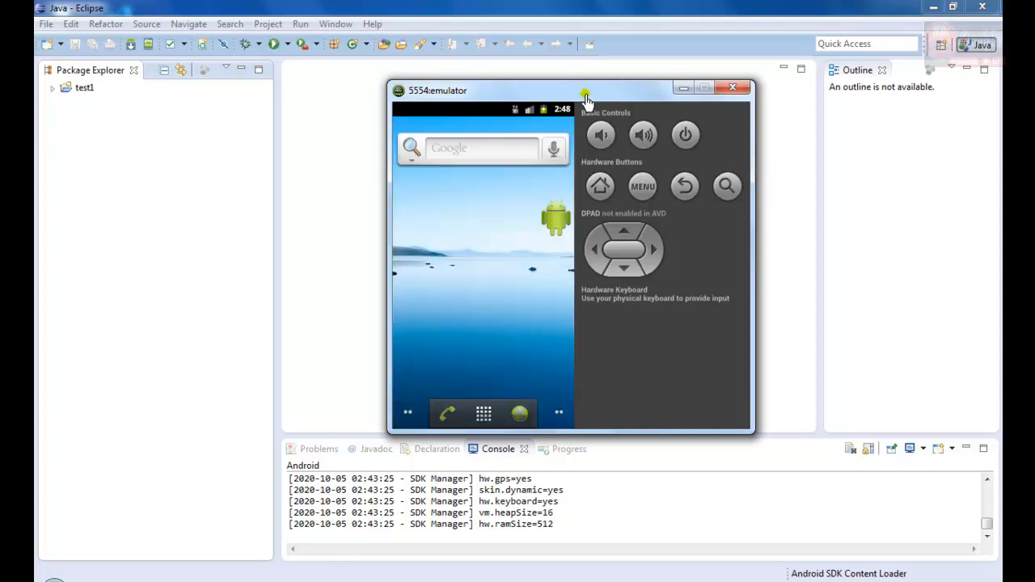
{"action": "left_click_drag", "start_coordinate": [586, 98], "coordinate": [554, 121]}
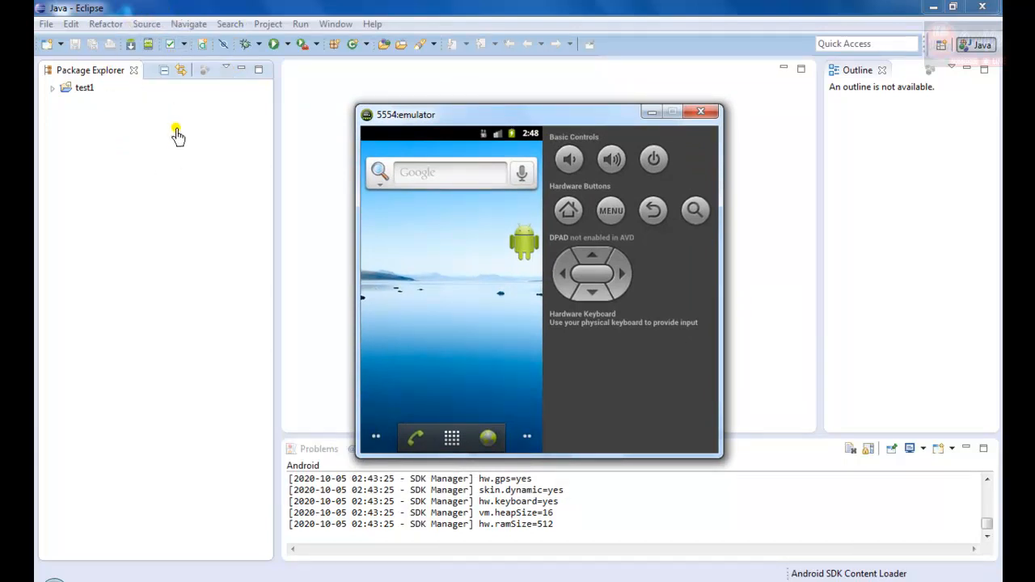
{"action": "mouse_move", "coordinate": [513, 116]}
{"action": "left_mouse_down"}
{"action": "mouse_move", "coordinate": [453, 94]}
{"action": "mouse_move", "coordinate": [497, 106]}
{"action": "left_mouse_up"}
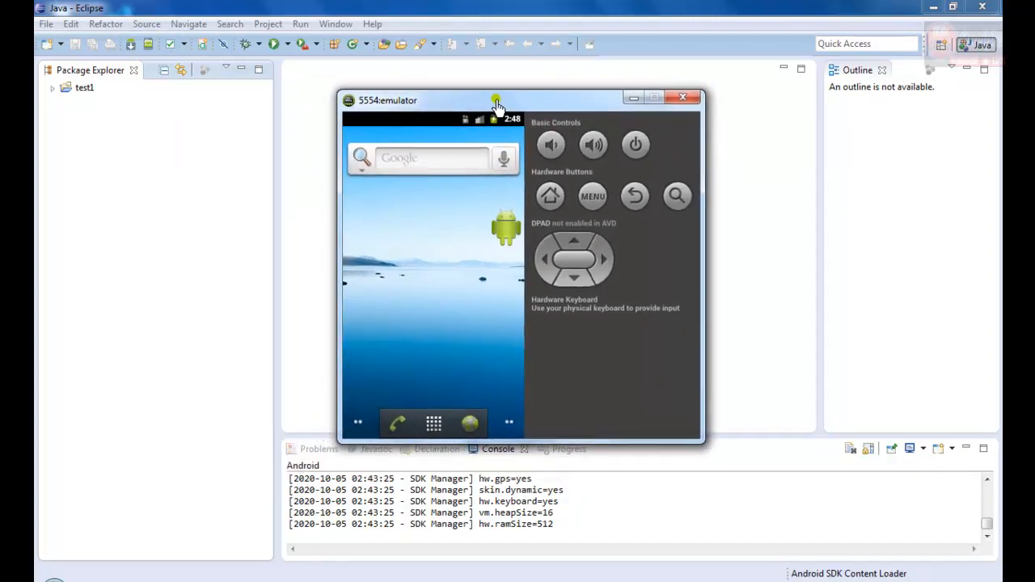
{"action": "left_click_drag", "start_coordinate": [523, 108], "coordinate": [534, 109]}
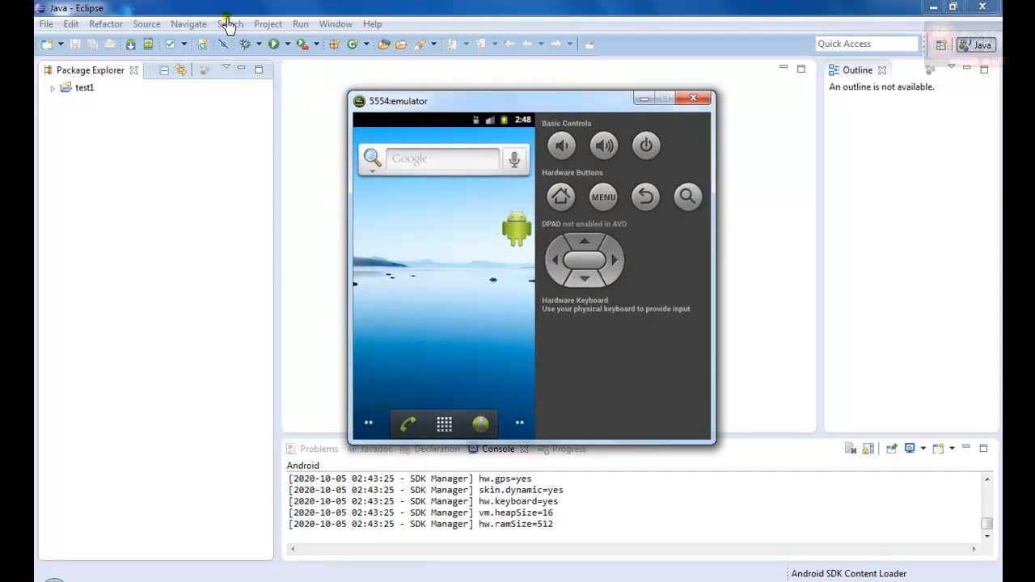
{"action": "left_click_drag", "start_coordinate": [462, 99], "coordinate": [571, 136]}
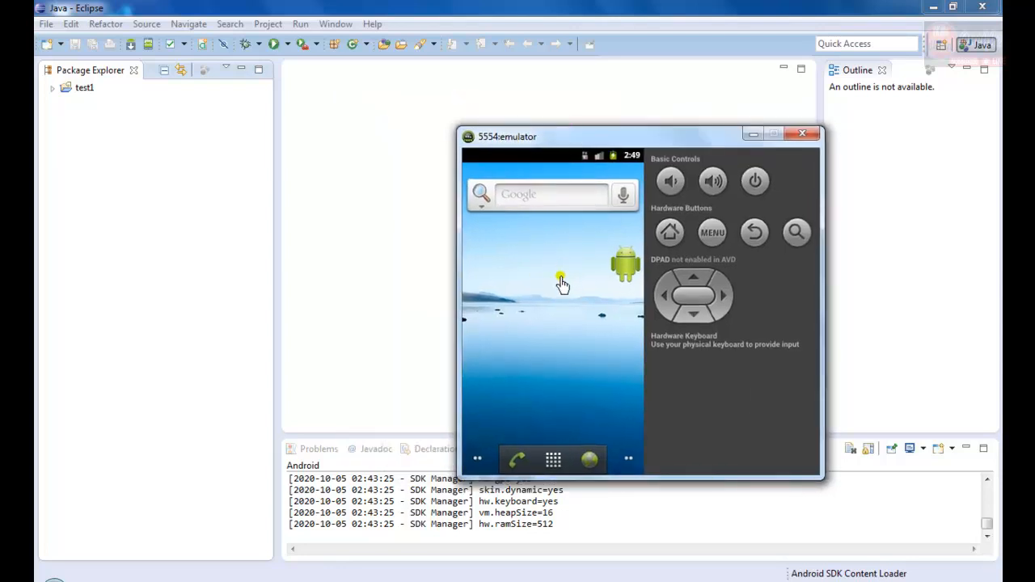
{"action": "left_click", "coordinate": [79, 88]}
{"action": "left_click_drag", "start_coordinate": [591, 147], "coordinate": [527, 121]}
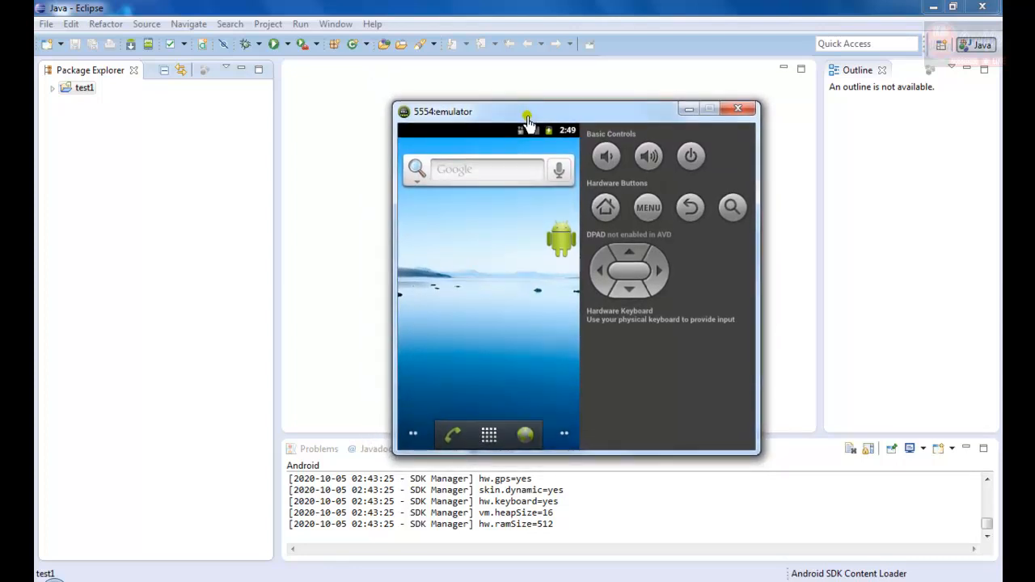